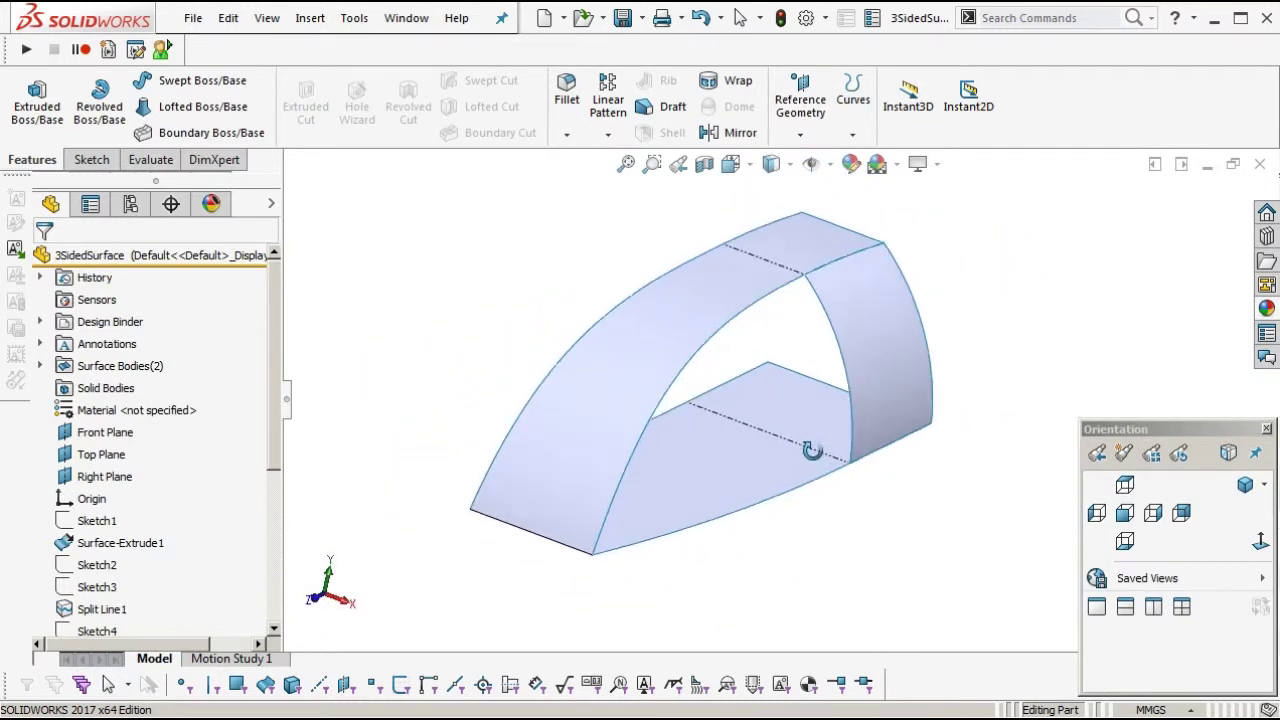
Close the floating Orientation window.
{"action": "left_click", "coordinate": [1266, 432]}
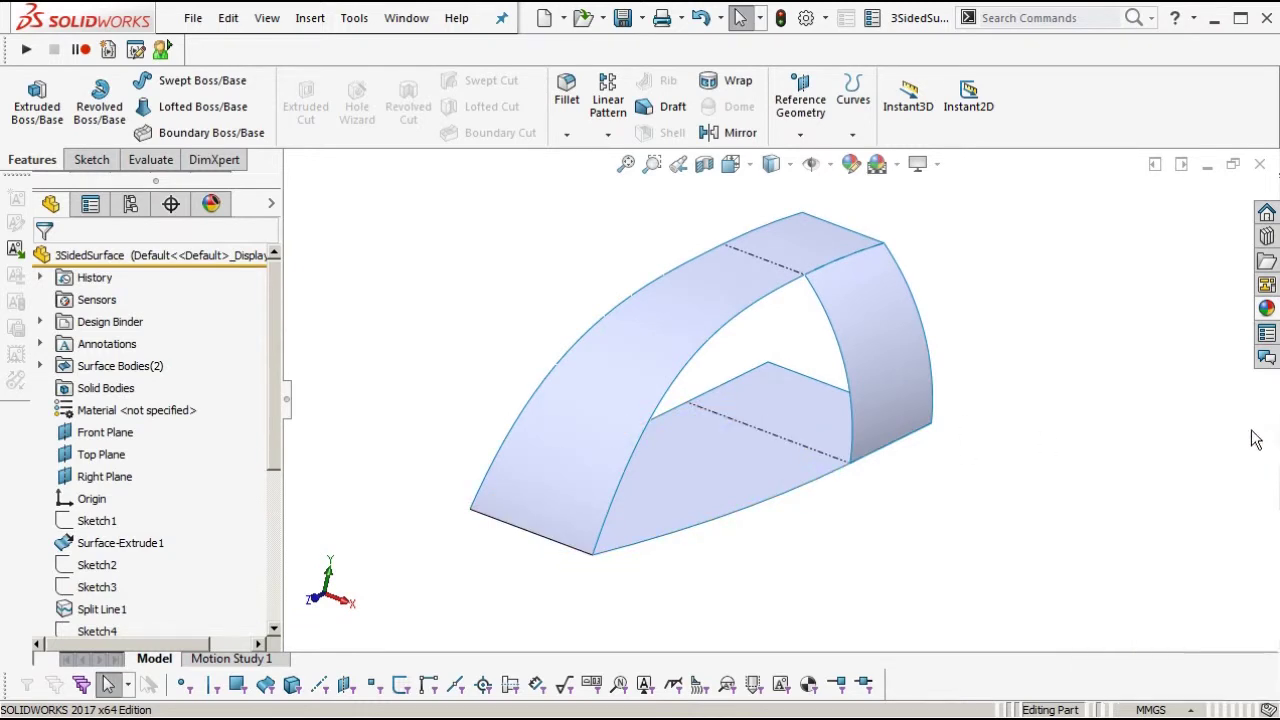
{"action": "middle_click_drag", "start_coordinate": [804, 421], "coordinate": [773, 437]}
{"action": "middle_click_drag", "start_coordinate": [773, 437], "coordinate": [857, 432], "text": "ctrl"}
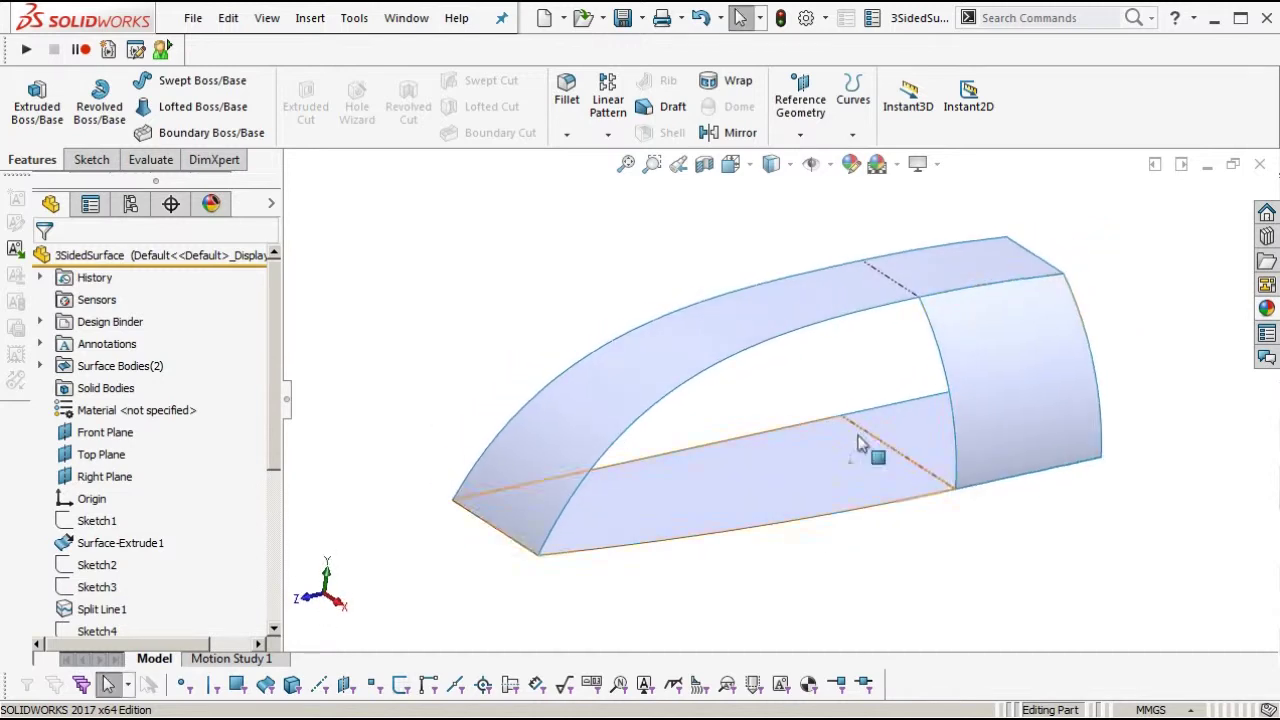
Highlight the three edges that bound the open side patch to examine its three-sided shape, and clear the selection.
{"action": "left_click", "coordinate": [884, 312]}
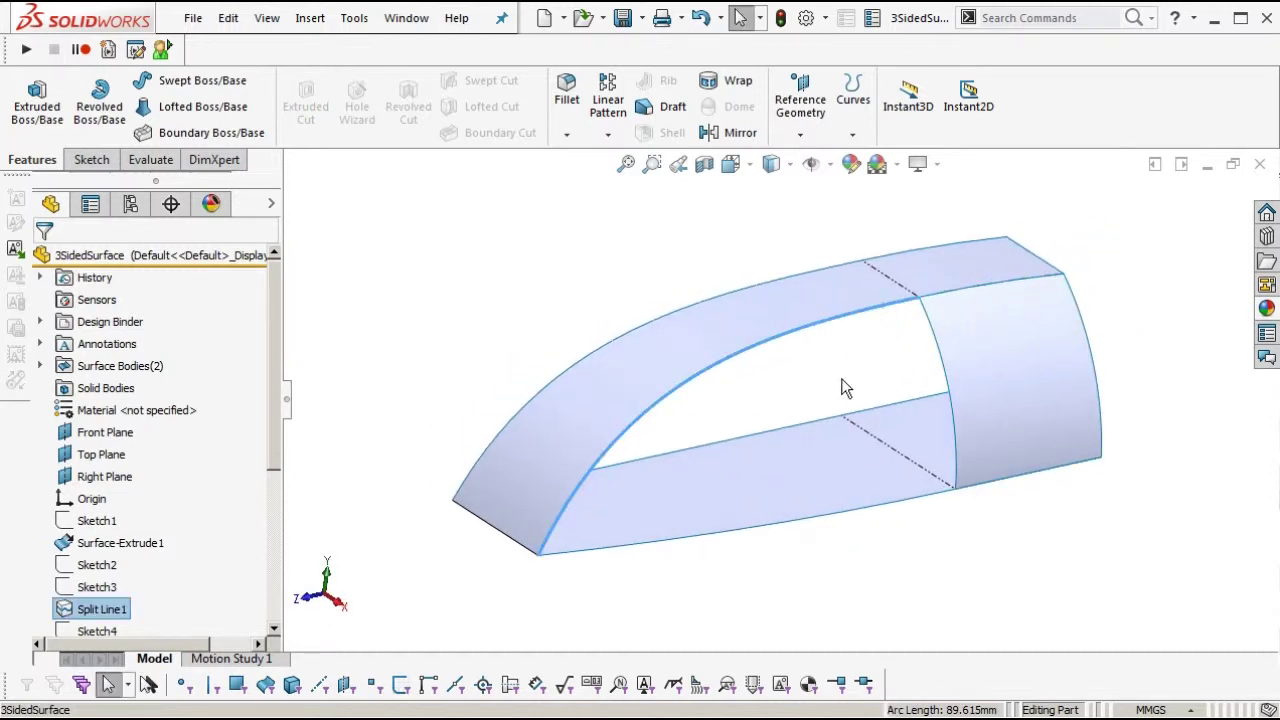
{"action": "left_click", "coordinate": [846, 518], "text": "ctrl"}
{"action": "left_click", "coordinate": [951, 424], "text": "ctrl"}
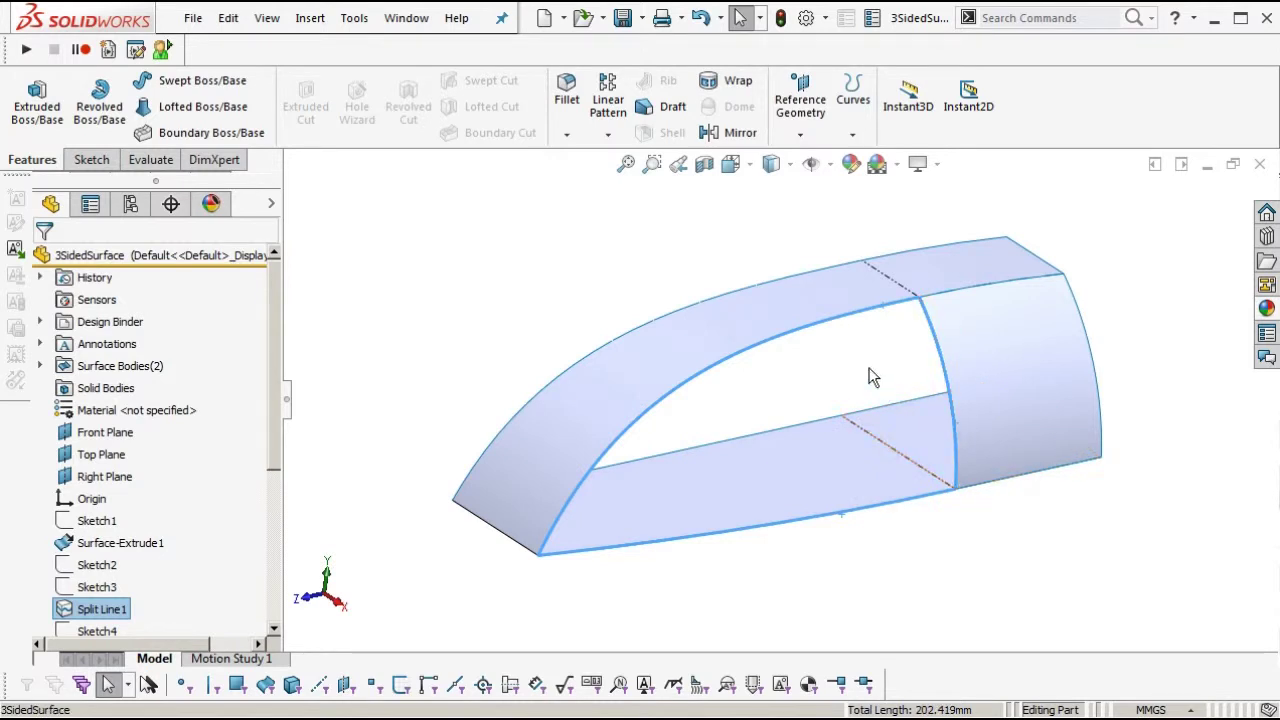
{"action": "mouse_move", "coordinate": [869, 372]}
{"action": "middle_mouse_down"}
{"action": "mouse_move", "coordinate": [837, 286]}
{"action": "mouse_move", "coordinate": [864, 374]}
{"action": "middle_mouse_up"}
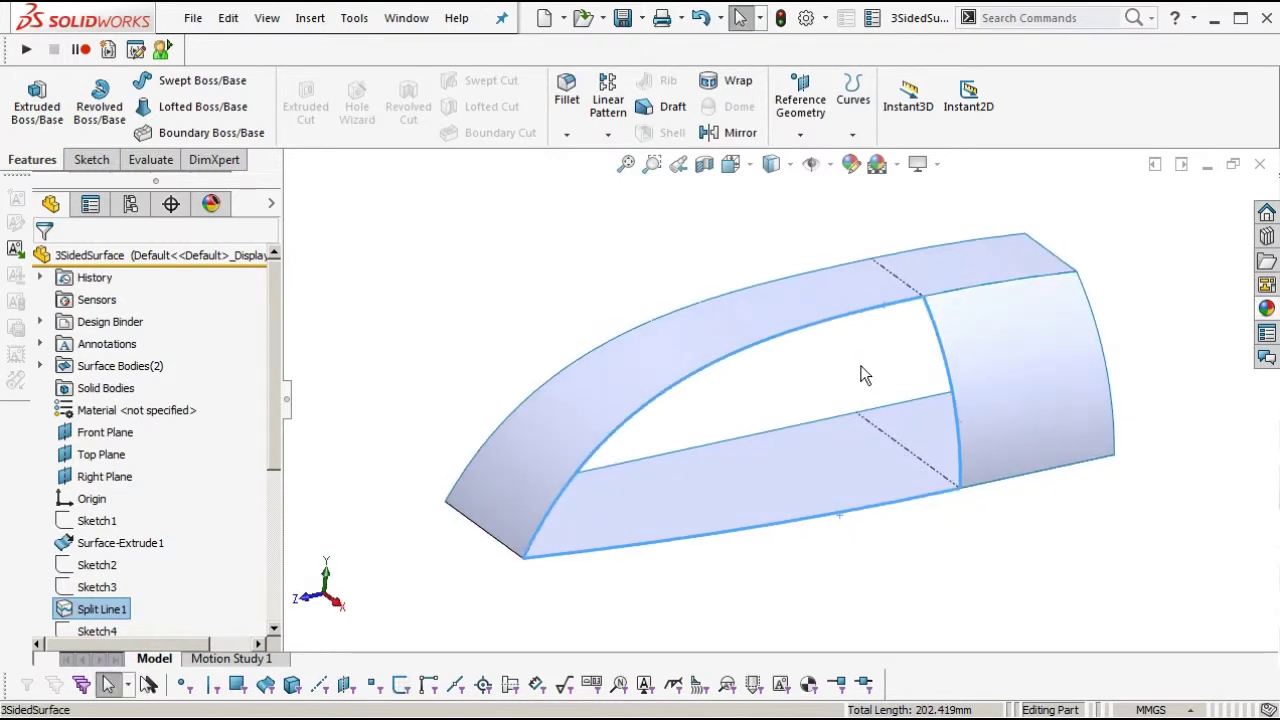
{"action": "left_click", "coordinate": [861, 367]}
{"action": "mouse_move", "coordinate": [863, 364]}
{"action": "middle_mouse_down"}
{"action": "mouse_move", "coordinate": [860, 343]}
{"action": "mouse_move", "coordinate": [860, 360]}
{"action": "mouse_move", "coordinate": [880, 349]}
{"action": "middle_mouse_up"}
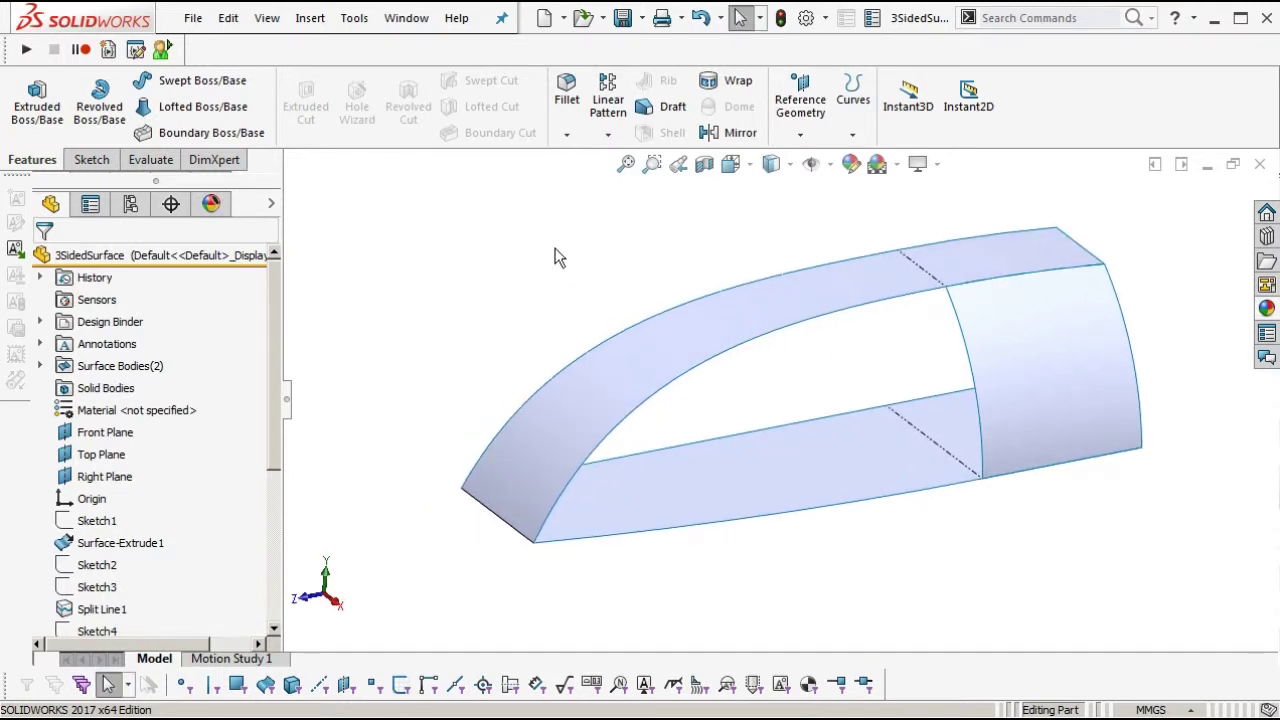
Set up a boundary surface over the side opening with the upper and lower edges as Direction 1 and the closing edge as Direction 2.
{"action": "left_click", "coordinate": [310, 18]}
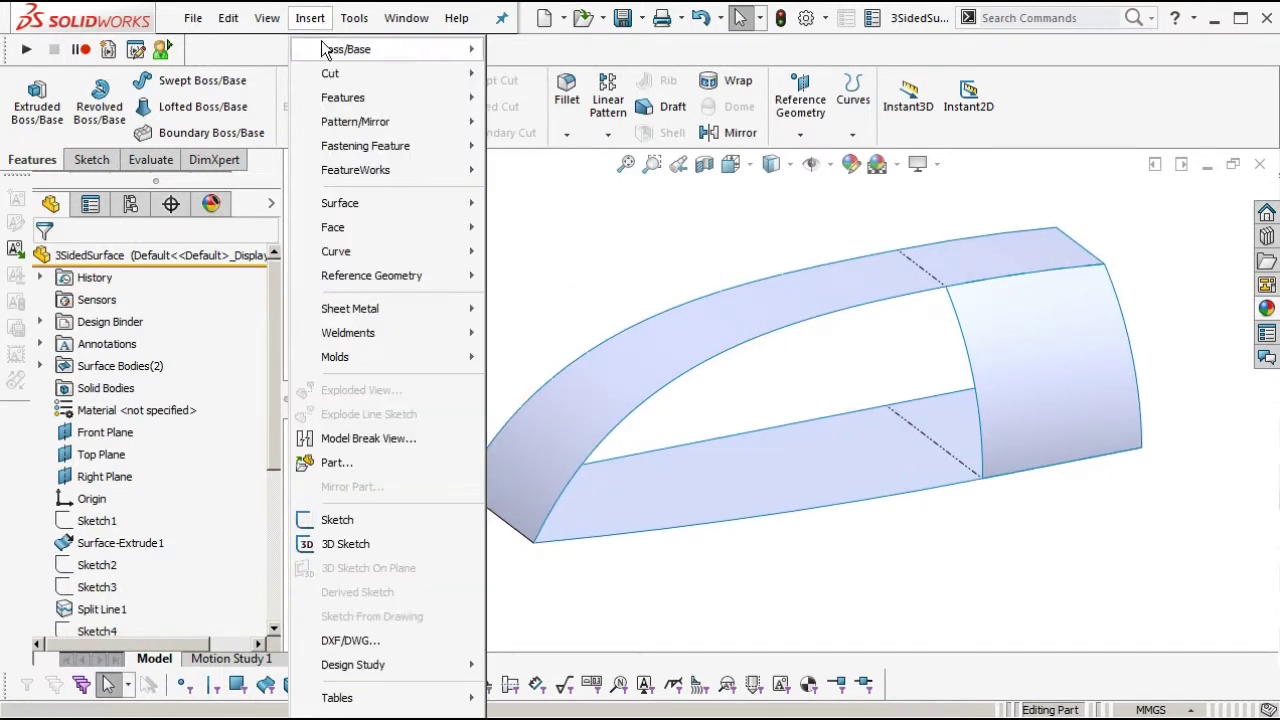
{"action": "mouse_move", "coordinate": [373, 207]}
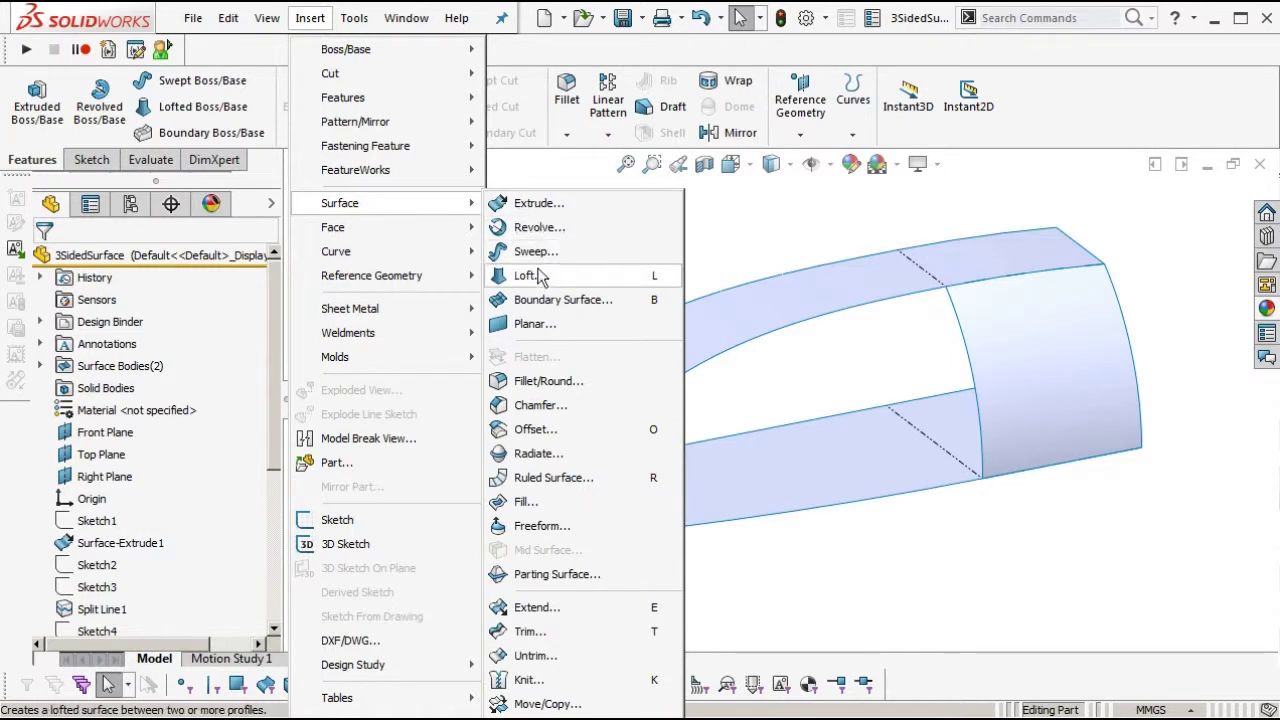
{"action": "left_click", "coordinate": [555, 299]}
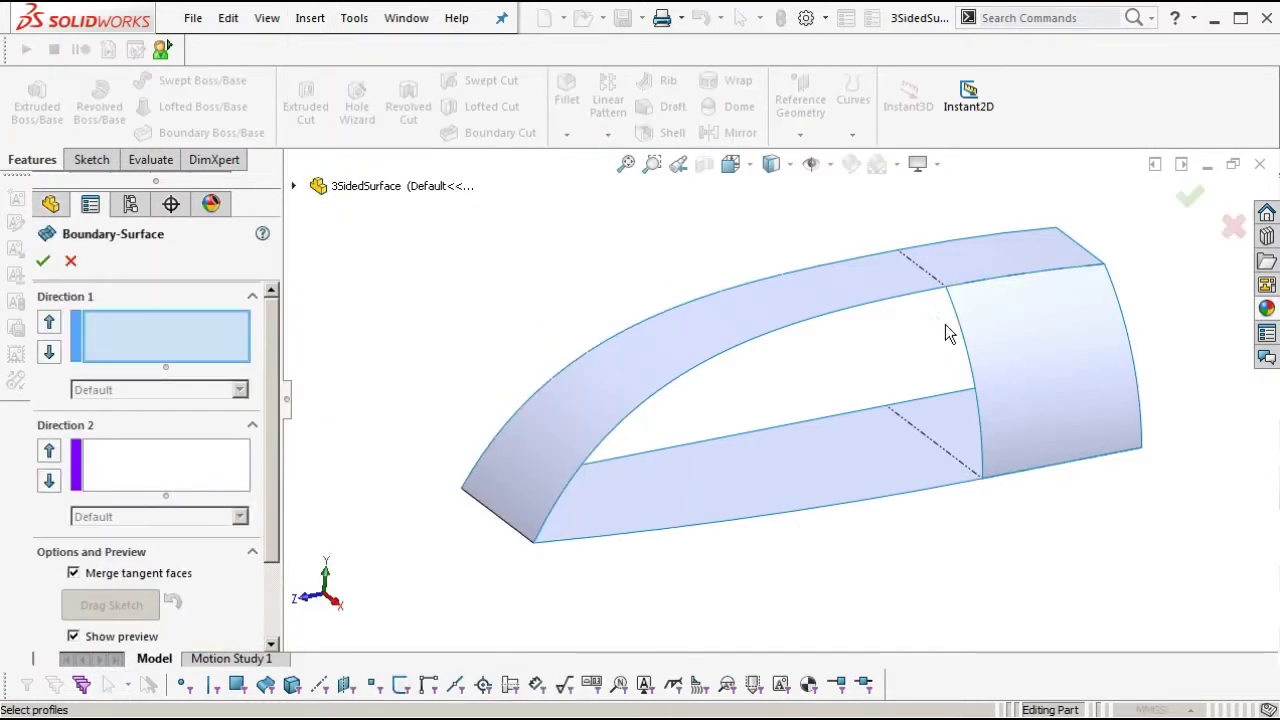
{"action": "left_click", "coordinate": [920, 300]}
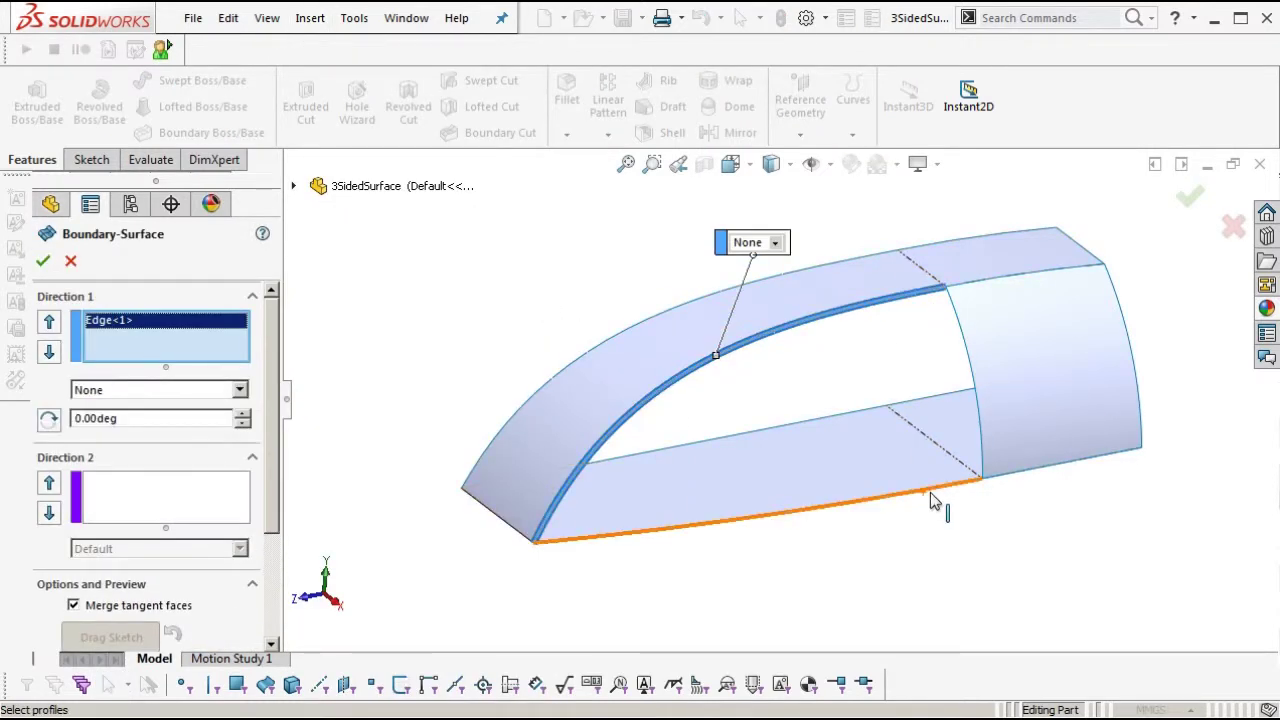
{"action": "left_click", "coordinate": [932, 500]}
{"action": "left_click", "coordinate": [224, 506]}
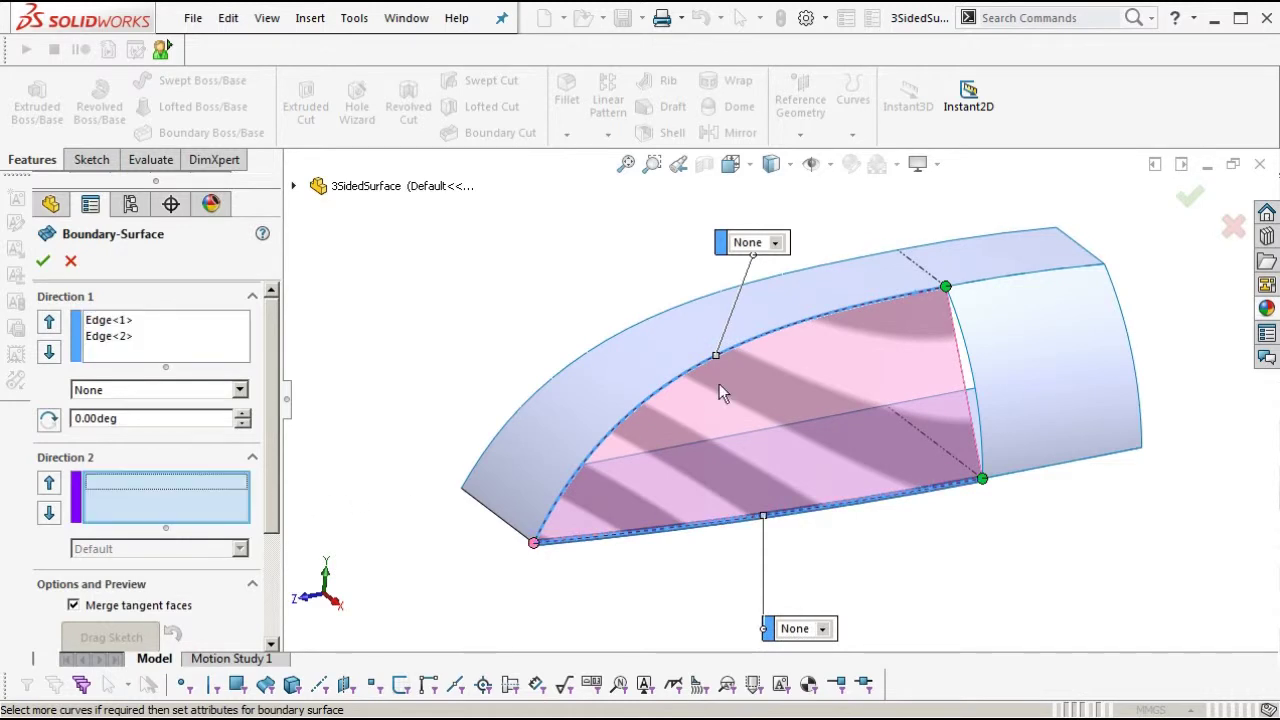
{"action": "left_click", "coordinate": [975, 374]}
{"action": "middle_click_drag", "start_coordinate": [904, 377], "coordinate": [871, 334]}
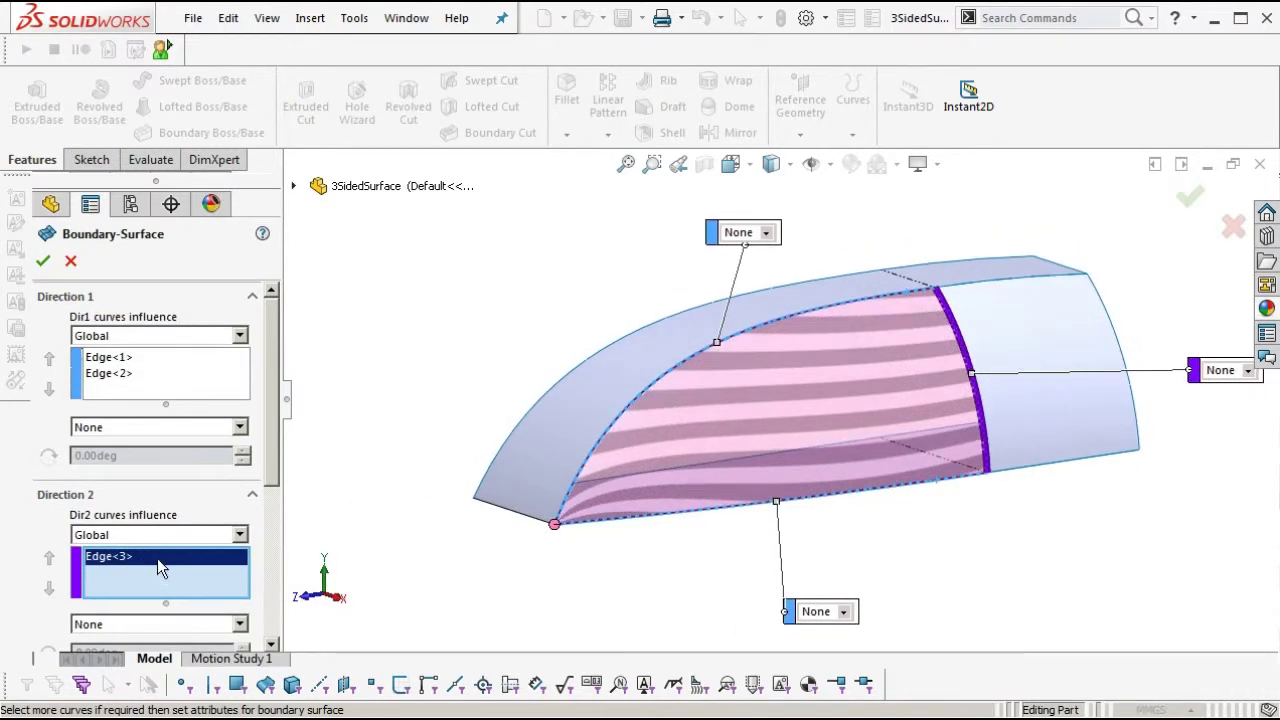
Set the Direction 2 edge to Tangency To Face, raise its tangent influence to the maximum and create the boundary surface.
{"action": "scroll", "coordinate": [274, 460], "scroll_direction": "down", "scroll_amount": 3}
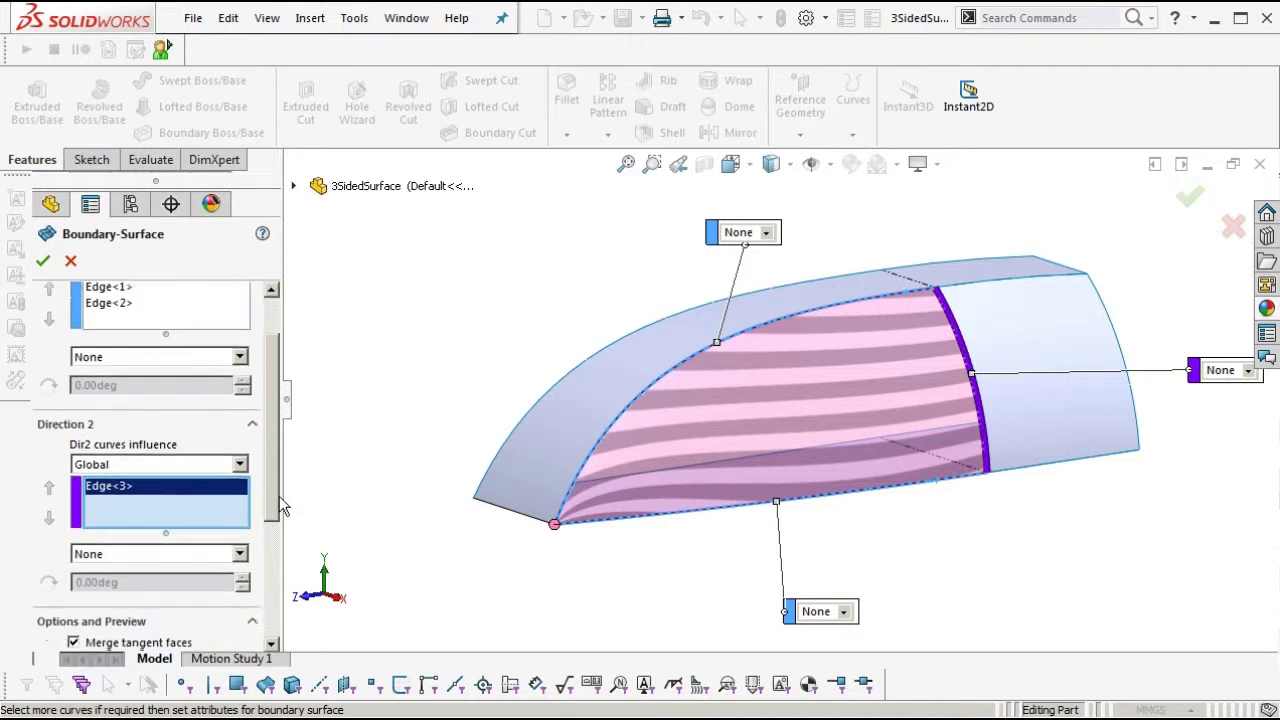
{"action": "left_click", "coordinate": [205, 552]}
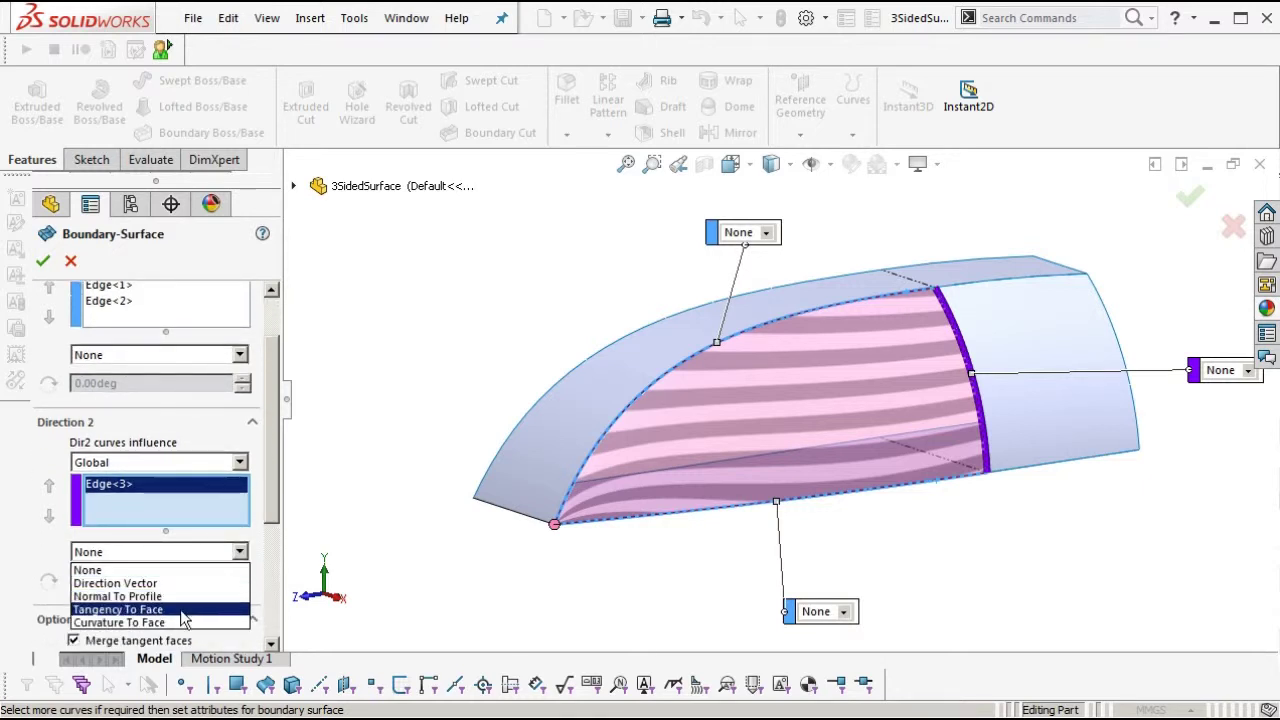
{"action": "left_click", "coordinate": [180, 610]}
{"action": "middle_click_drag", "start_coordinate": [906, 388], "coordinate": [915, 435]}
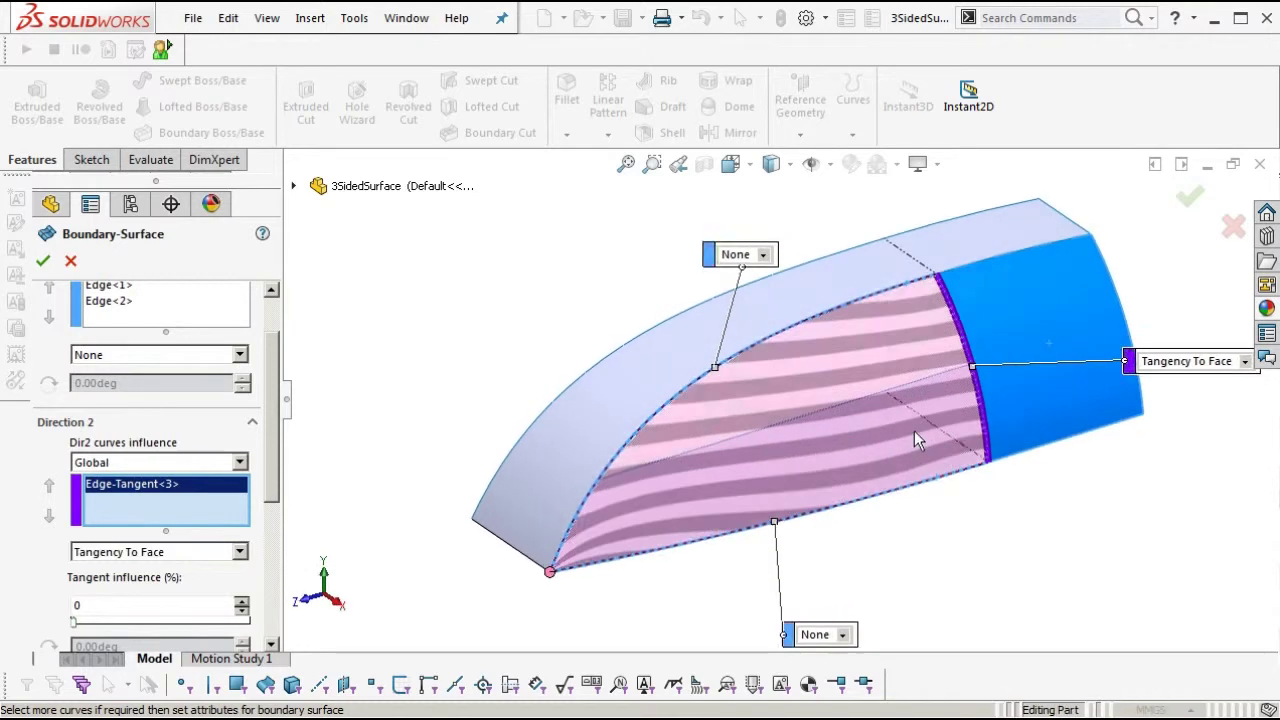
{"action": "left_click_drag", "start_coordinate": [78, 623], "coordinate": [308, 632]}
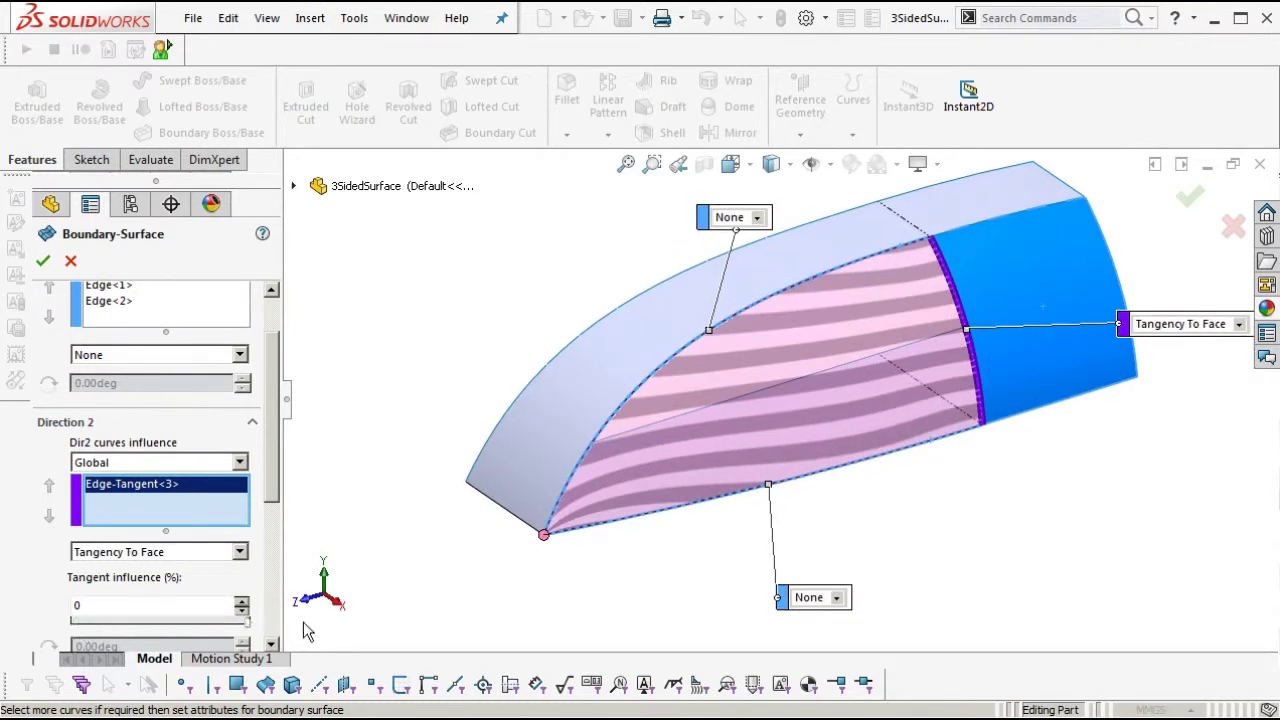
{"action": "left_click", "coordinate": [1190, 197]}
{"action": "mouse_move", "coordinate": [900, 353]}
{"action": "middle_mouse_down"}
{"action": "mouse_move", "coordinate": [826, 271]}
{"action": "mouse_move", "coordinate": [903, 347]}
{"action": "middle_mouse_up"}
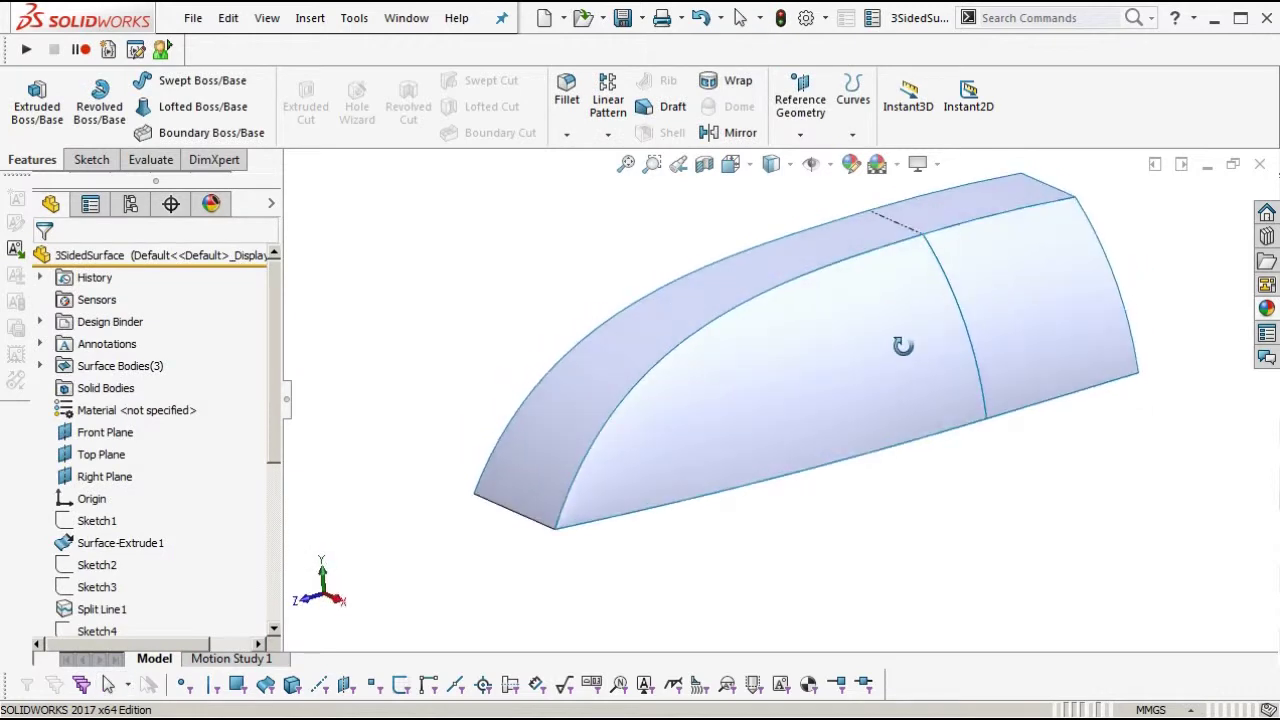
Examine the new patch with the curvature colour display, and turn the display off again.
{"action": "key", "text": "c"}
{"action": "mouse_move", "coordinate": [802, 396]}
{"action": "middle_mouse_down"}
{"action": "mouse_move", "coordinate": [823, 383]}
{"action": "mouse_move", "coordinate": [814, 402]}
{"action": "middle_mouse_up"}
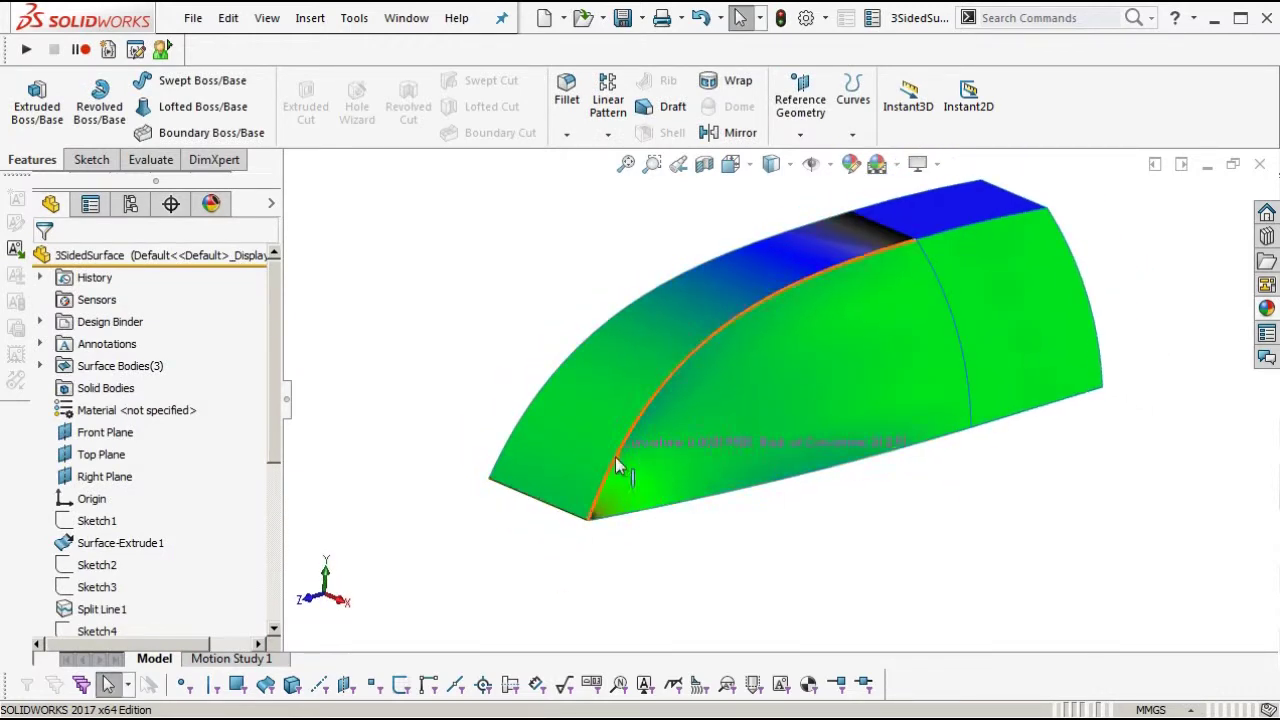
{"action": "key", "text": "c"}
Inspect the stripe flow across the patch edges and near its pointed corner using Zebra Stripes, and close the display.
{"action": "middle_click_drag", "start_coordinate": [722, 539], "coordinate": [628, 471], "text": "ctrl"}
{"action": "scroll", "coordinate": [600, 463], "scroll_direction": "down", "scroll_amount": 5}
{"action": "key", "text": "z"}
{"action": "middle_click_drag", "start_coordinate": [551, 457], "coordinate": [605, 505], "text": "ctrl"}
{"action": "scroll", "coordinate": [602, 511], "scroll_direction": "up", "scroll_amount": 3}
{"action": "middle_click_drag", "start_coordinate": [805, 410], "coordinate": [631, 500], "text": "ctrl"}
{"action": "scroll", "coordinate": [642, 489], "scroll_direction": "up", "scroll_amount": 2}
{"action": "left_click", "coordinate": [876, 333]}
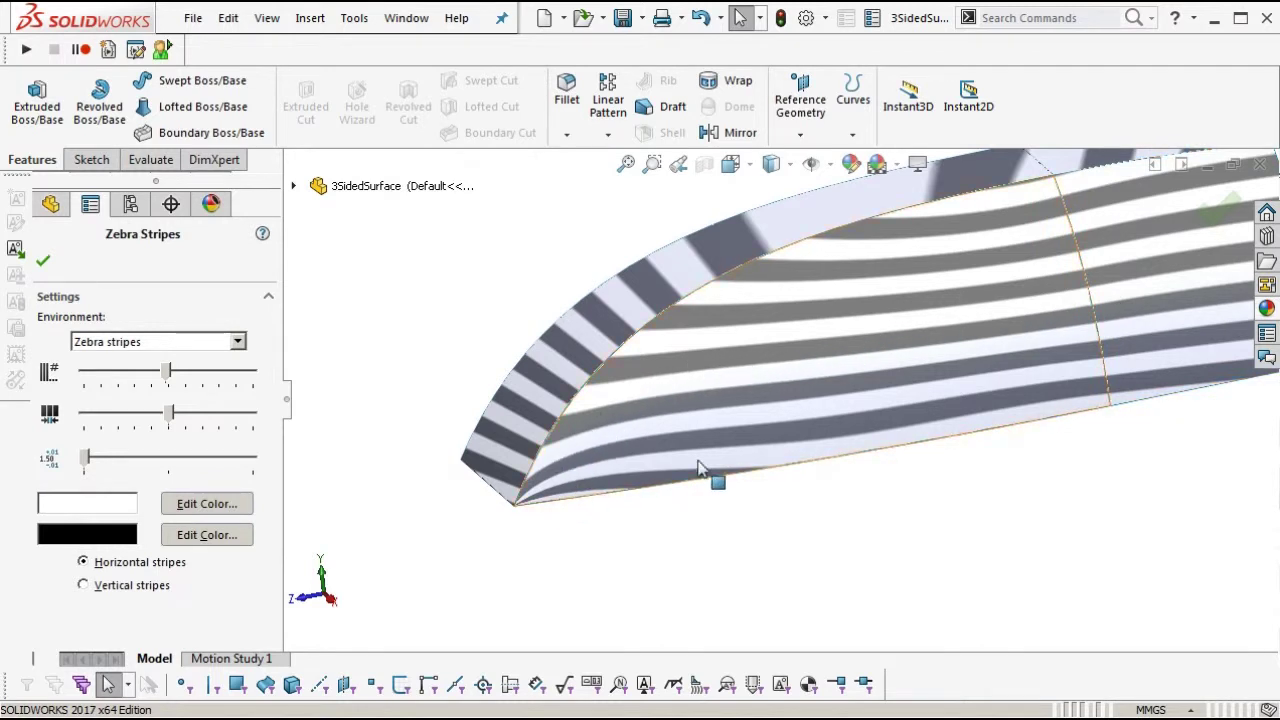
{"action": "key", "text": "Return"}
{"action": "mouse_move", "coordinate": [773, 428]}
{"action": "middle_mouse_down"}
{"action": "mouse_move", "coordinate": [686, 395]}
{"action": "mouse_move", "coordinate": [669, 430]}
{"action": "mouse_move", "coordinate": [831, 431]}
{"action": "mouse_move", "coordinate": [755, 486]}
{"action": "middle_mouse_up"}
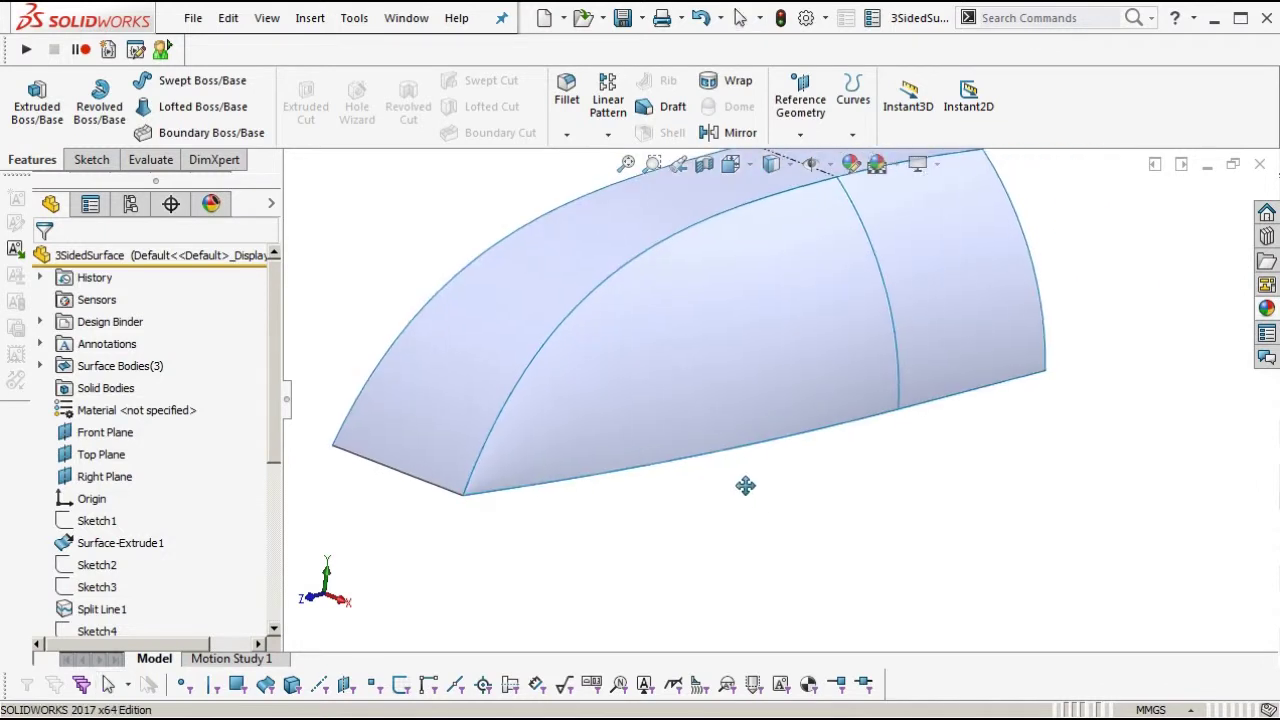
Knit the top and base surface body, the new boundary patch and the adjoining side surface into one surface.
{"action": "key", "text": "k"}
{"action": "left_click", "coordinate": [722, 208]}
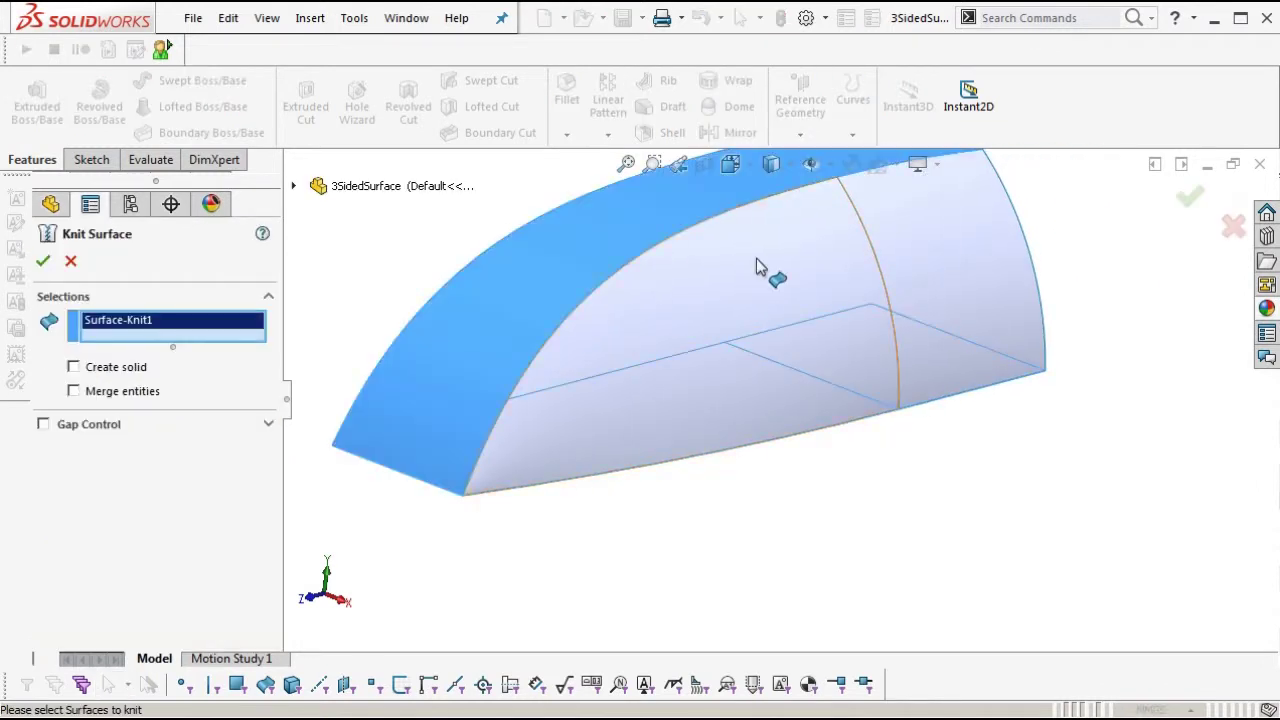
{"action": "left_click", "coordinate": [769, 278]}
{"action": "middle_click_drag", "start_coordinate": [847, 305], "coordinate": [822, 409], "text": "ctrl"}
{"action": "left_click", "coordinate": [917, 355]}
{"action": "middle_click_drag", "start_coordinate": [917, 355], "coordinate": [850, 420]}
{"action": "middle_click_drag", "start_coordinate": [850, 420], "coordinate": [917, 294], "text": "ctrl"}
{"action": "right_click", "coordinate": [869, 320]}
Try to offset the whole knitted surface outward by 2 mm.
{"action": "middle_click", "coordinate": [632, 451]}
{"action": "middle_click_drag", "start_coordinate": [632, 449], "coordinate": [611, 500]}
{"action": "scroll", "coordinate": [627, 449], "scroll_direction": "up", "scroll_amount": 2}
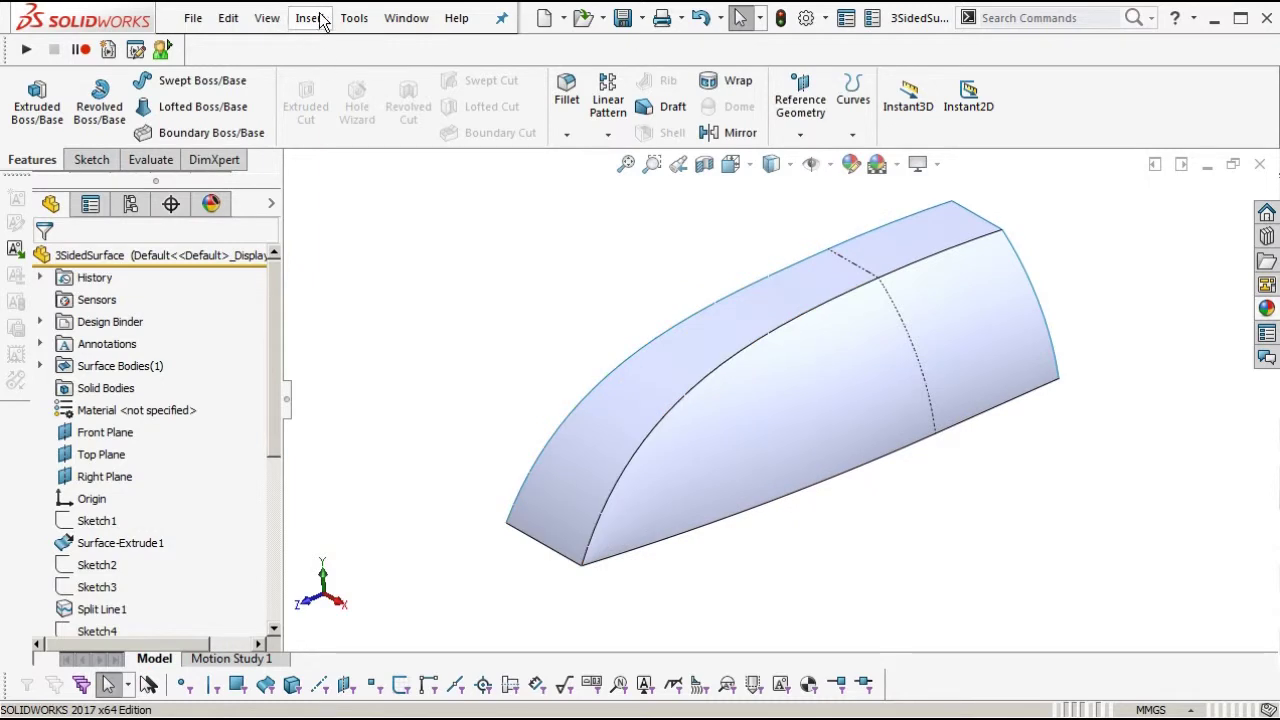
{"action": "left_click", "coordinate": [318, 20]}
{"action": "mouse_move", "coordinate": [363, 204]}
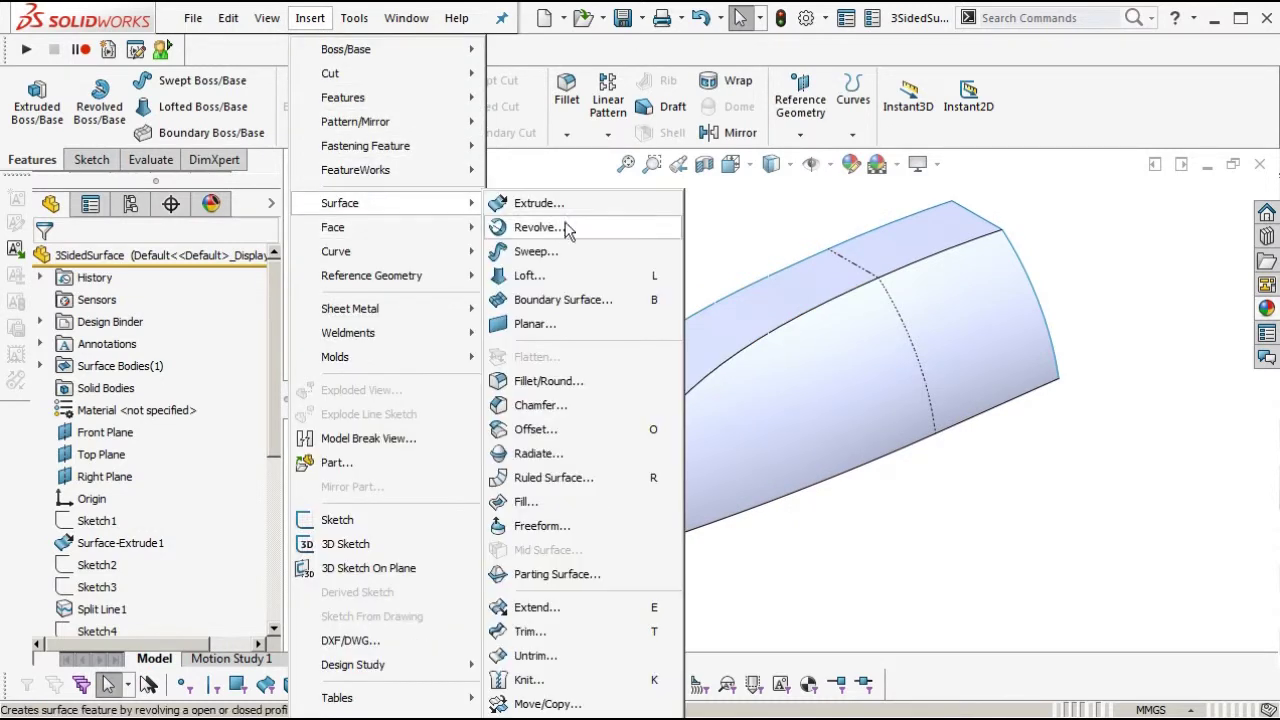
{"action": "left_click", "coordinate": [556, 431]}
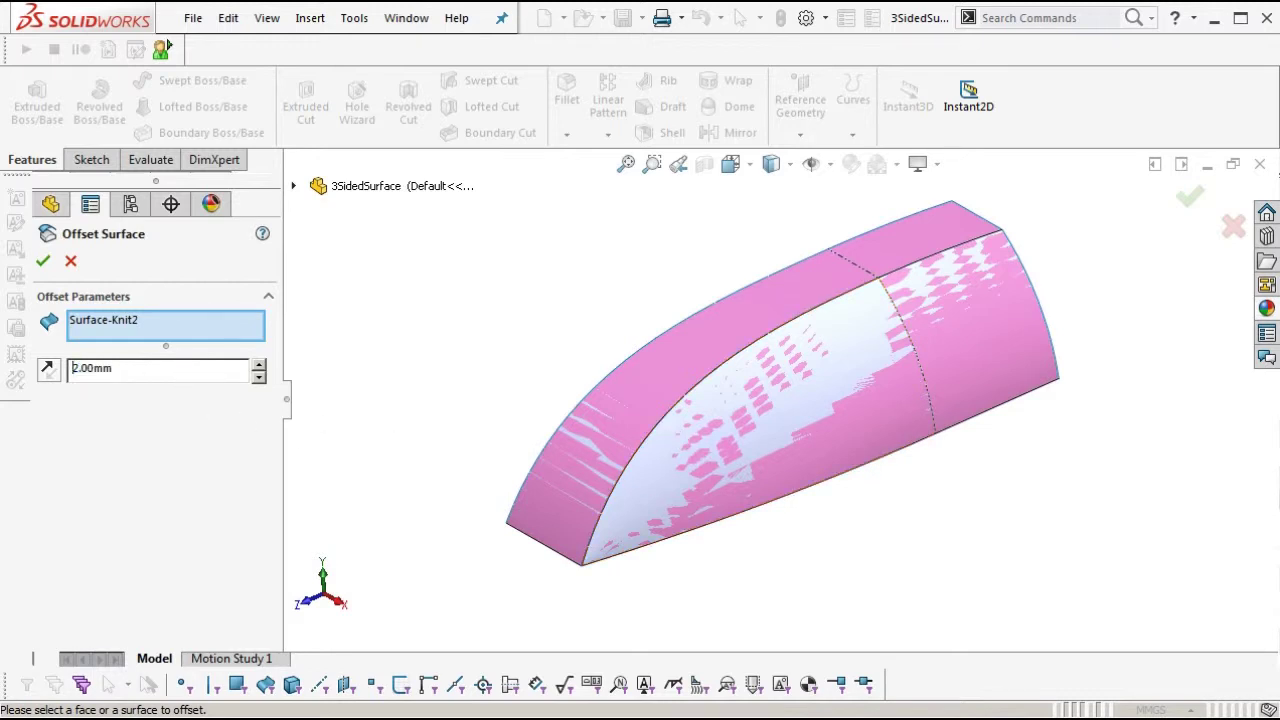
{"action": "key", "text": "Return"}
{"action": "left_click", "coordinate": [47, 370]}
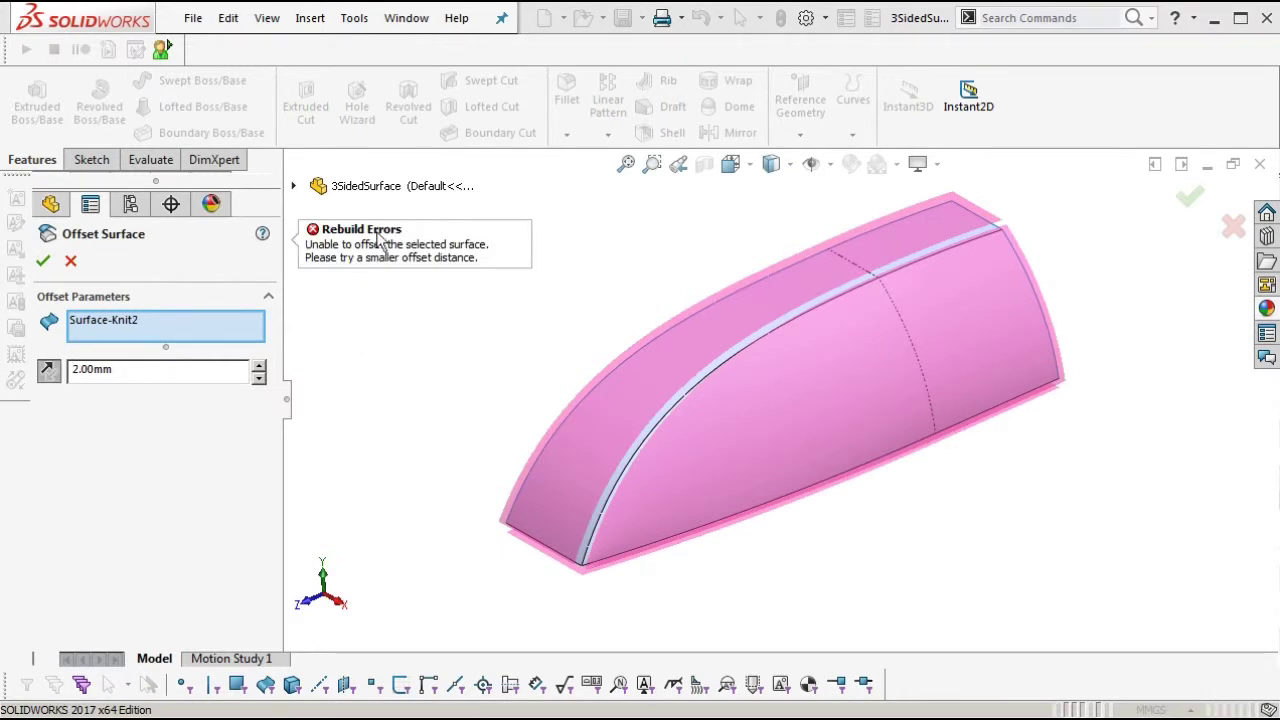
Retry the outward offset of the knitted surface with 1 mm and with 0.5 mm.
{"action": "left_click_drag", "start_coordinate": [156, 370], "coordinate": [72, 370]}
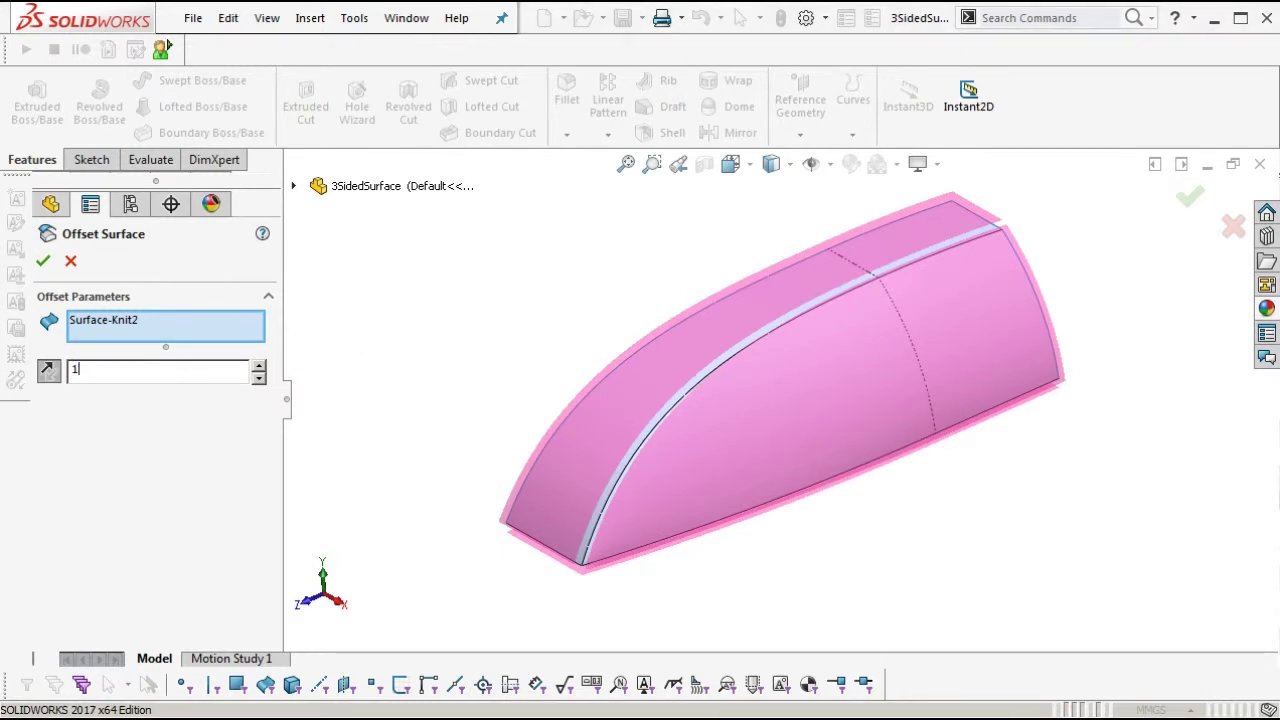
{"action": "left_click", "coordinate": [44, 261]}
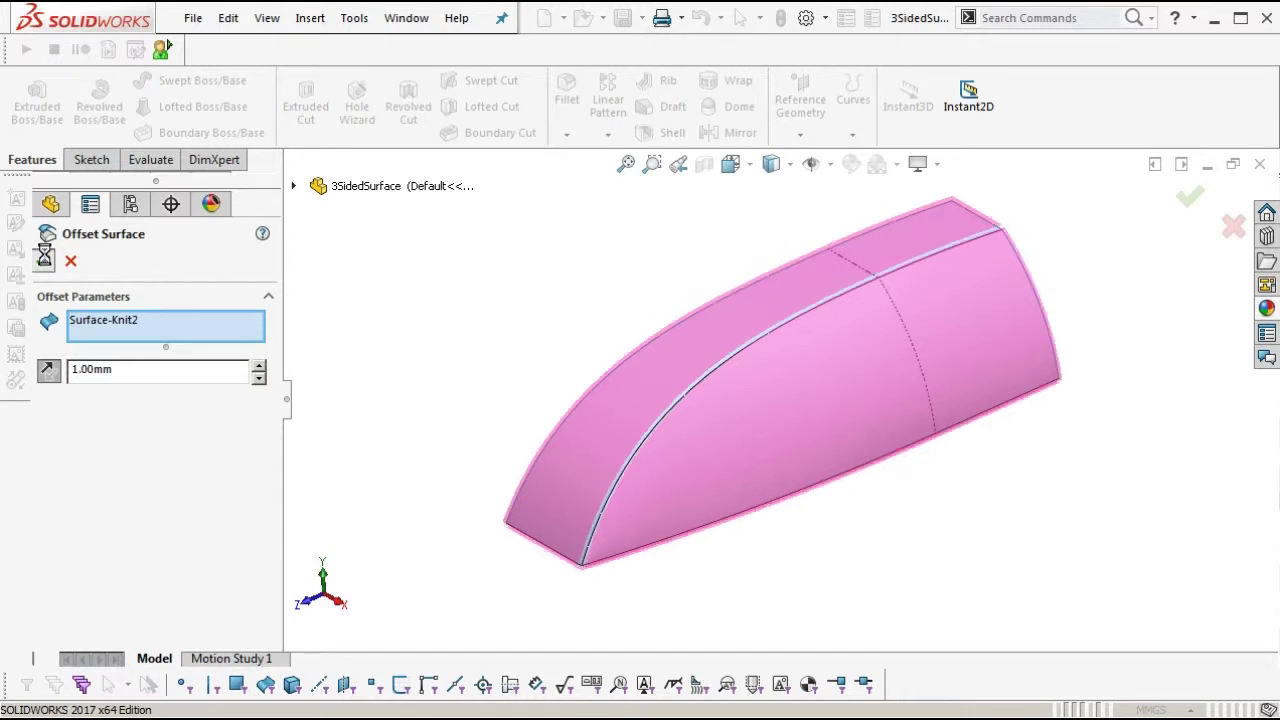
{"action": "double_click", "coordinate": [193, 372]}
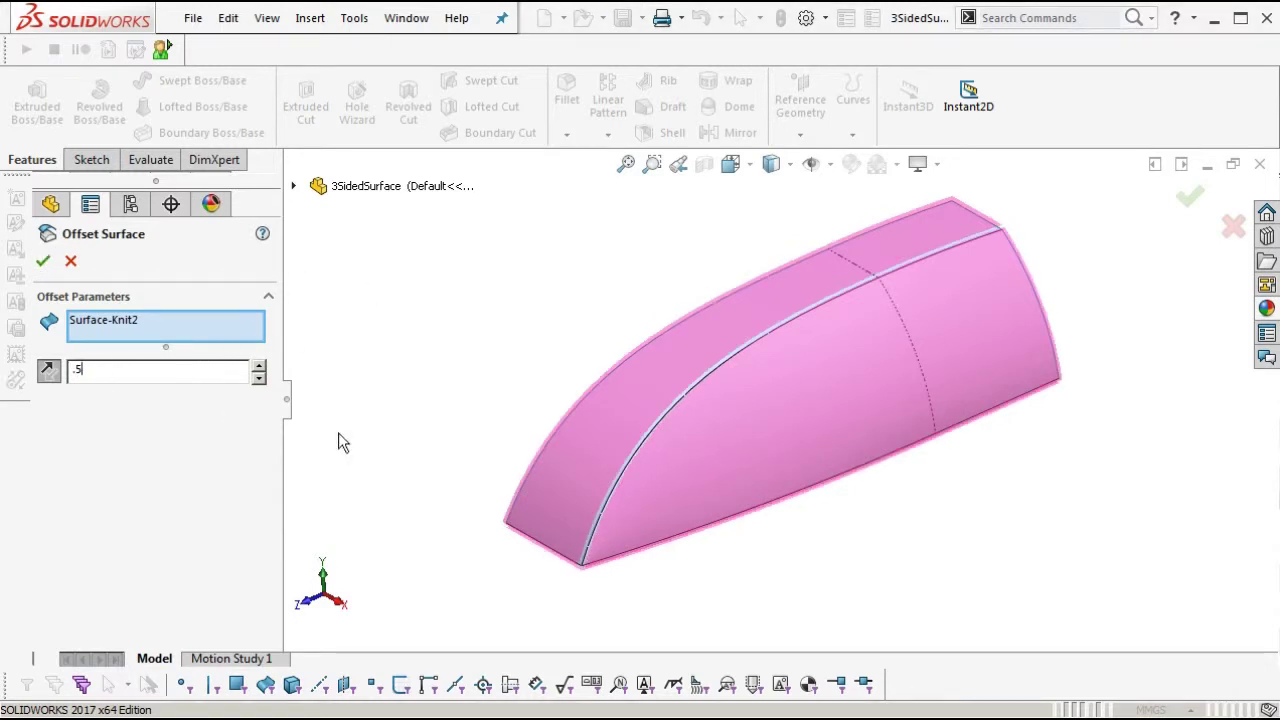
{"action": "scroll", "coordinate": [588, 552], "scroll_direction": "down", "scroll_amount": 5}
{"action": "left_click", "coordinate": [44, 262]}
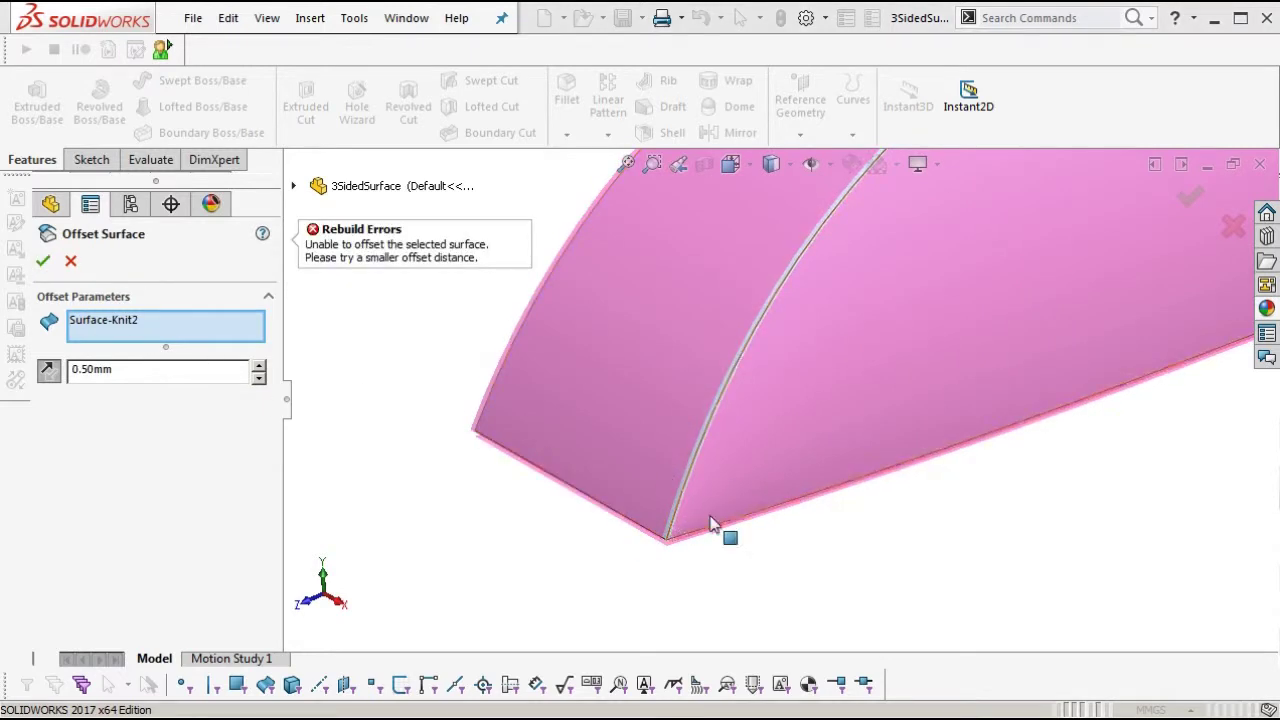
Reverse the offset direction and create the 0.5 mm inward offset of the knitted surface.
{"action": "left_click", "coordinate": [48, 370]}
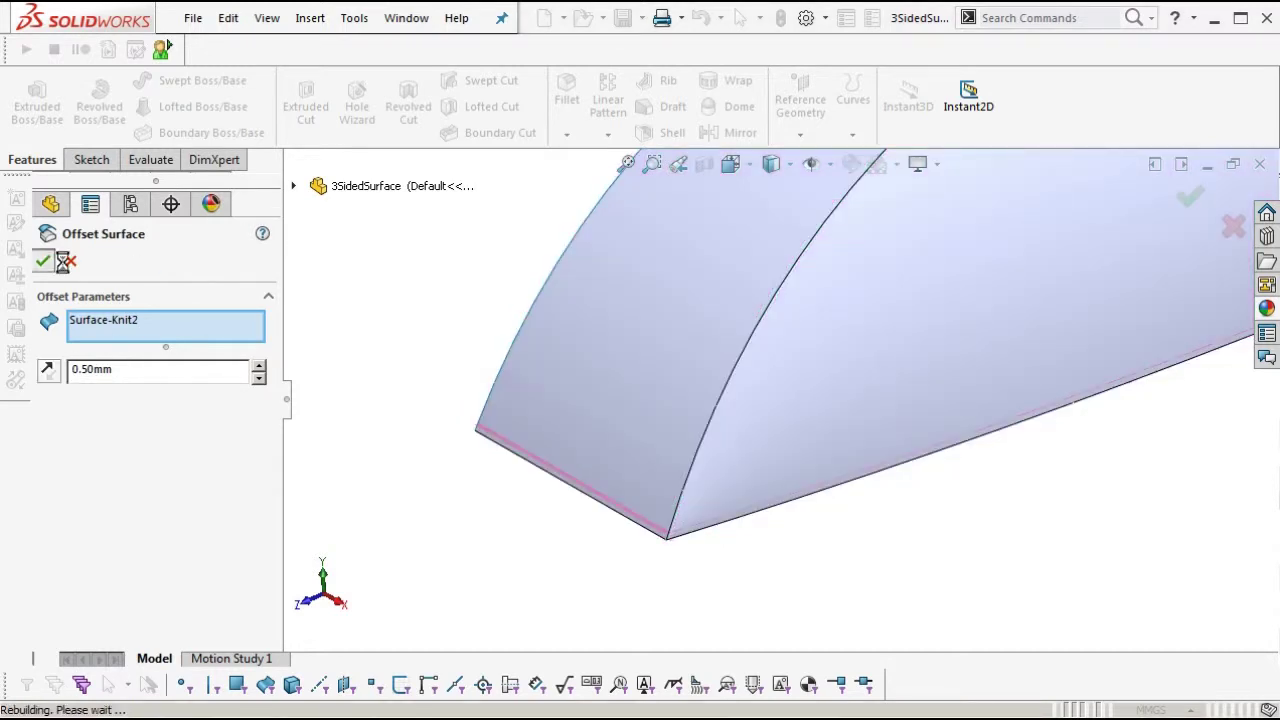
{"action": "left_click", "coordinate": [45, 260]}
{"action": "middle_click_drag", "start_coordinate": [594, 366], "coordinate": [543, 411]}
{"action": "scroll", "coordinate": [118, 556], "scroll_direction": "down", "scroll_amount": 5}
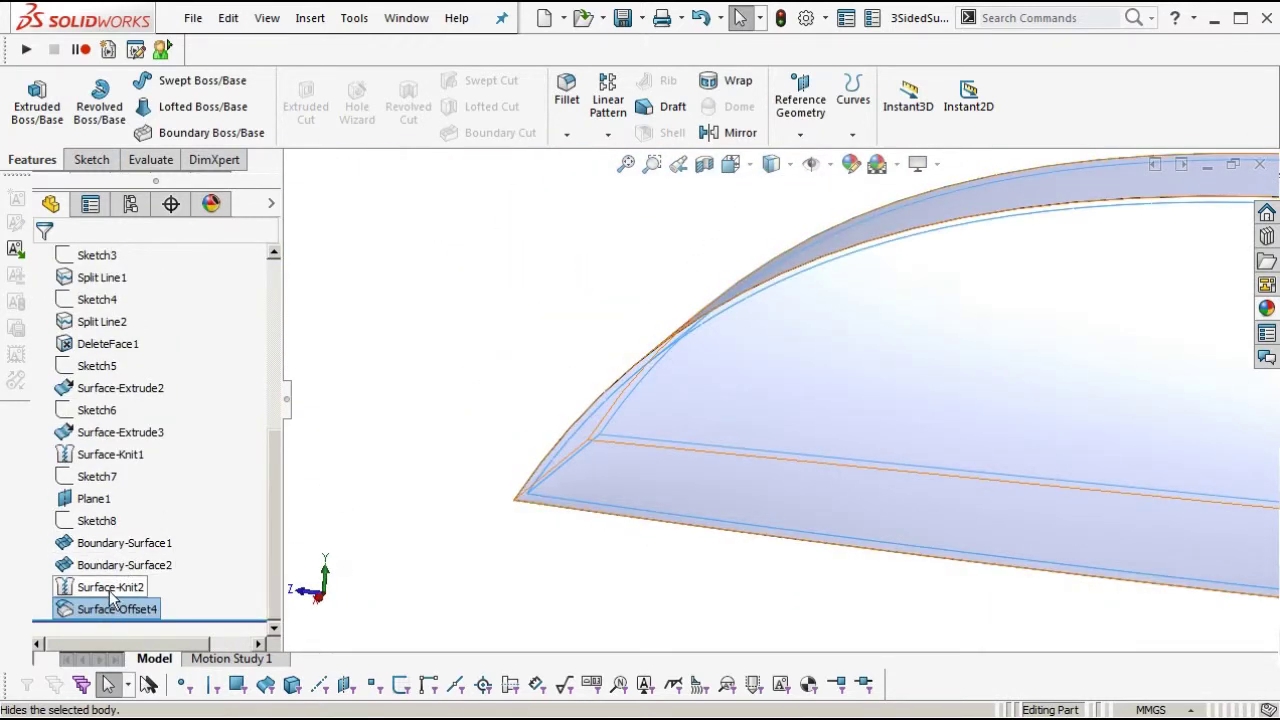
Delete the inward offset surface feature.
{"action": "key", "text": "Delete"}
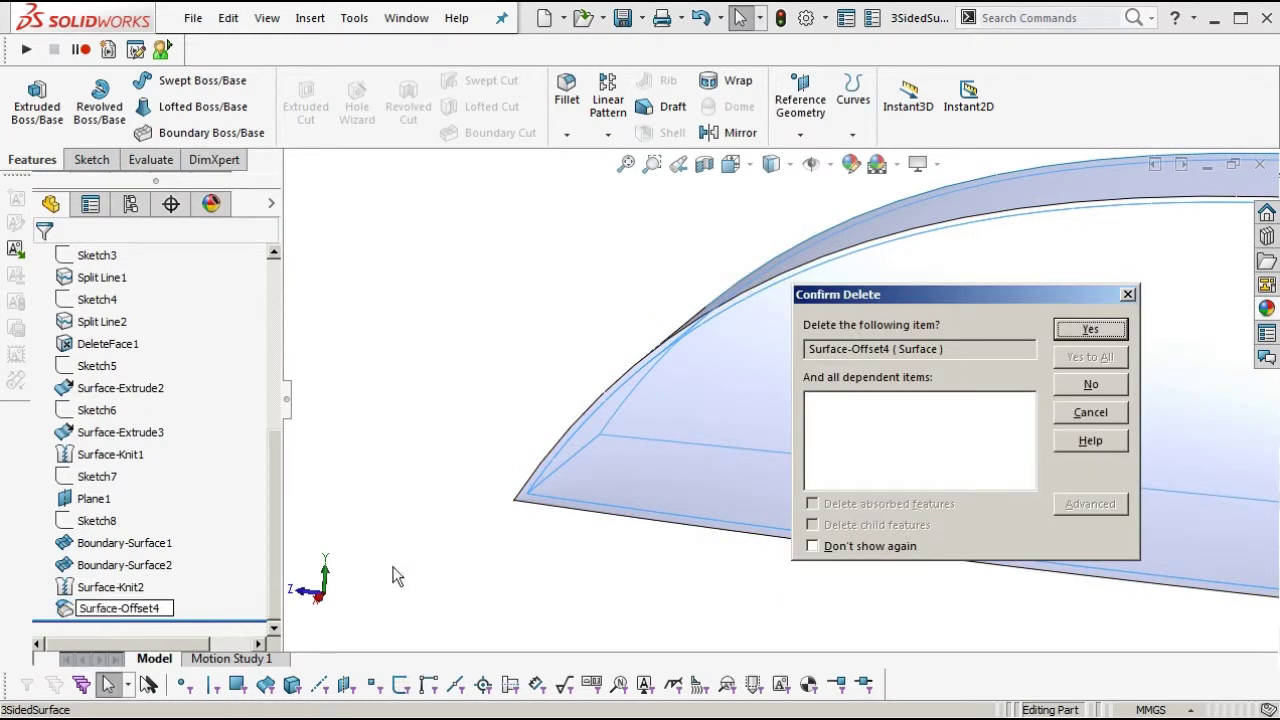
{"action": "key", "text": "Return"}
{"action": "middle_click_drag", "start_coordinate": [619, 470], "coordinate": [643, 555]}
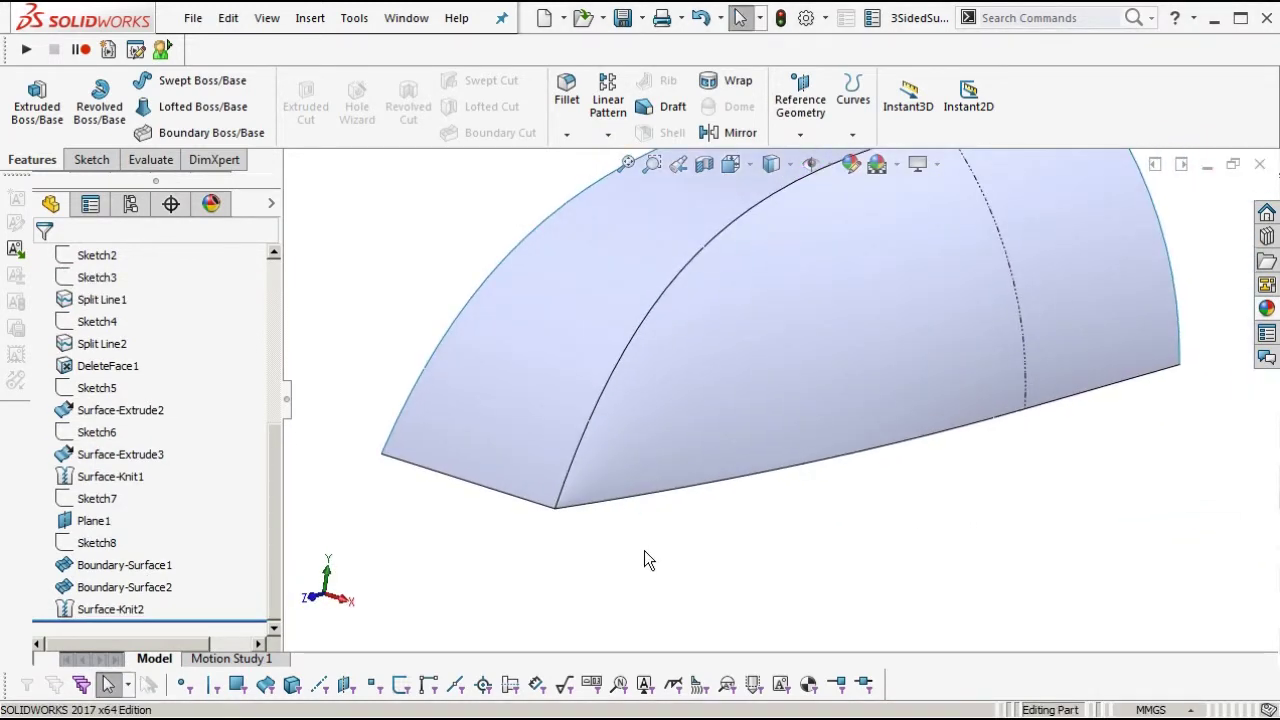
Offset the three-sided patch face outward by 5 mm in the Offset Surface command.
{"action": "key", "text": "Return"}
{"action": "left_click", "coordinate": [650, 434]}
{"action": "middle_click_drag", "start_coordinate": [650, 434], "coordinate": [650, 498], "text": "ctrl"}
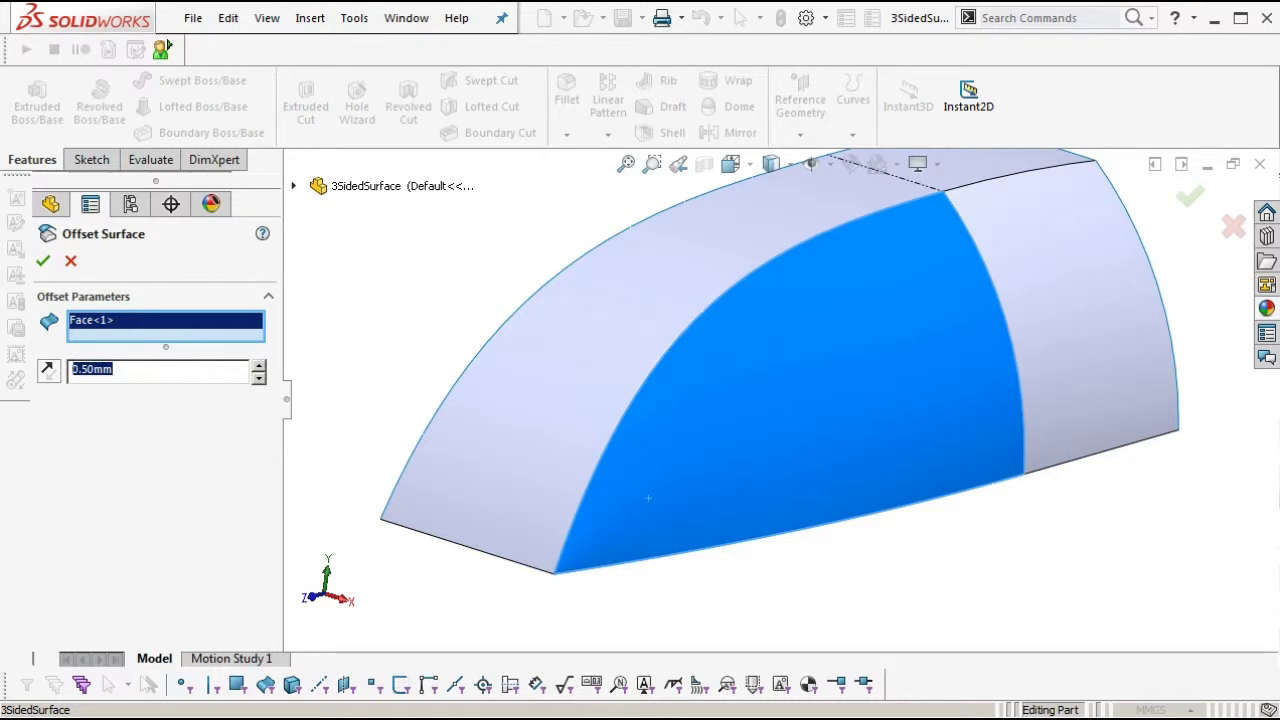
{"action": "left_click", "coordinate": [52, 372]}
{"action": "double_click", "coordinate": [138, 371]}
{"action": "key", "text": "Return"}
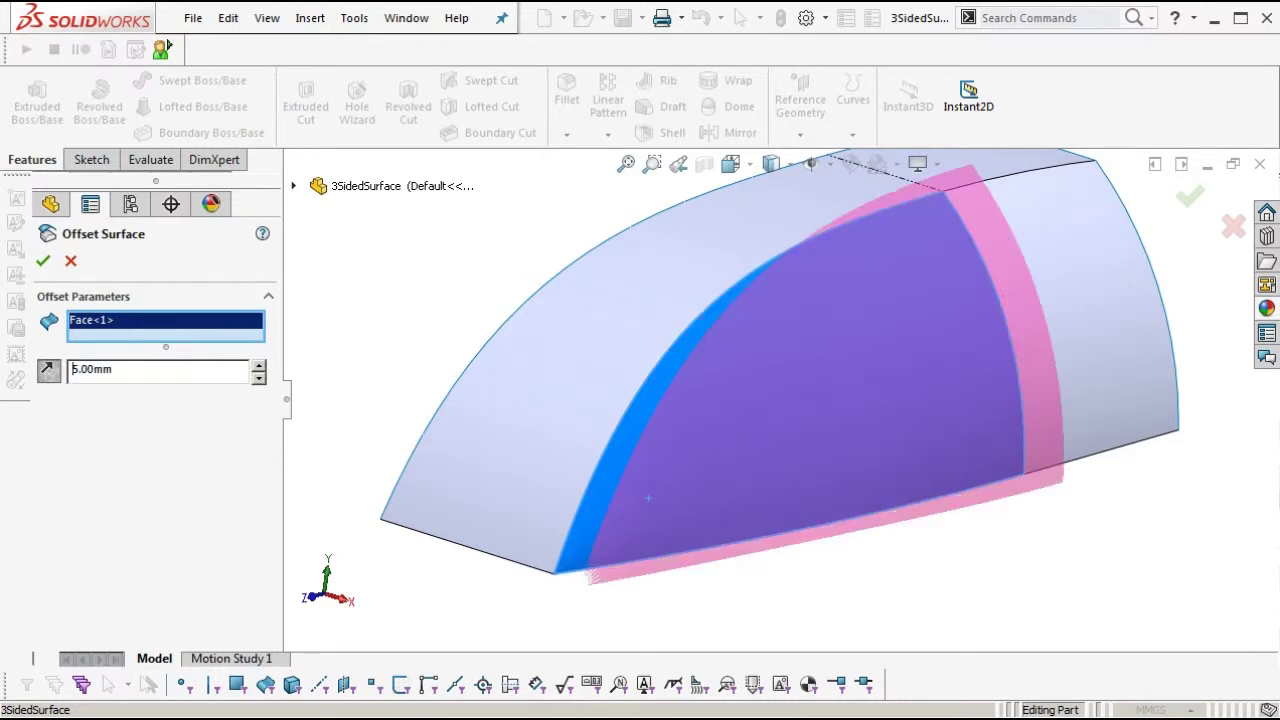
{"action": "key", "text": "Return"}
{"action": "middle_click_drag", "start_coordinate": [662, 441], "coordinate": [667, 356], "text": "ctrl"}
{"action": "middle_click_drag", "start_coordinate": [646, 391], "coordinate": [597, 364]}
{"action": "scroll", "coordinate": [610, 451], "scroll_direction": "down", "scroll_amount": 3}
{"action": "middle_click_drag", "start_coordinate": [608, 454], "coordinate": [634, 461]}
{"action": "left_click", "coordinate": [614, 547]}
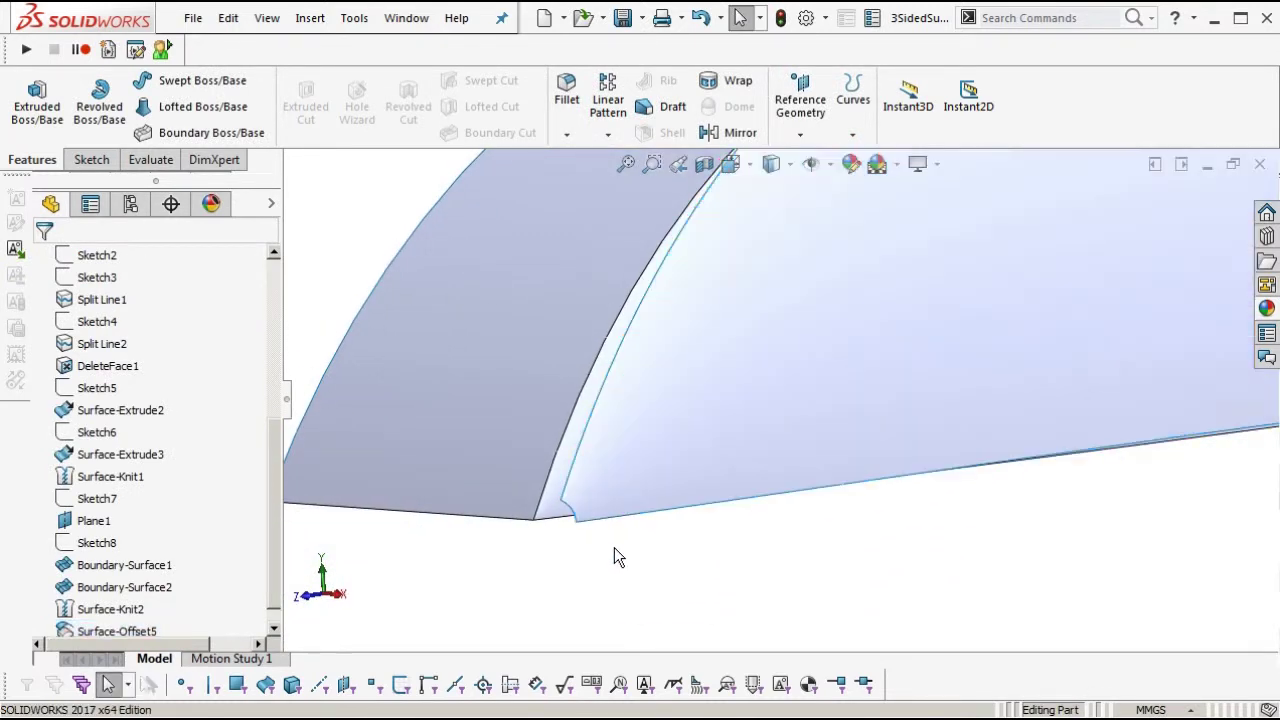
Start a 3D sketch and generate a 5 by 5 Face Curves mesh on the offset surface.
{"action": "left_click", "coordinate": [315, 22]}
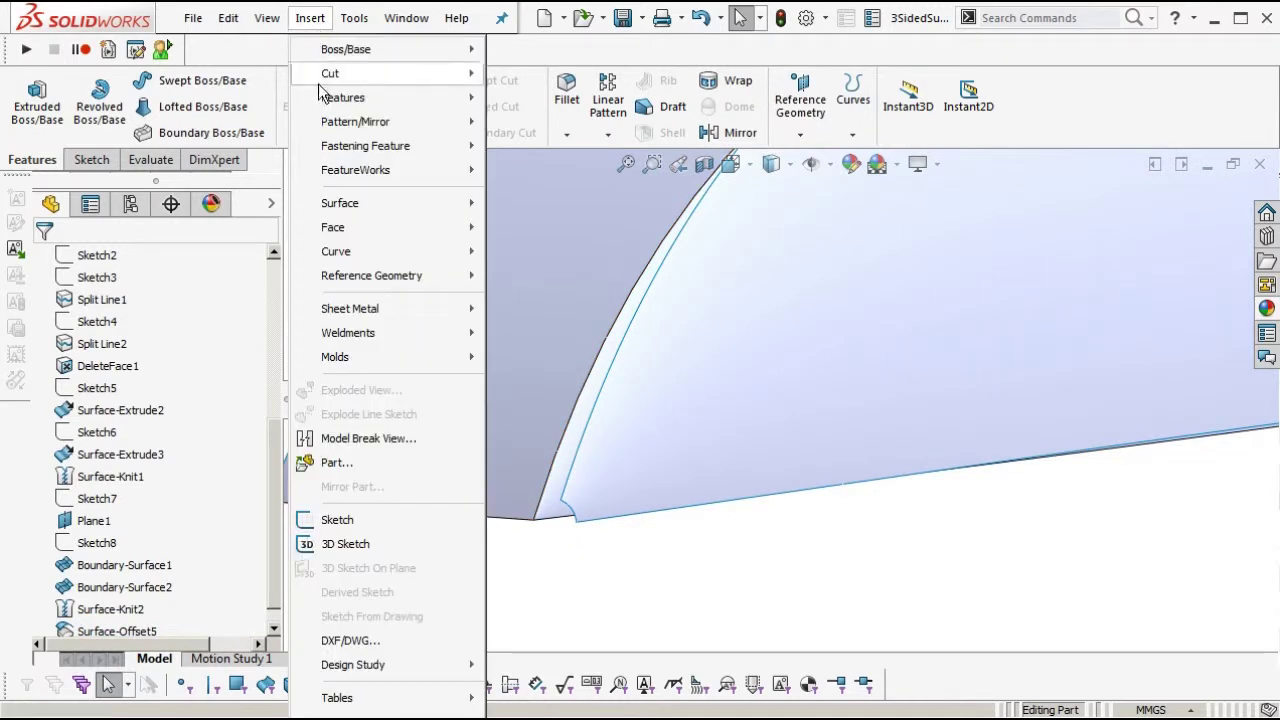
{"action": "left_click", "coordinate": [346, 543]}
{"action": "left_click", "coordinate": [739, 446]}
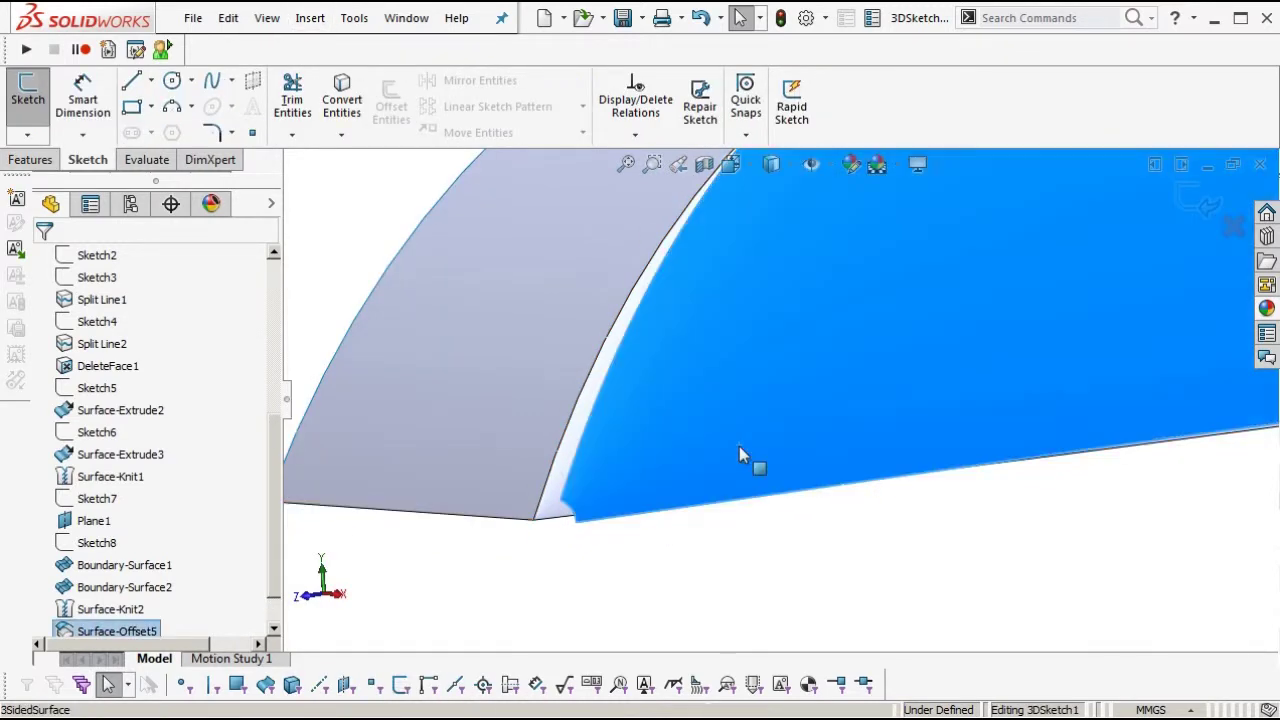
{"action": "left_click", "coordinate": [354, 18]}
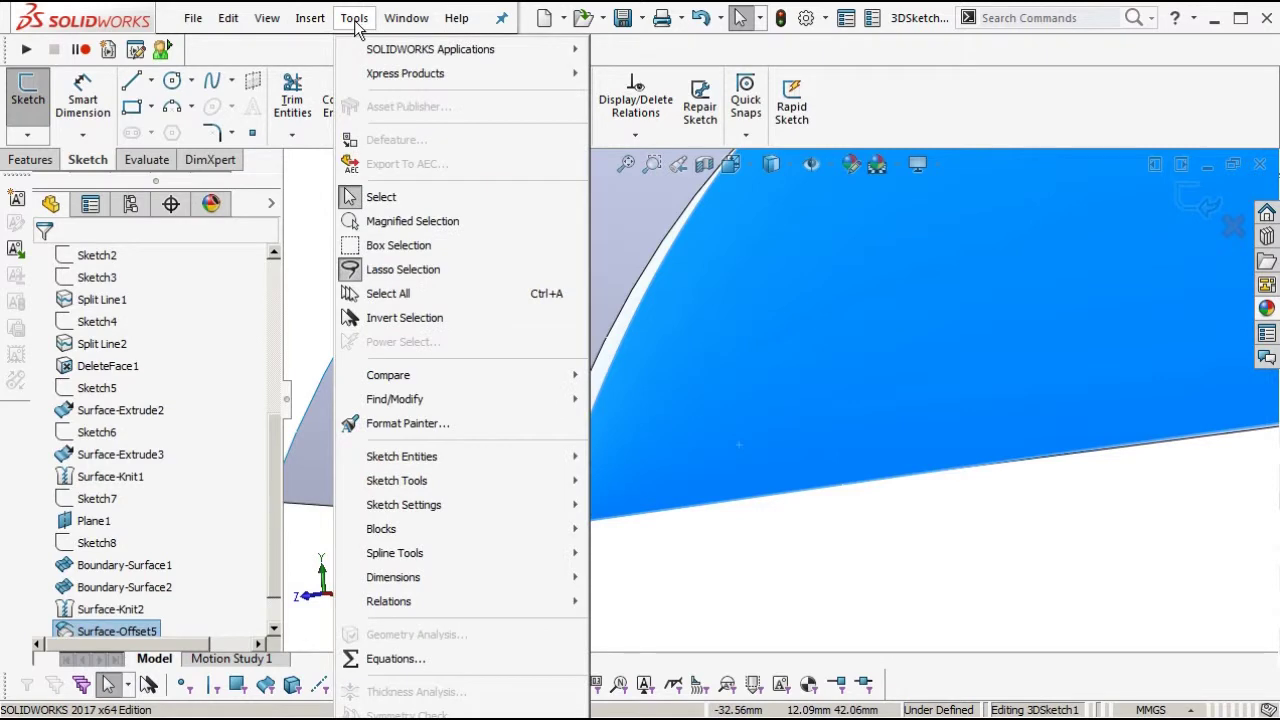
{"action": "mouse_move", "coordinate": [399, 484]}
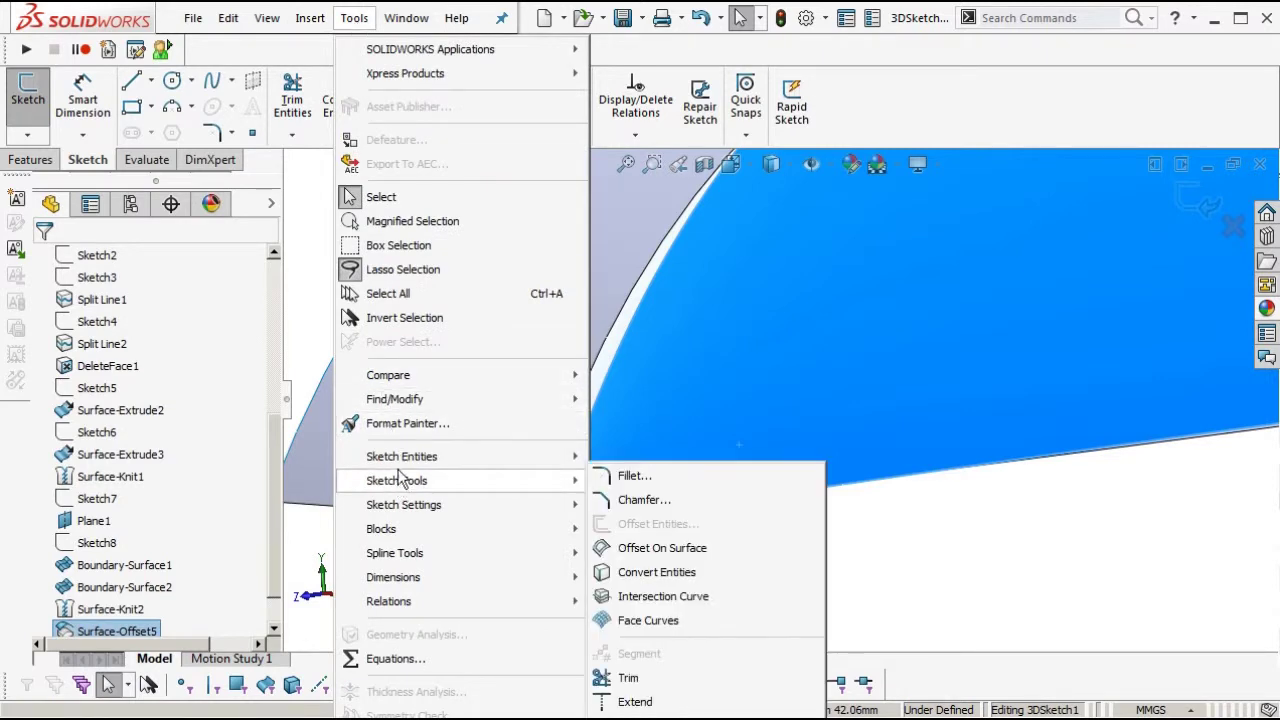
{"action": "mouse_move", "coordinate": [403, 459]}
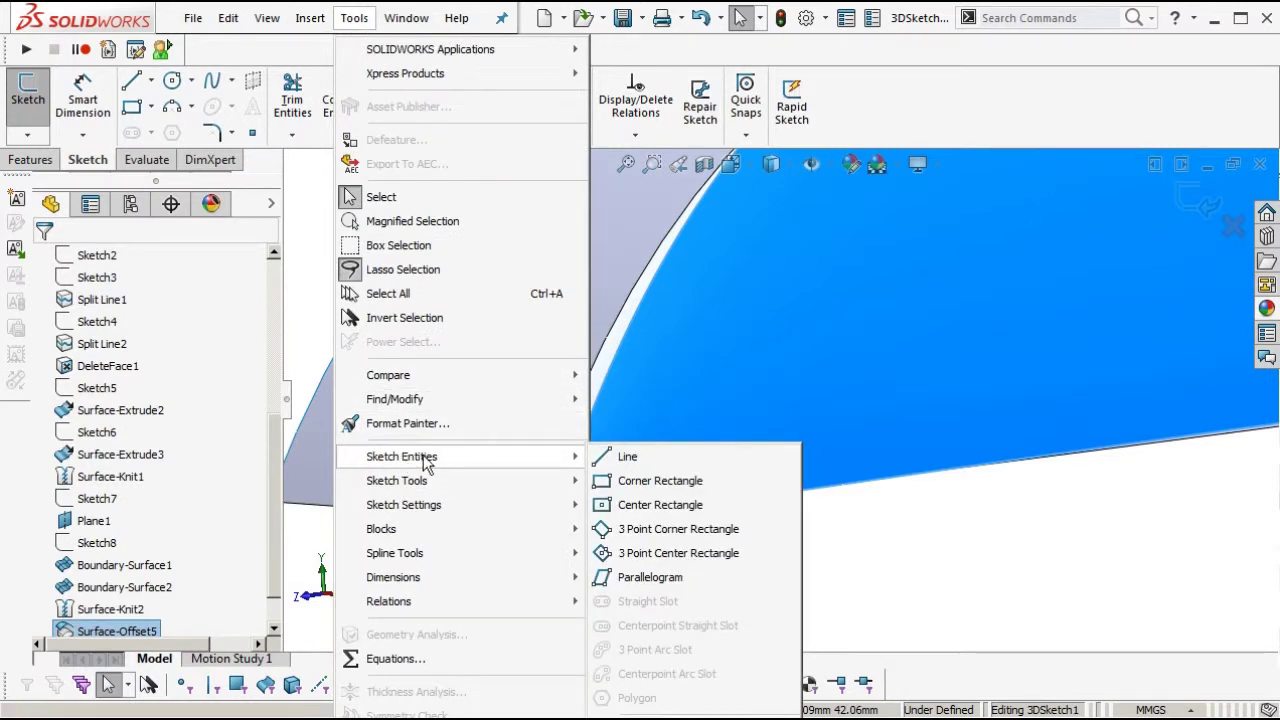
{"action": "mouse_move", "coordinate": [314, 20]}
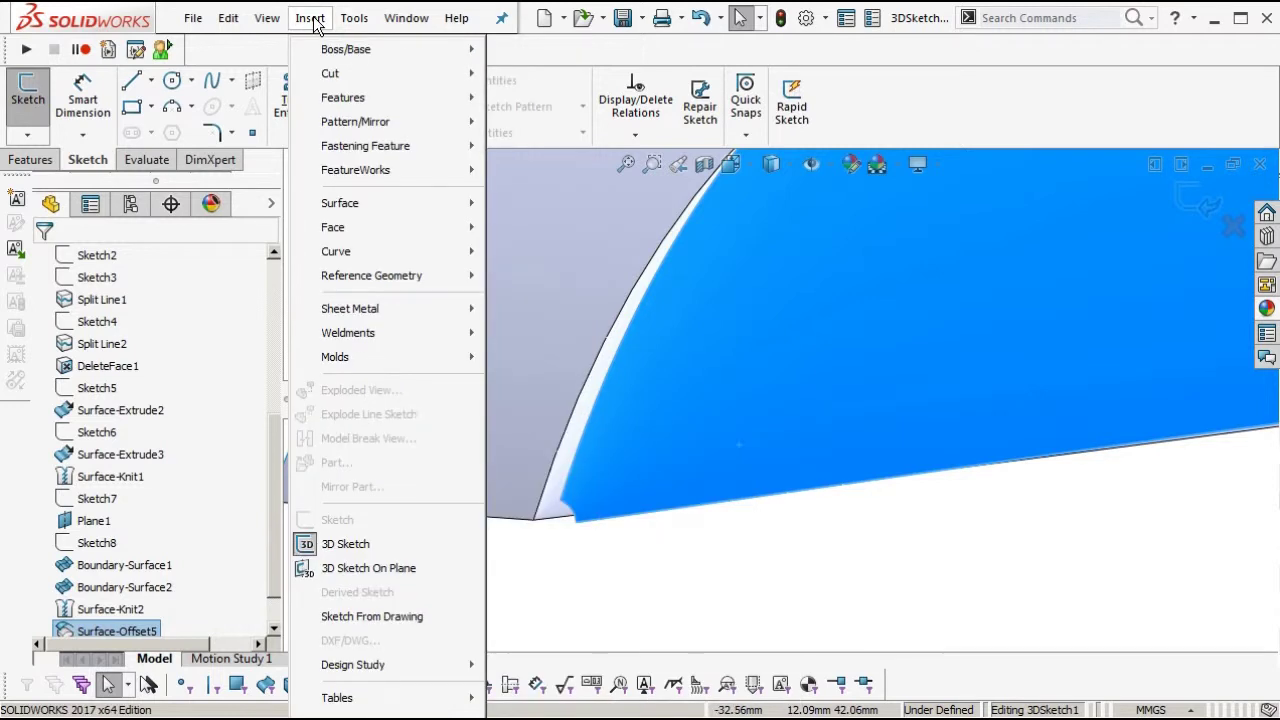
{"action": "mouse_move", "coordinate": [353, 19]}
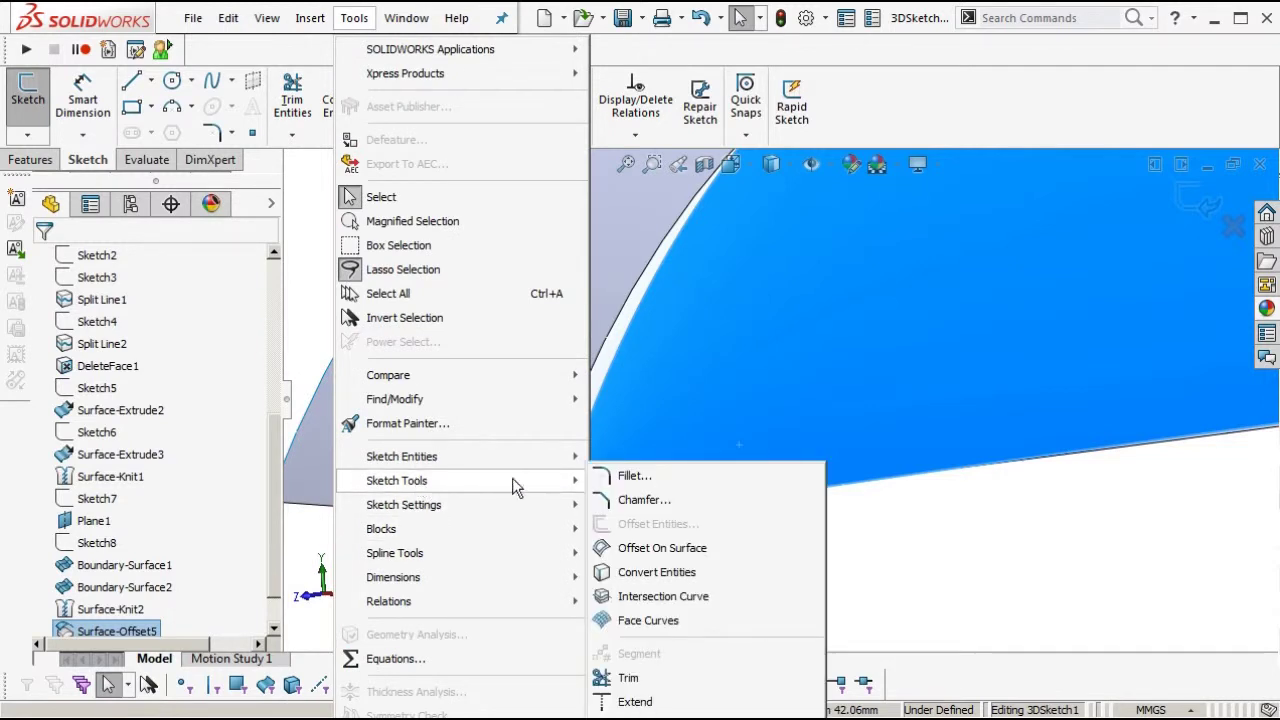
{"action": "left_click", "coordinate": [686, 622]}
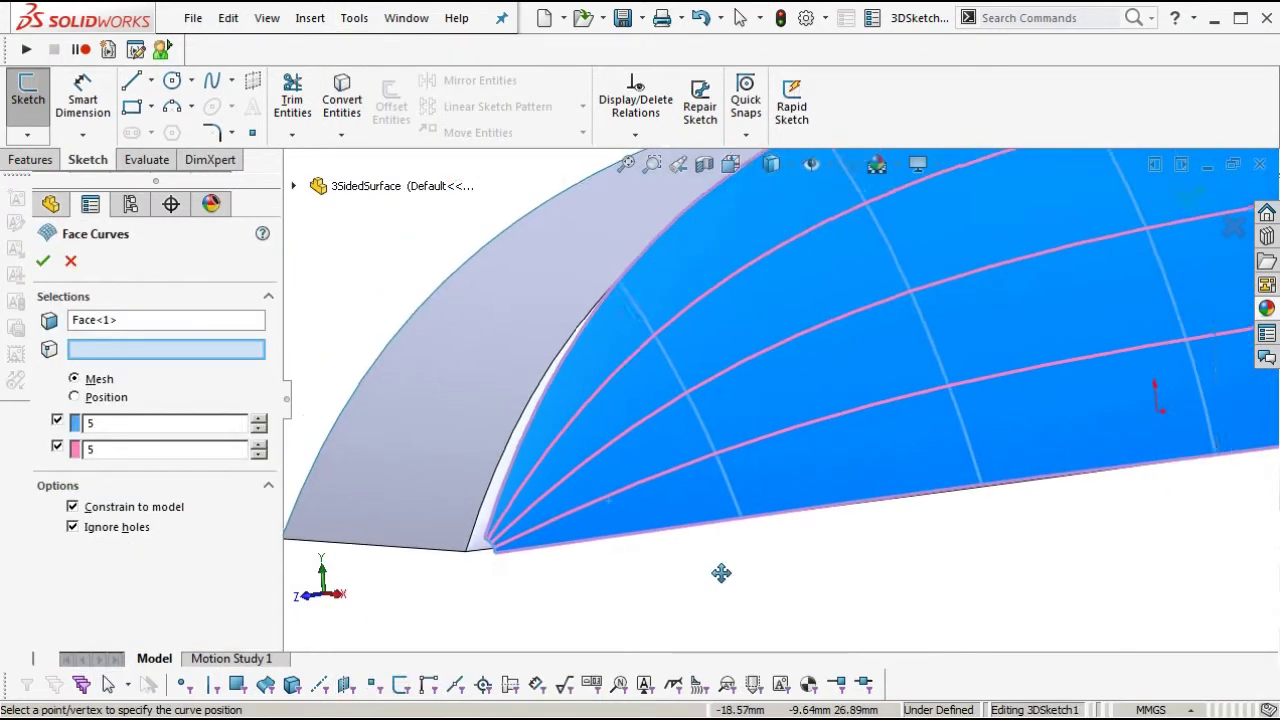
Examine the face curves mesh around the offset surface's pointed corner and cancel the Face Curves command.
{"action": "scroll", "coordinate": [866, 501], "scroll_direction": "up", "scroll_amount": 2}
{"action": "mouse_move", "coordinate": [866, 501]}
{"action": "middle_mouse_down"}
{"action": "mouse_move", "coordinate": [817, 514]}
{"action": "mouse_move", "coordinate": [844, 511]}
{"action": "middle_mouse_up"}
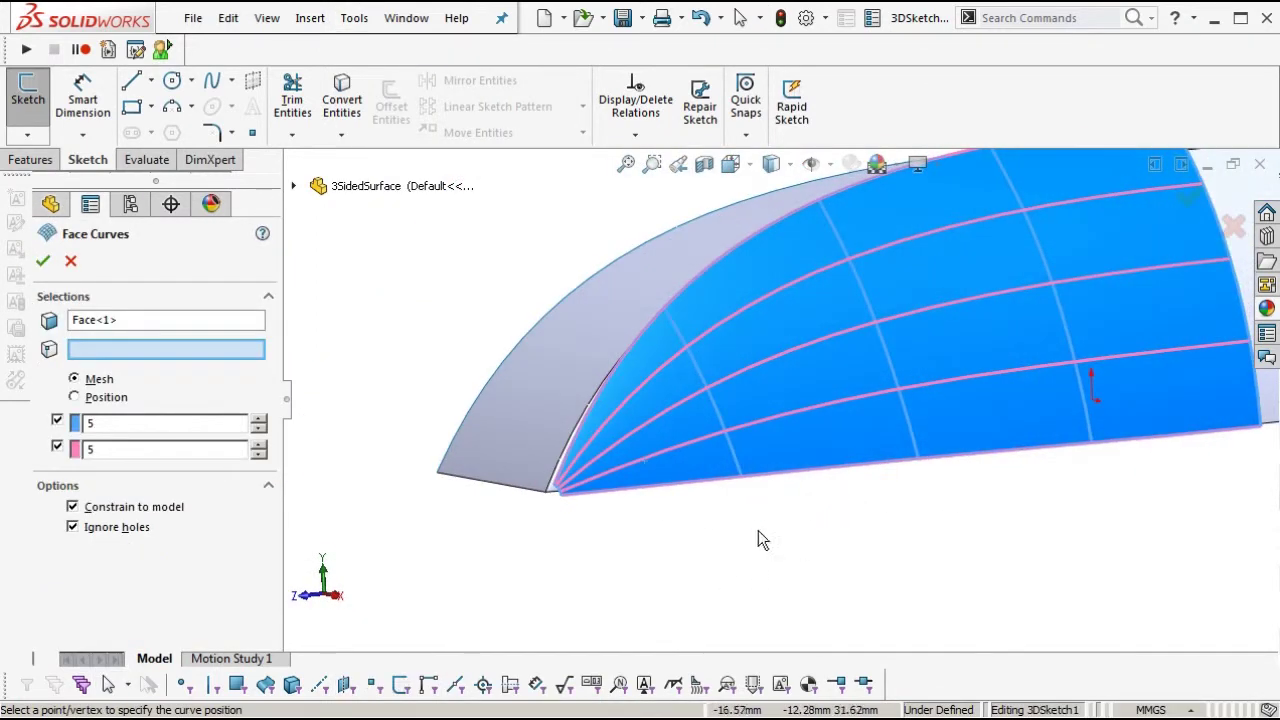
{"action": "scroll", "coordinate": [573, 516], "scroll_direction": "down", "scroll_amount": 7}
{"action": "scroll", "coordinate": [700, 425], "scroll_direction": "up", "scroll_amount": 7}
{"action": "middle_click_drag", "start_coordinate": [825, 408], "coordinate": [657, 542], "text": "ctrl"}
{"action": "scroll", "coordinate": [760, 446], "scroll_direction": "up", "scroll_amount": 3}
{"action": "scroll", "coordinate": [720, 491], "scroll_direction": "up", "scroll_amount": 2}
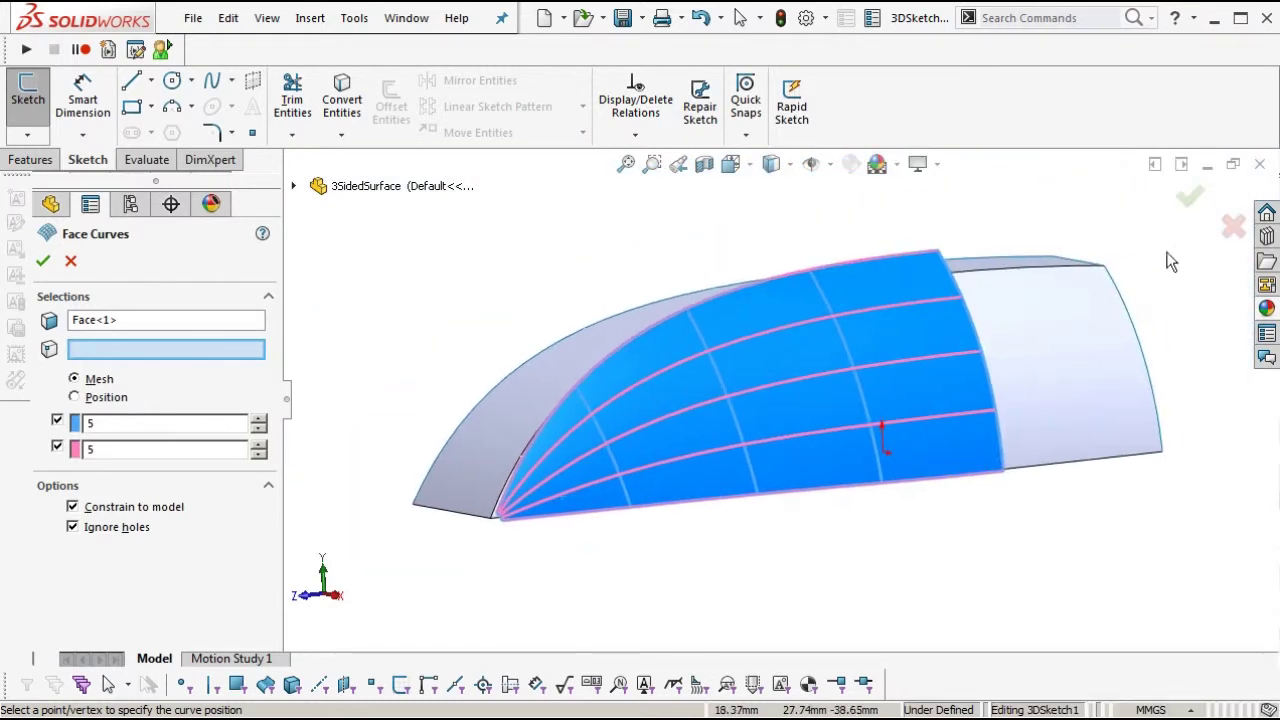
{"action": "middle_click_drag", "start_coordinate": [1157, 284], "coordinate": [1100, 282]}
{"action": "left_click", "coordinate": [1234, 228]}
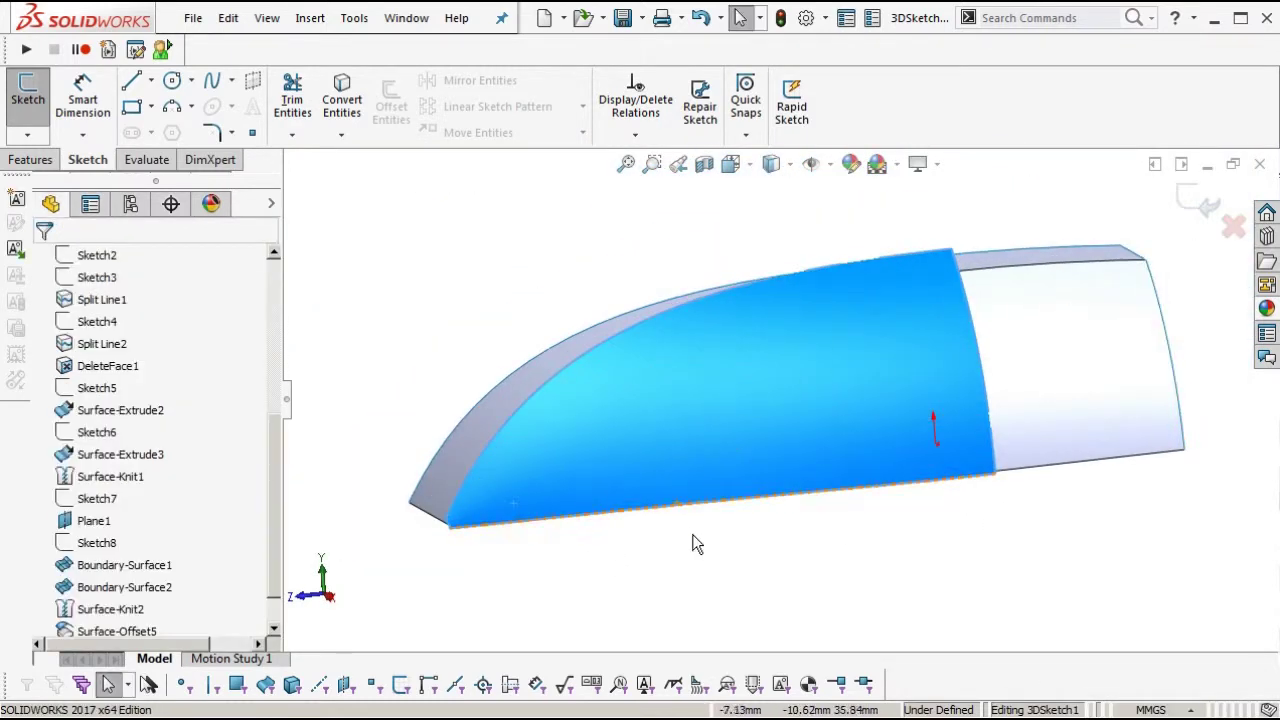
Leave the 3D sketch without keeping it and delete the 5 mm offset surface.
{"action": "middle_click_drag", "start_coordinate": [686, 529], "coordinate": [729, 545]}
{"action": "left_click", "coordinate": [729, 545]}
{"action": "left_click", "coordinate": [759, 436]}
{"action": "key", "text": "Delete"}
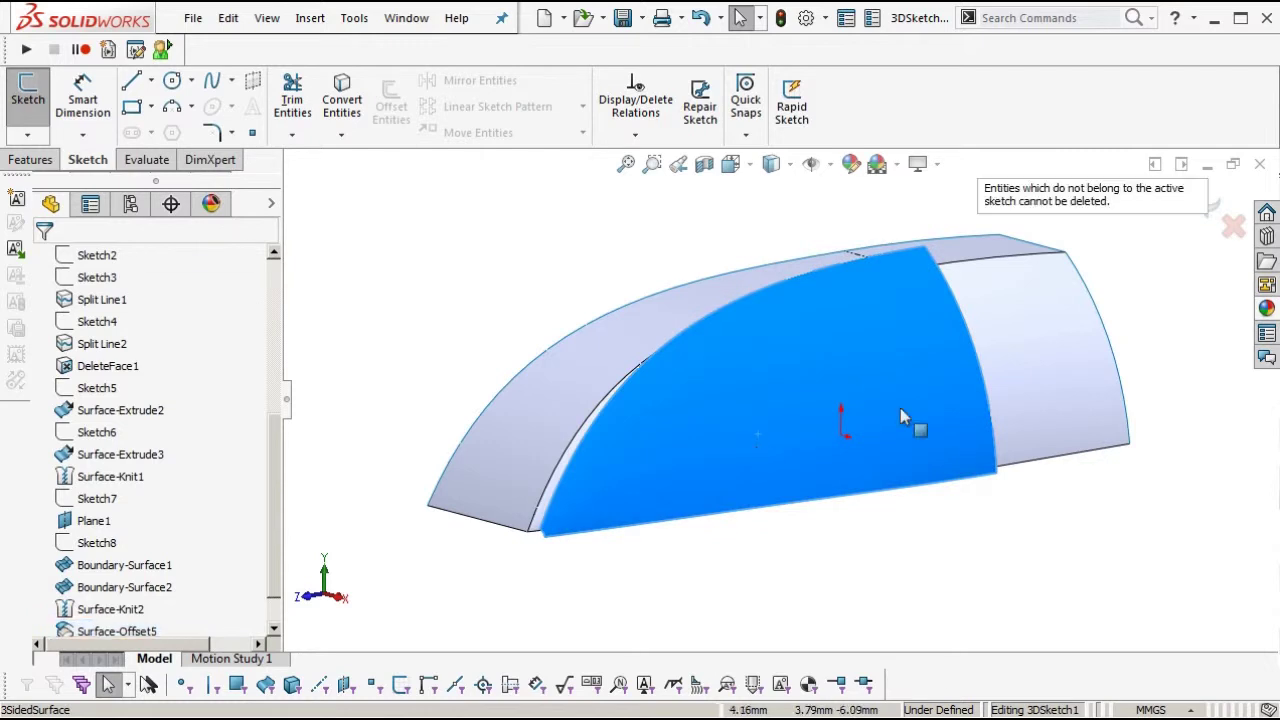
{"action": "left_click", "coordinate": [1233, 227]}
{"action": "left_click", "coordinate": [915, 376]}
{"action": "key", "text": "Delete"}
{"action": "key", "text": "Return"}
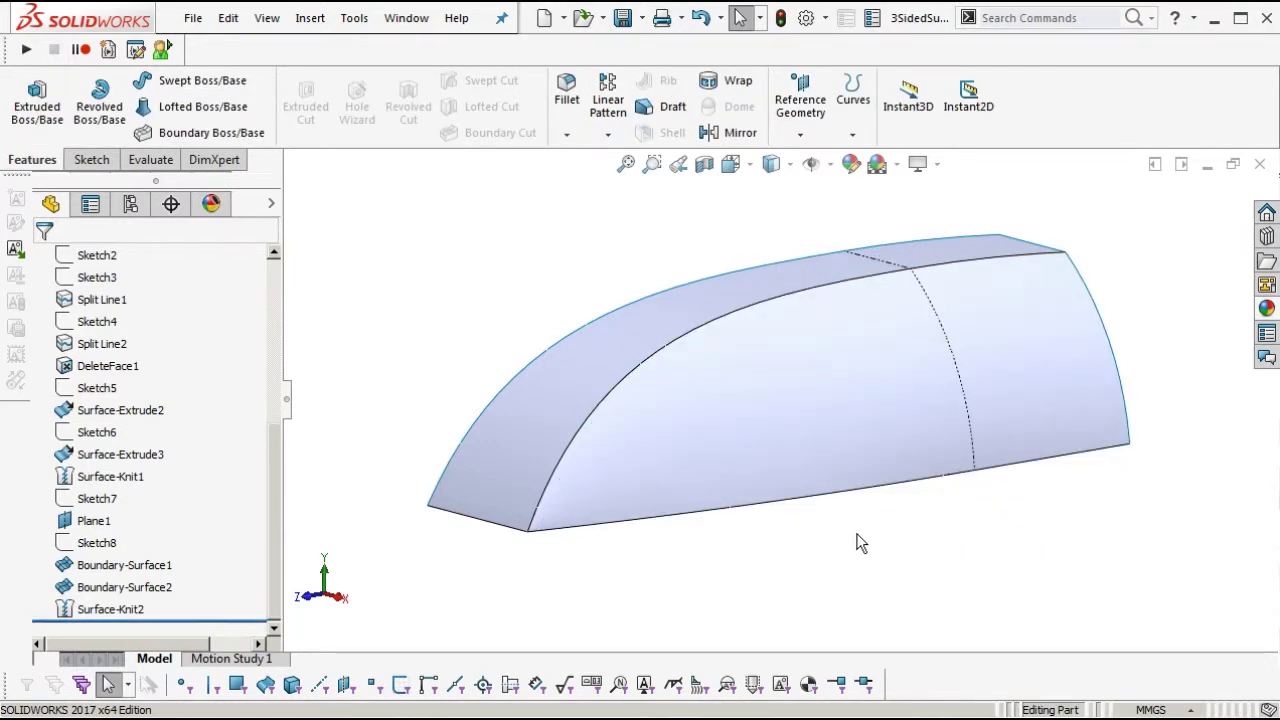
Delete the three-sided boundary surface patch together with the knit feature that depends on it.
{"action": "left_click", "coordinate": [834, 463]}
{"action": "key", "text": "Delete"}
{"action": "key", "text": "Return"}
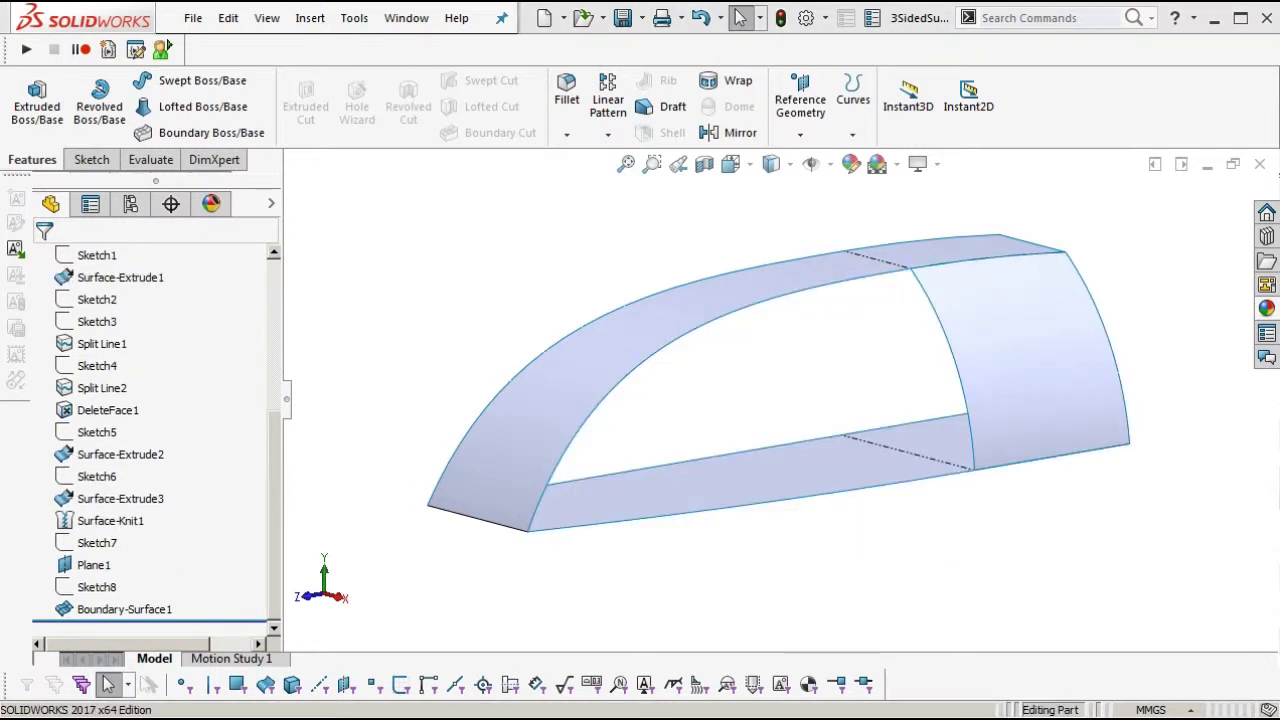
{"action": "mouse_move", "coordinate": [798, 398]}
{"action": "middle_mouse_down"}
{"action": "mouse_move", "coordinate": [851, 358]}
{"action": "mouse_move", "coordinate": [805, 398]}
{"action": "middle_mouse_up"}
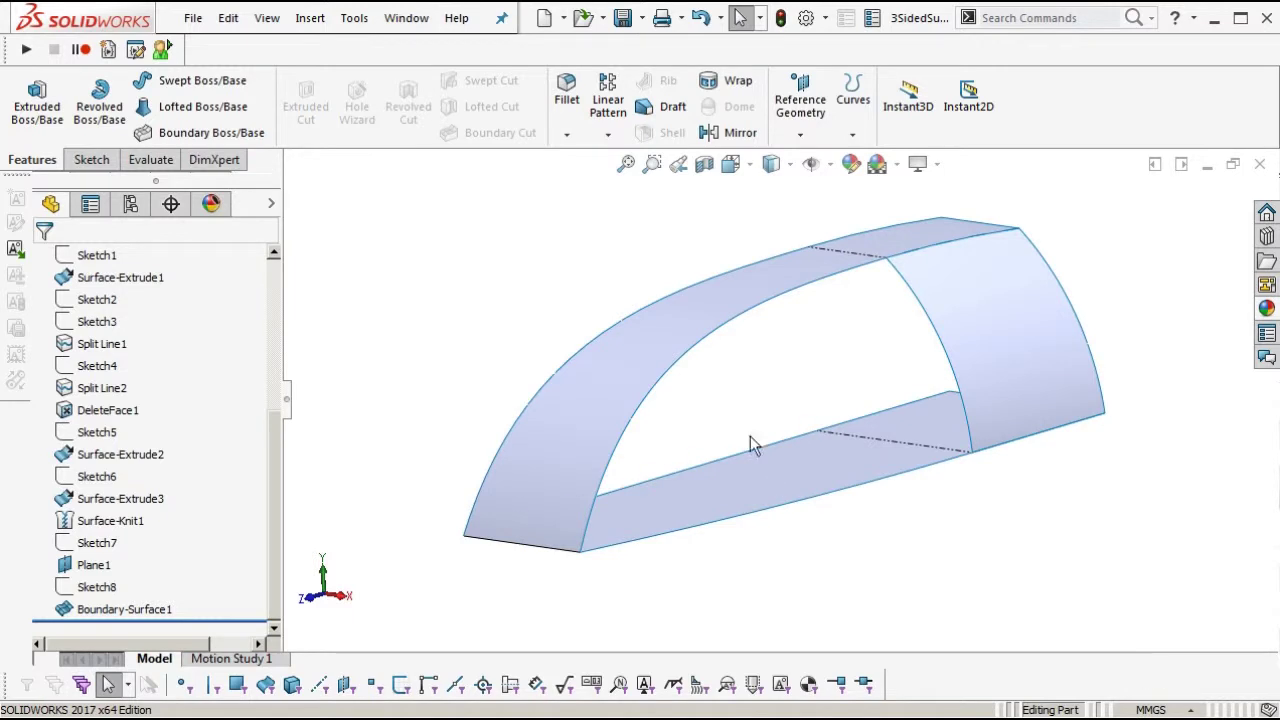
{"action": "middle_click_drag", "start_coordinate": [860, 382], "coordinate": [834, 426], "text": "ctrl"}
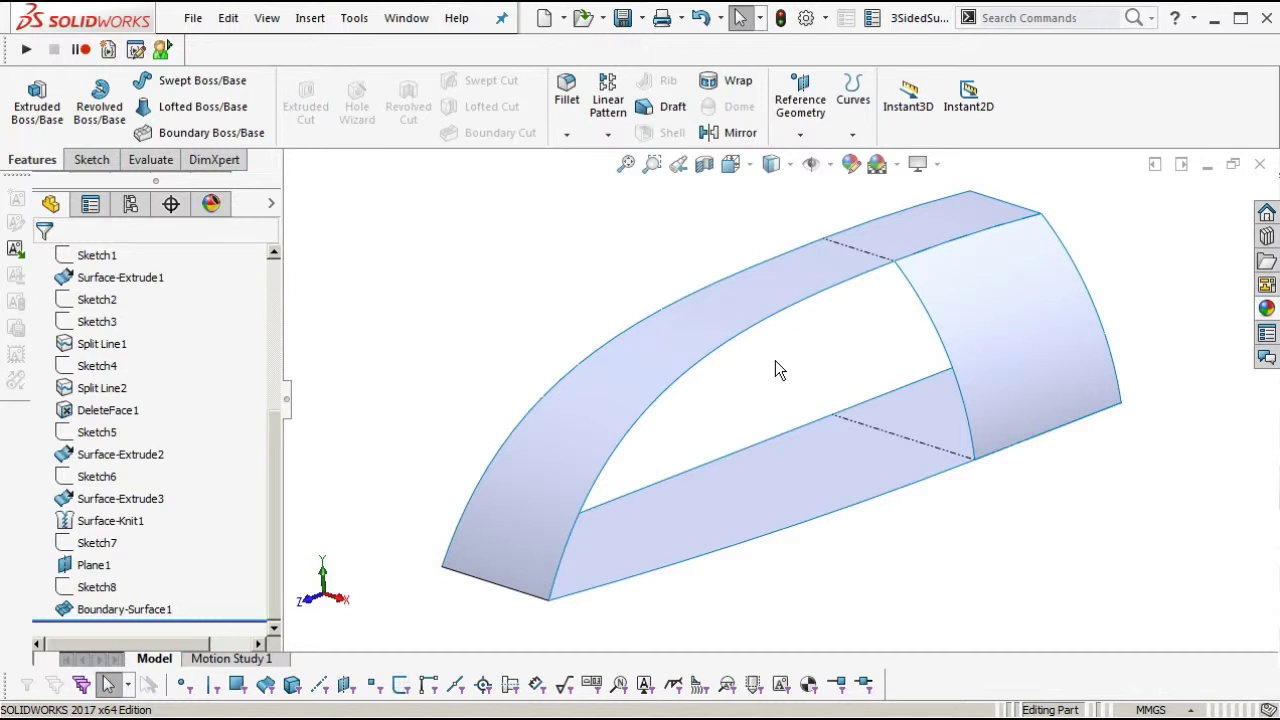
{"action": "mouse_move", "coordinate": [777, 361]}
{"action": "middle_mouse_down"}
{"action": "mouse_move", "coordinate": [786, 332]}
{"action": "mouse_move", "coordinate": [783, 363]}
{"action": "middle_mouse_up"}
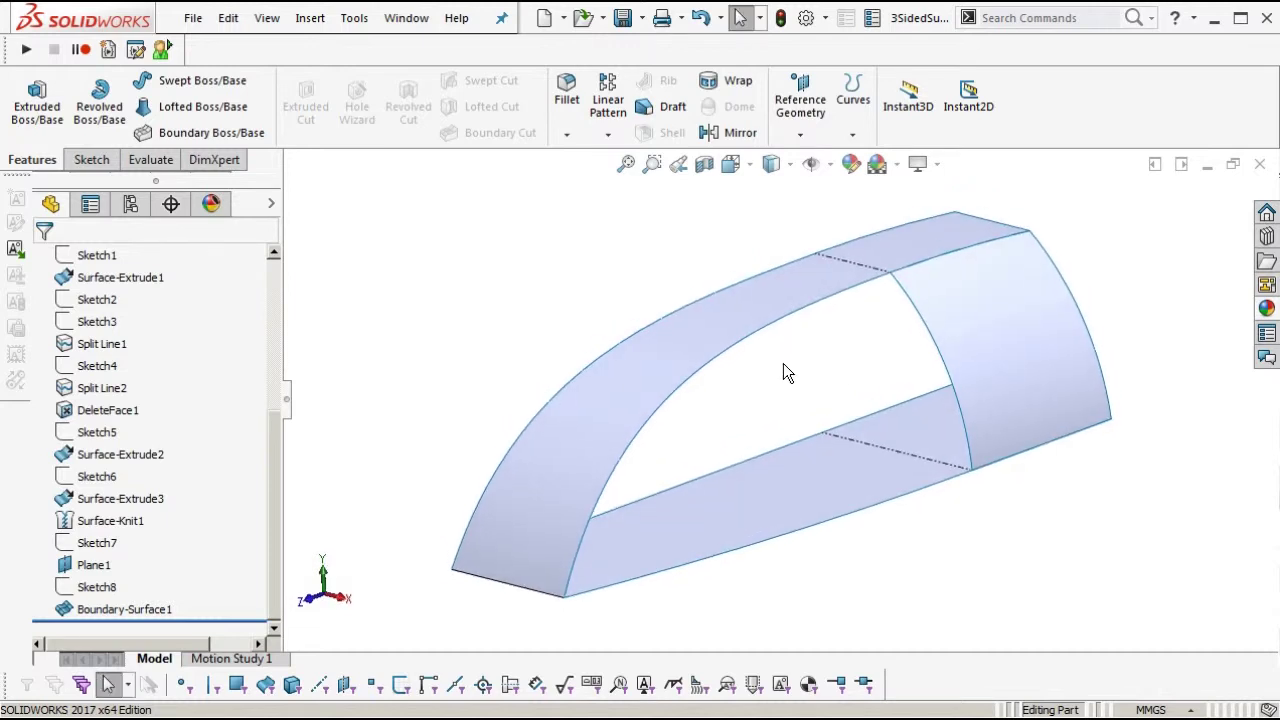
{"action": "middle_click_drag", "start_coordinate": [647, 292], "coordinate": [826, 406]}
{"action": "middle_click_drag", "start_coordinate": [787, 364], "coordinate": [836, 428]}
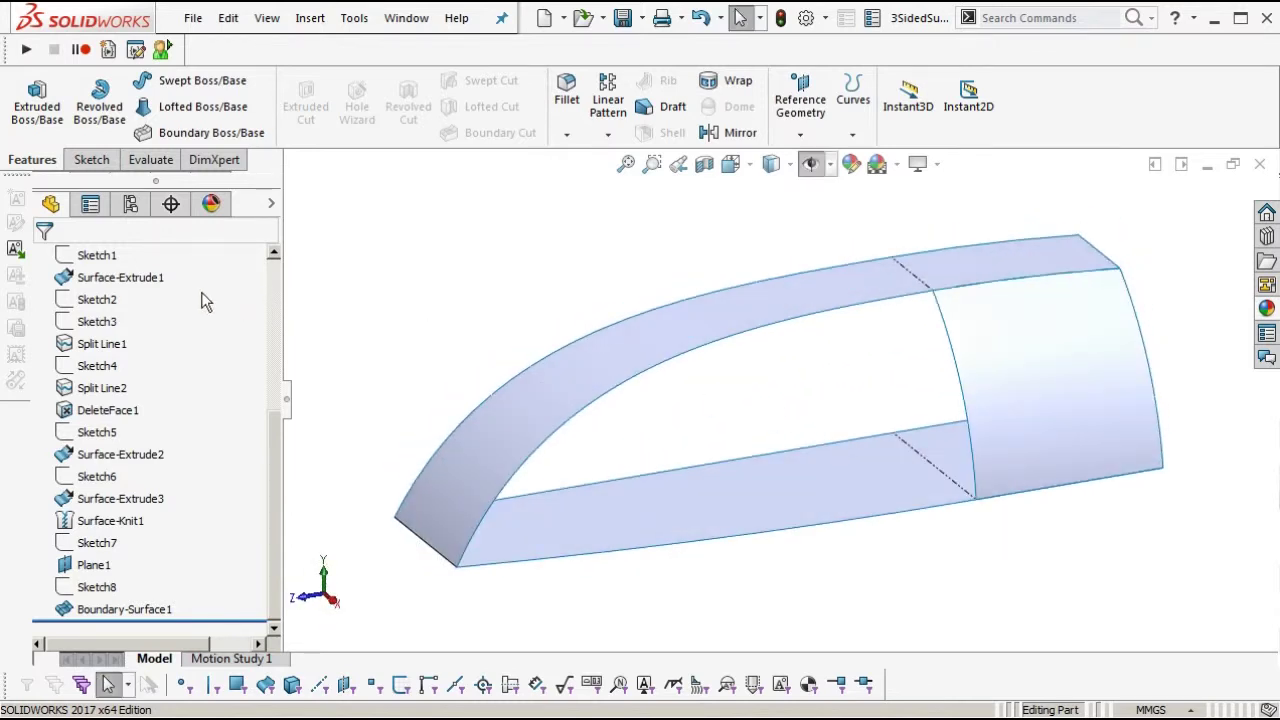
Create a reference plane parallel to the Front Plane at a 35 mm offset, crossing the three-sided opening.
{"action": "scroll", "coordinate": [238, 306], "scroll_direction": "up", "scroll_amount": 4}
{"action": "left_click", "coordinate": [97, 435]}
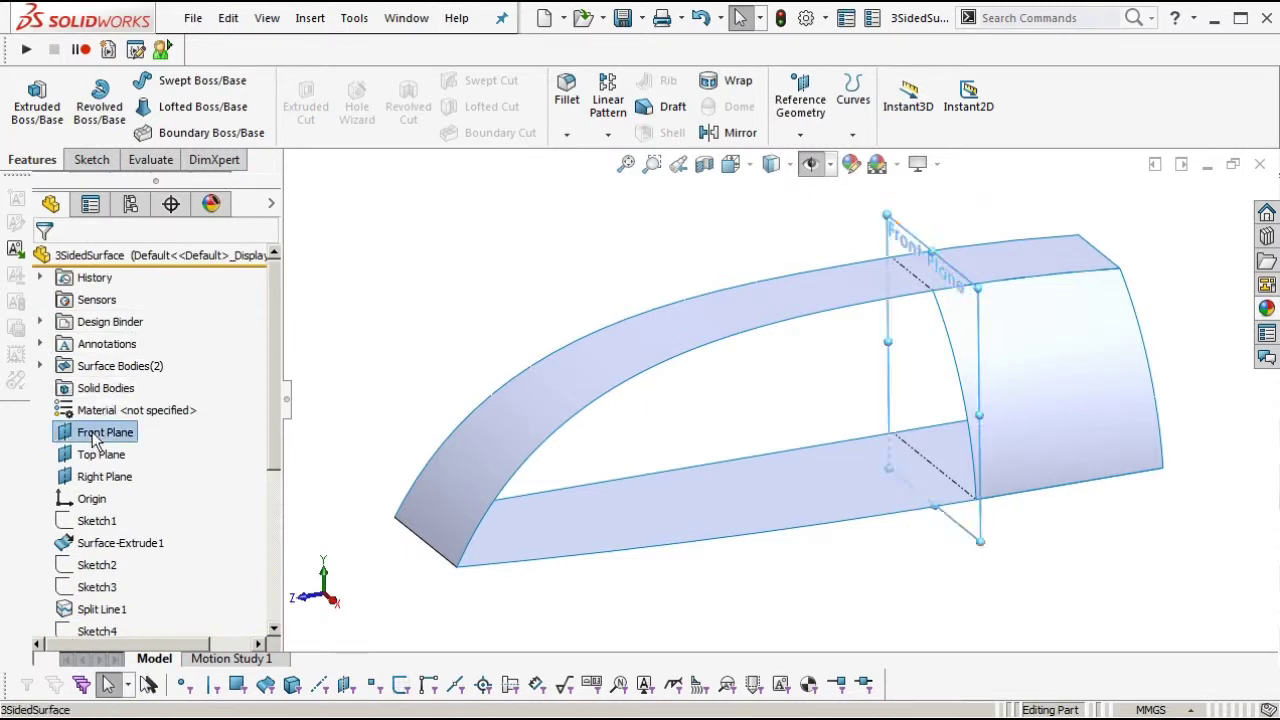
{"action": "key", "text": "s"}
{"action": "left_click", "coordinate": [899, 534]}
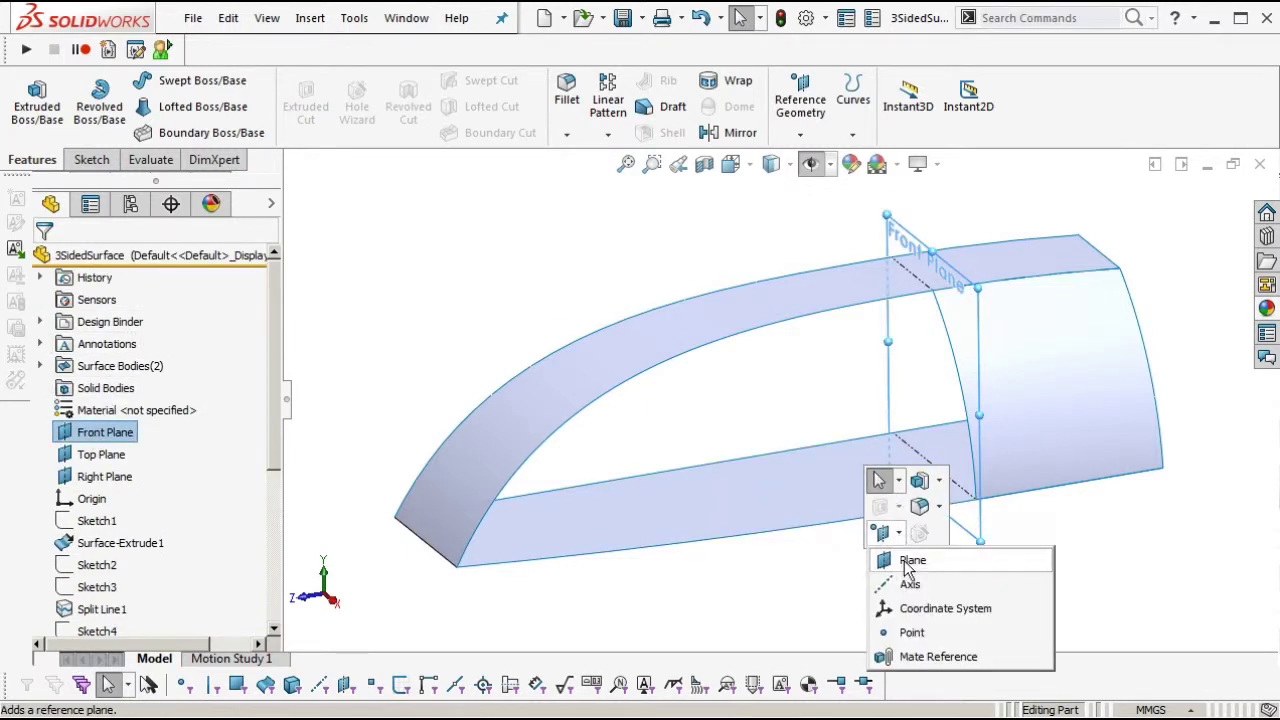
{"action": "left_click", "coordinate": [898, 561]}
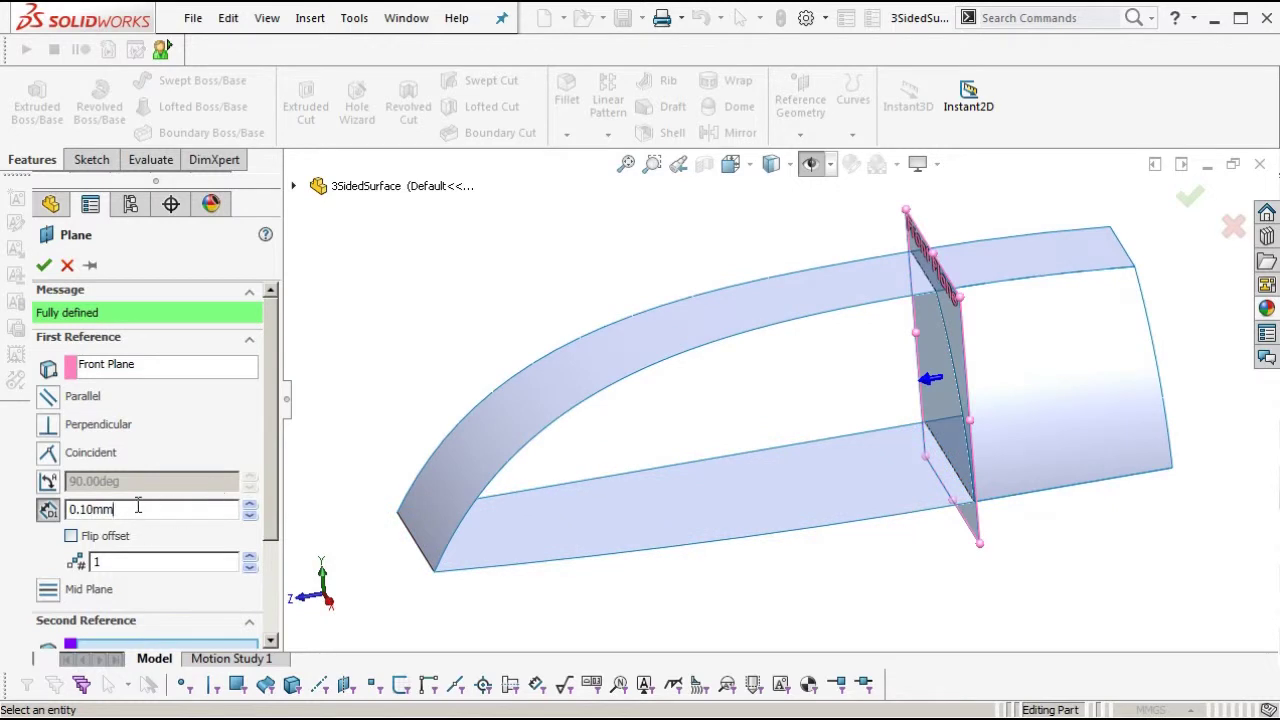
{"action": "key", "text": "Return"}
{"action": "middle_click_drag", "start_coordinate": [567, 488], "coordinate": [689, 411]}
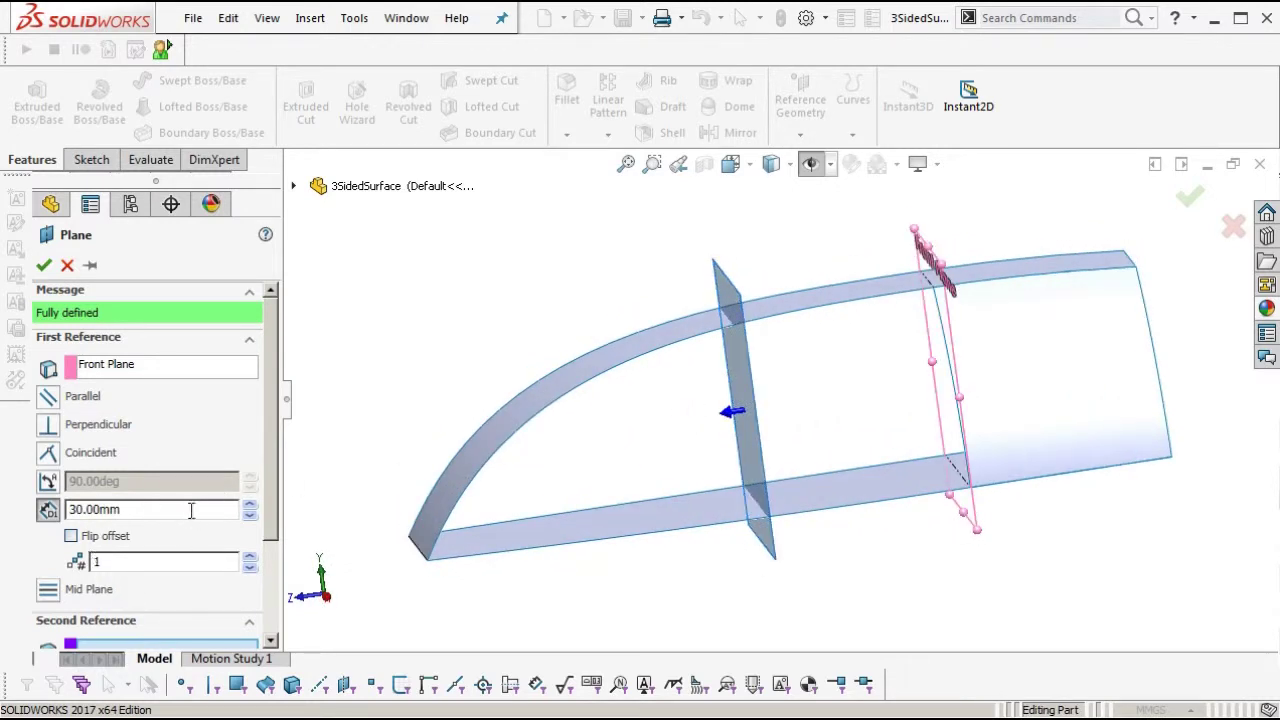
{"action": "type", "text": "35"}
{"action": "key", "text": "Return"}
{"action": "key", "text": "Return"}
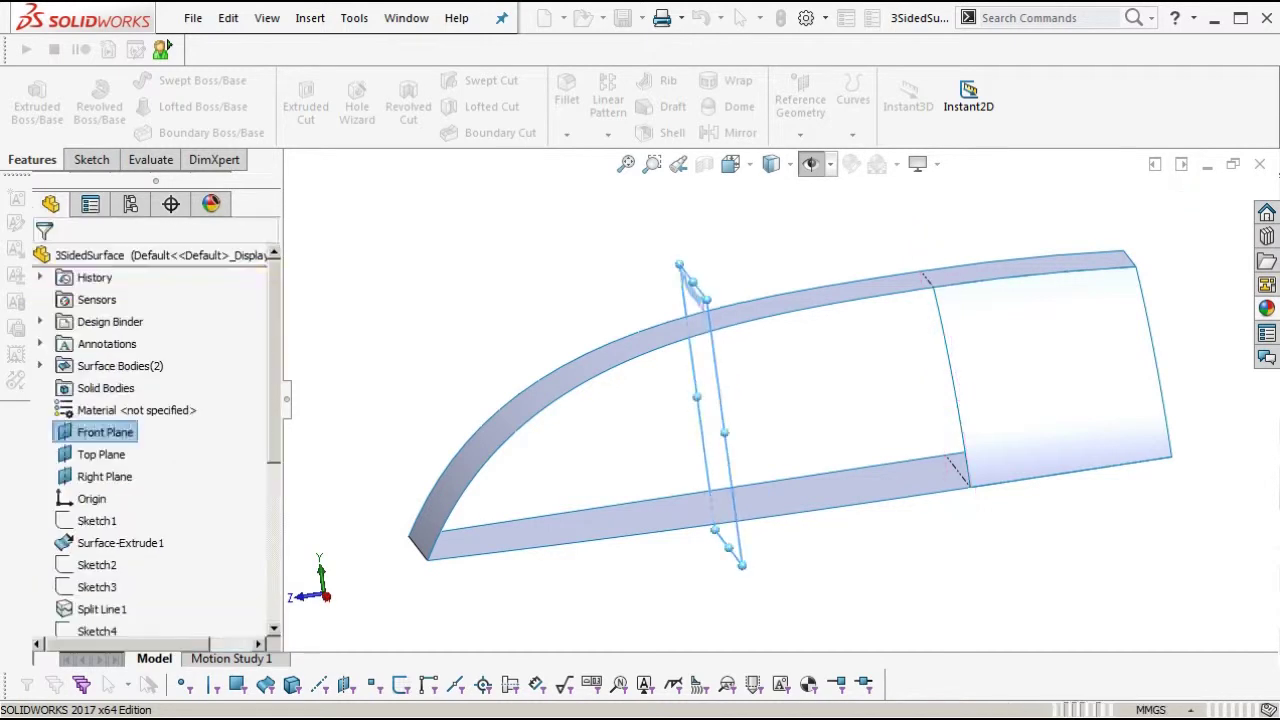
{"action": "middle_click_drag", "start_coordinate": [666, 465], "coordinate": [779, 463]}
{"action": "left_click", "coordinate": [902, 550]}
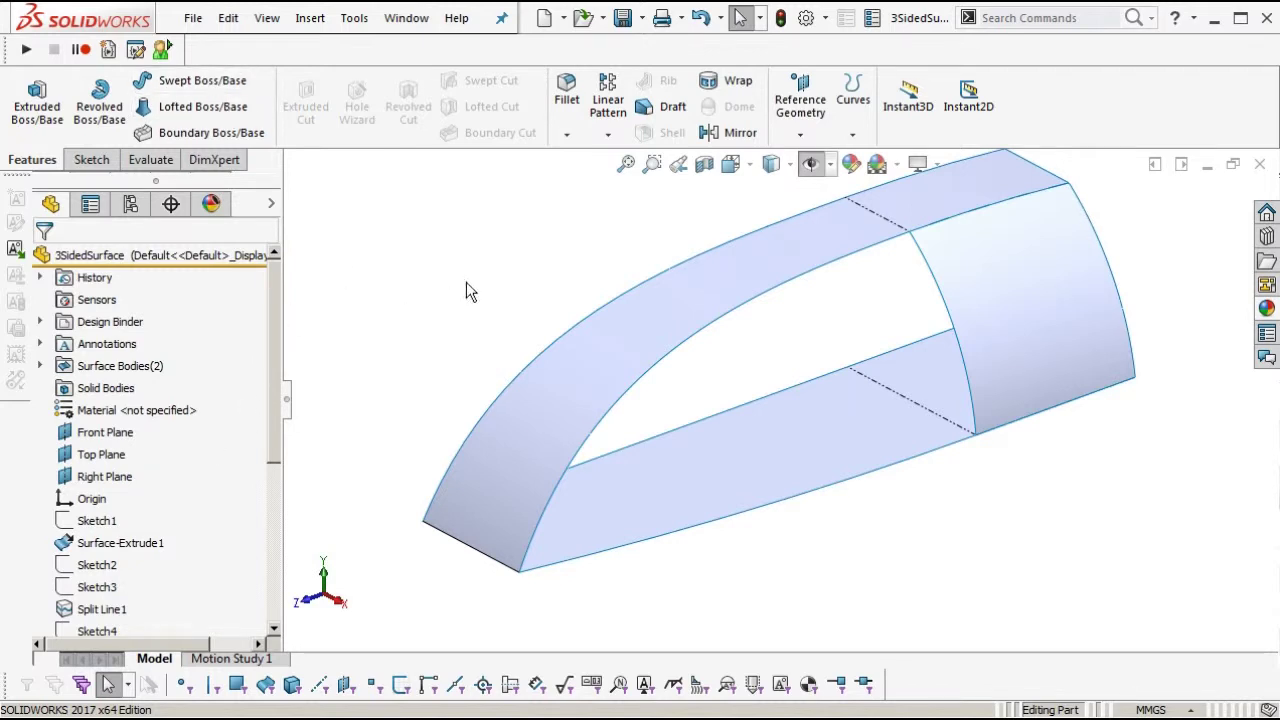
Sketch a three-point arc on the new plane, spanning from the opening's upper curved edge to its lower edge.
{"action": "middle_click_drag", "start_coordinate": [452, 285], "coordinate": [433, 335], "text": "ctrl"}
{"action": "scroll", "coordinate": [163, 550], "scroll_direction": "down", "scroll_amount": 5}
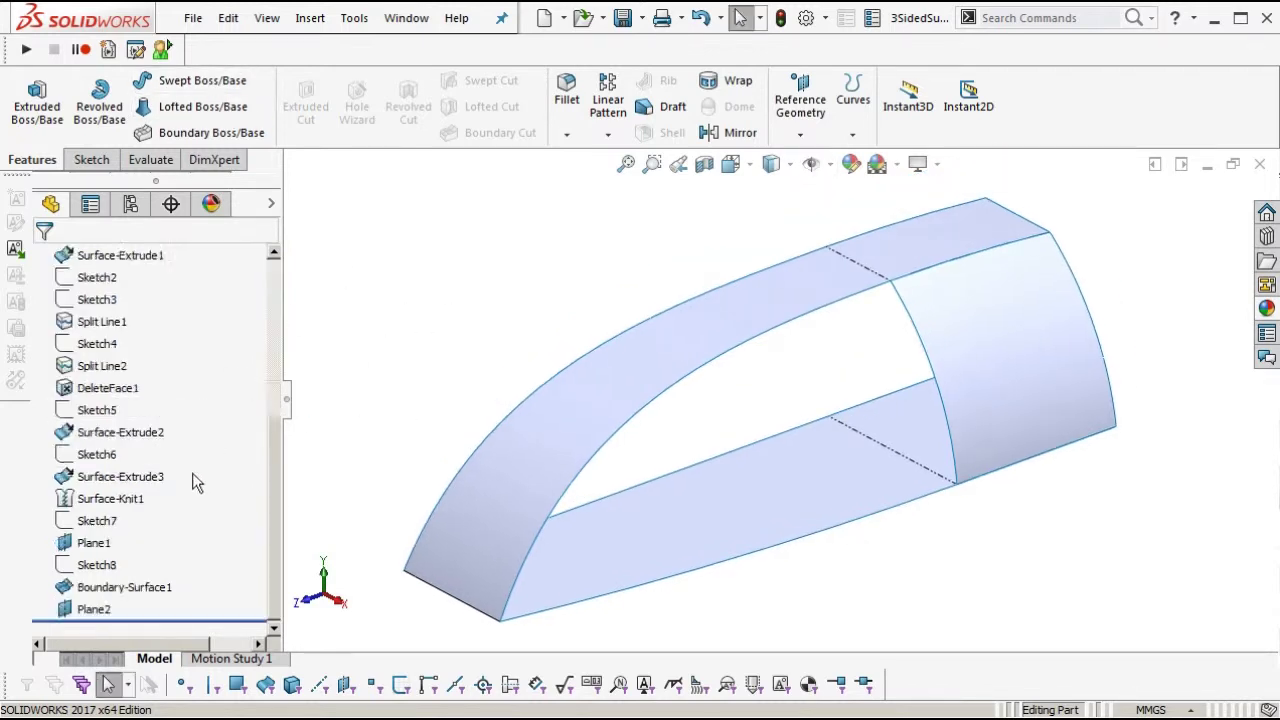
{"action": "left_click", "coordinate": [92, 610]}
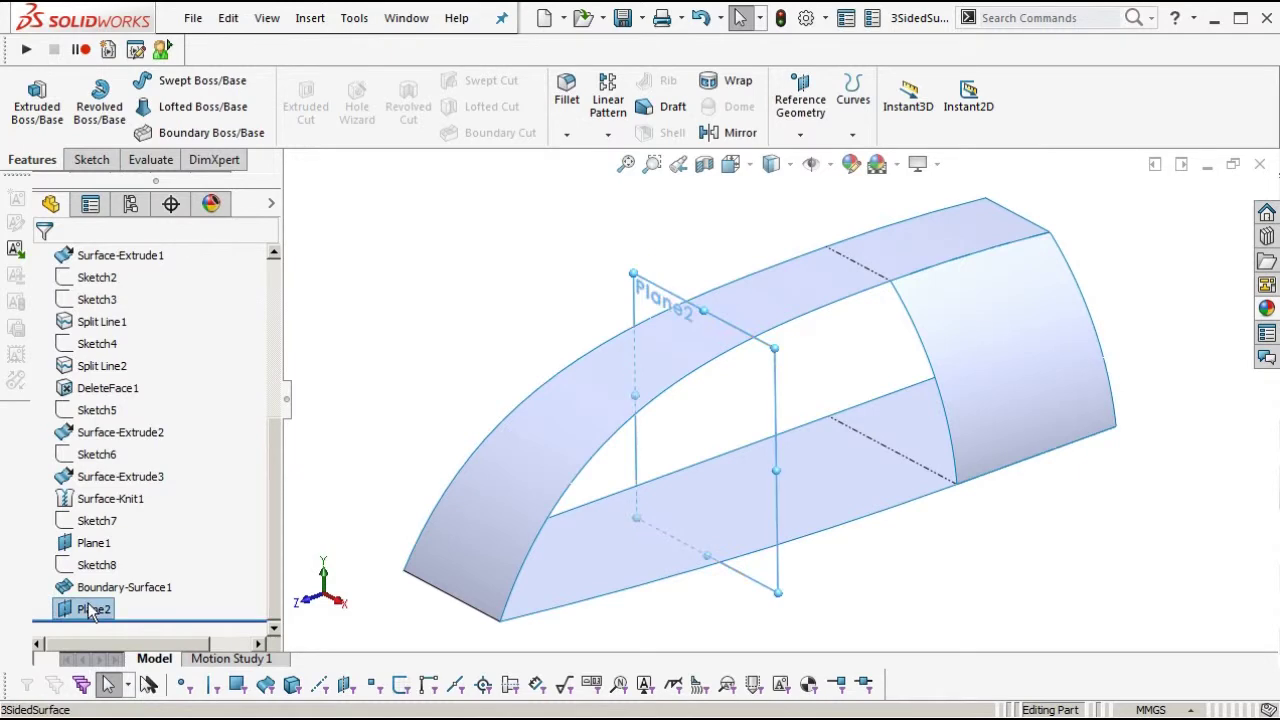
{"action": "left_click", "coordinate": [106, 583]}
{"action": "middle_click_drag", "start_coordinate": [760, 446], "coordinate": [777, 390]}
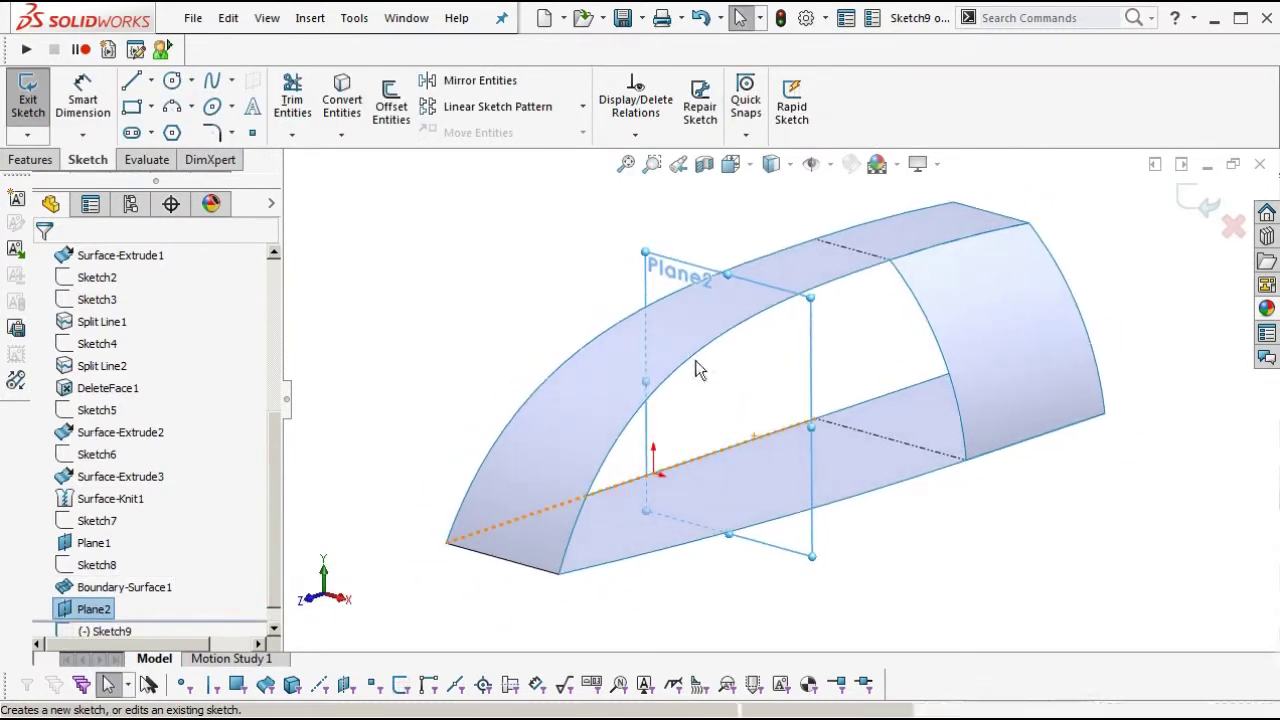
{"action": "left_click", "coordinate": [180, 107]}
{"action": "left_click", "coordinate": [721, 332]}
{"action": "left_click", "coordinate": [769, 523]}
{"action": "left_click", "coordinate": [767, 490]}
{"action": "key", "text": "Escape"}
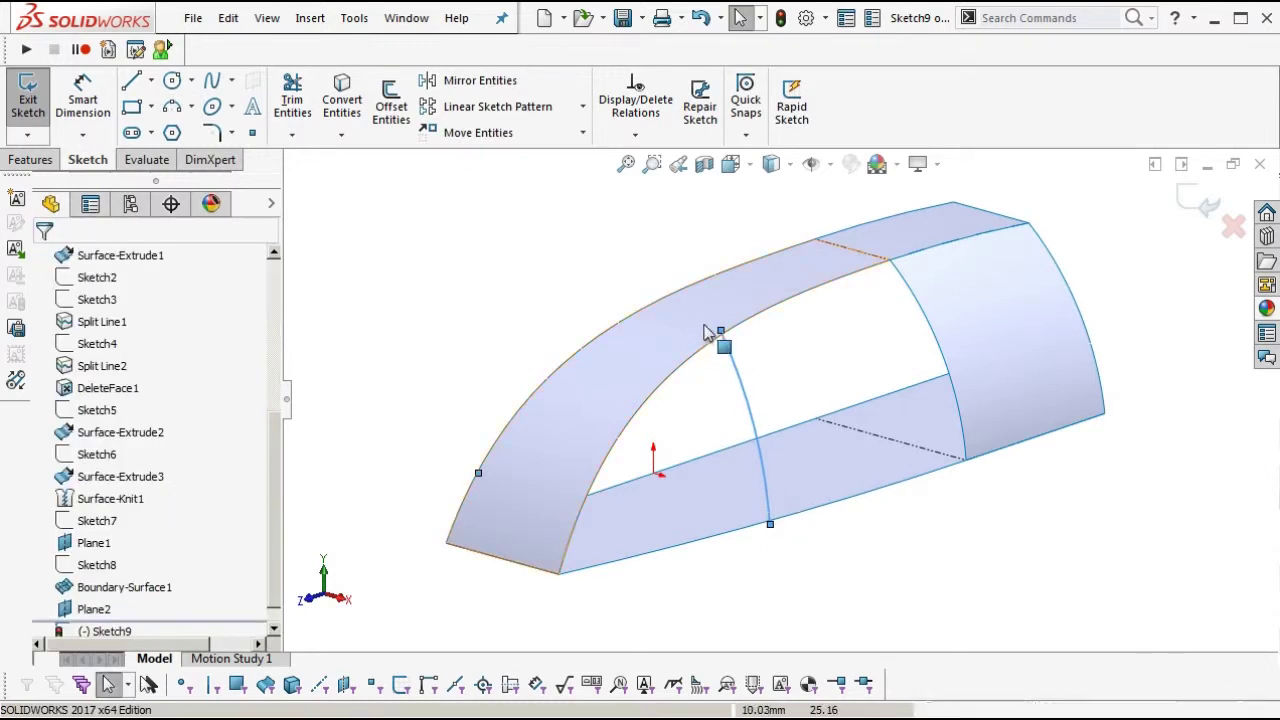
Add Pierce relations tying the arc's upper endpoint to the upper edge and its lower endpoint to the lower edge.
{"action": "left_click", "coordinate": [740, 326]}
{"action": "left_click", "coordinate": [722, 331], "text": "ctrl"}
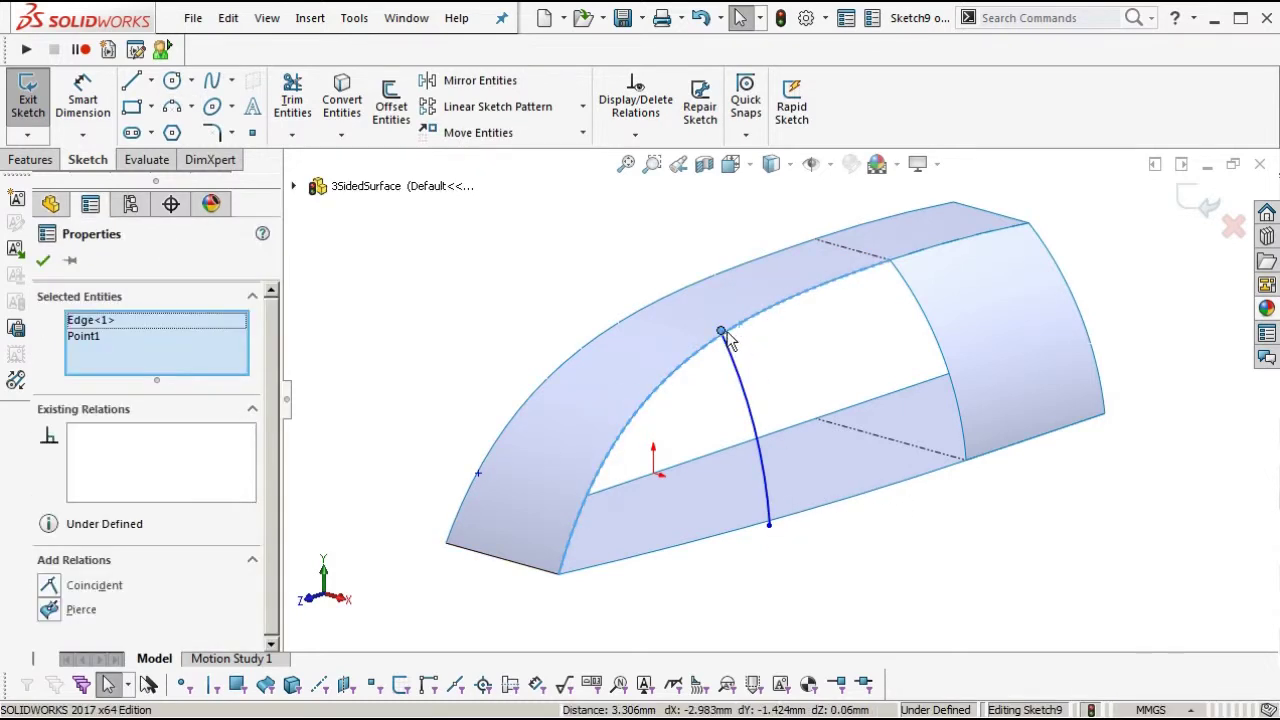
{"action": "left_click", "coordinate": [811, 254]}
{"action": "left_click", "coordinate": [784, 521]}
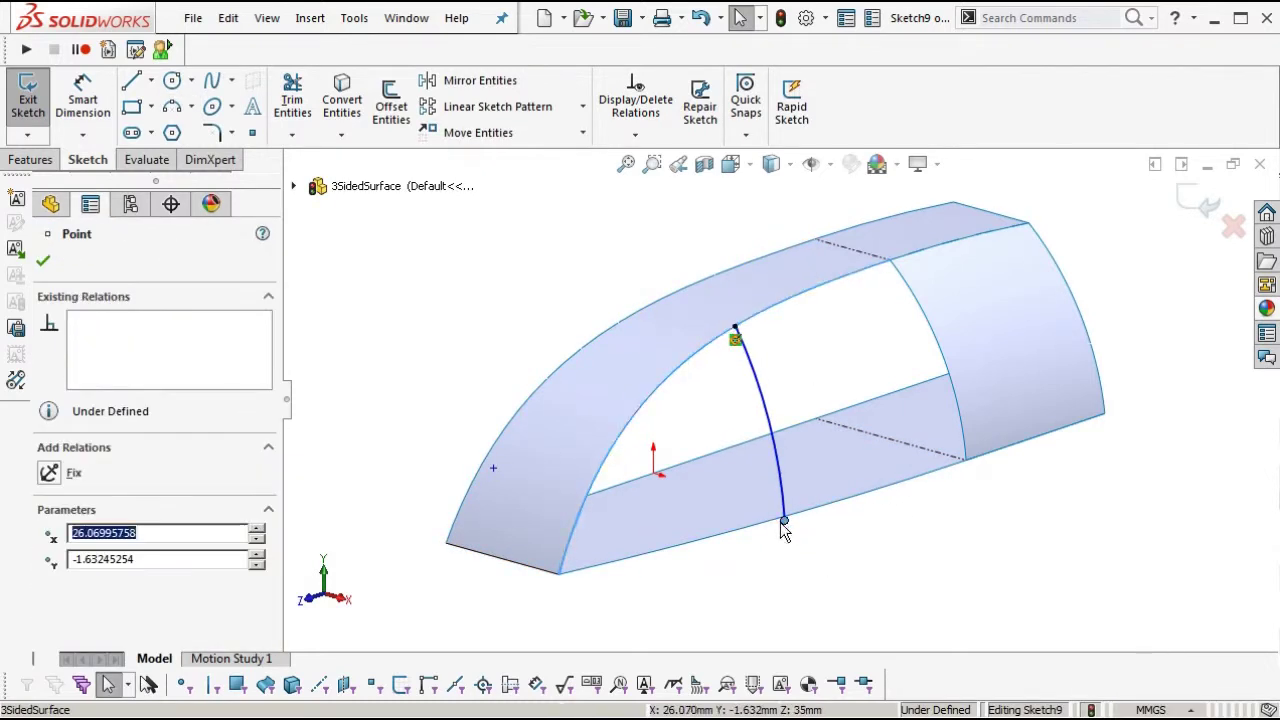
{"action": "left_click", "coordinate": [766, 524], "text": "ctrl"}
{"action": "left_click", "coordinate": [81, 633]}
Dimension the cross-section arc's radius as 40 mm and finish its sketch.
{"action": "left_click", "coordinate": [83, 97]}
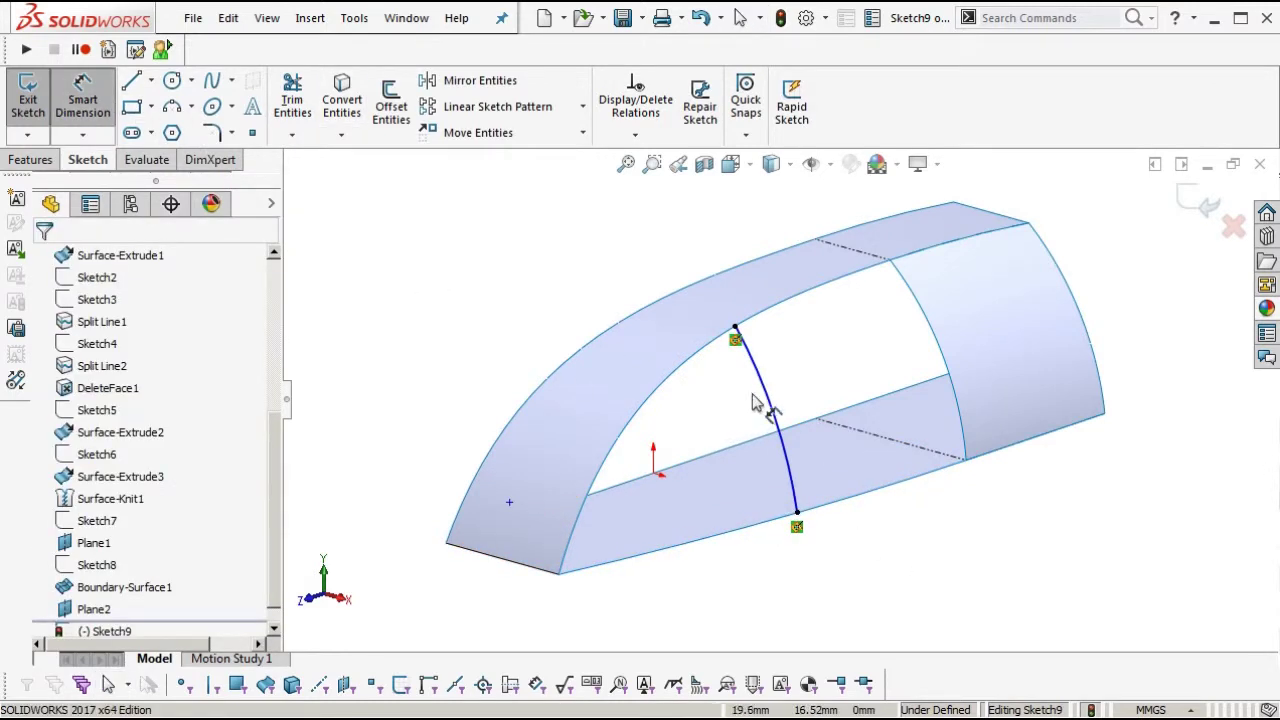
{"action": "left_click", "coordinate": [771, 394]}
{"action": "left_click", "coordinate": [780, 372]}
{"action": "type", "text": "4"}
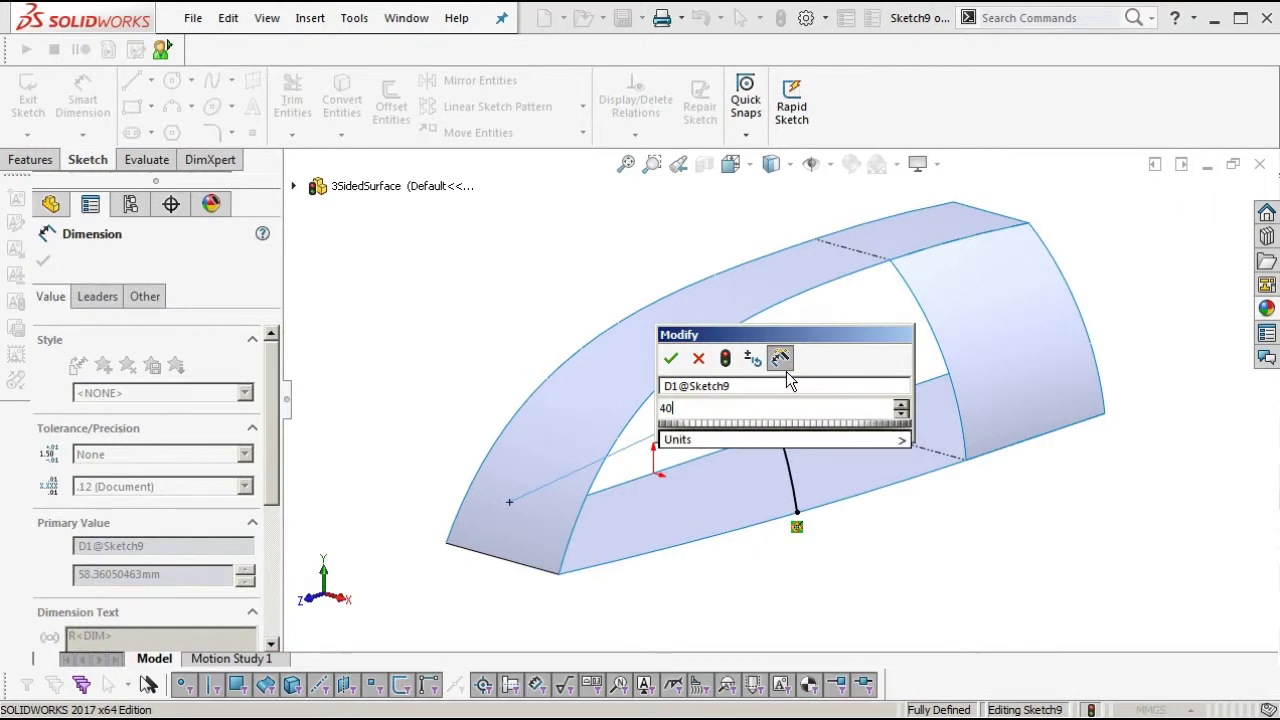
{"action": "type", "text": "0"}
{"action": "key", "text": "Return"}
{"action": "left_click", "coordinate": [1194, 201]}
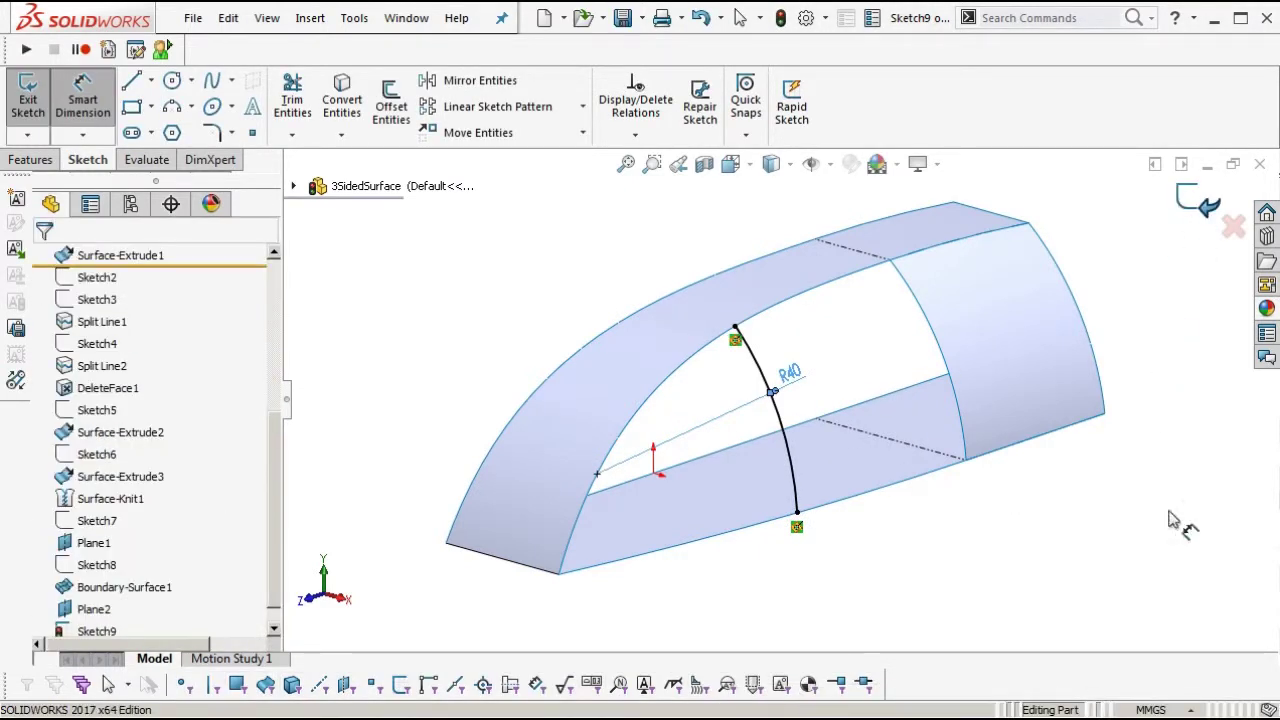
Change the radius dimension of the cross-section arc to 50 mm.
{"action": "left_click", "coordinate": [992, 354]}
{"action": "middle_click_drag", "start_coordinate": [991, 371], "coordinate": [995, 333]}
{"action": "scroll", "coordinate": [229, 591], "scroll_direction": "down", "scroll_amount": 1}
{"action": "left_click", "coordinate": [95, 609]}
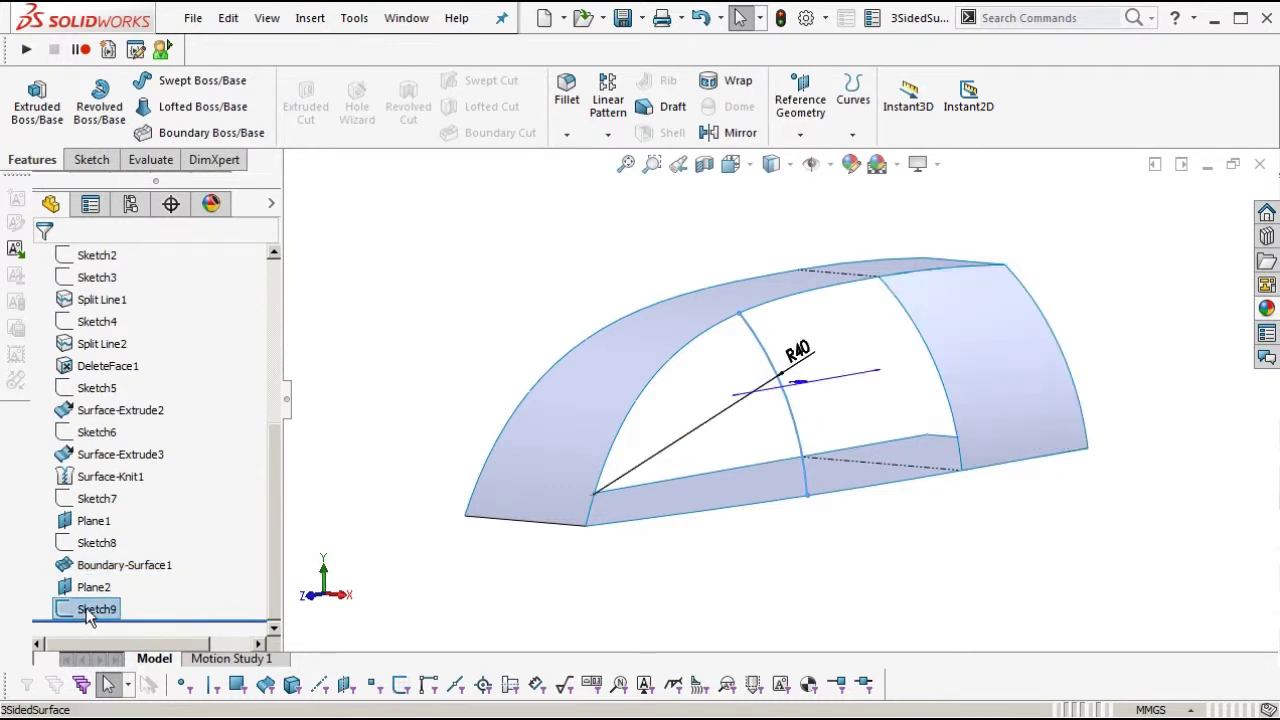
{"action": "double_click", "coordinate": [796, 350]}
{"action": "type", "text": "50"}
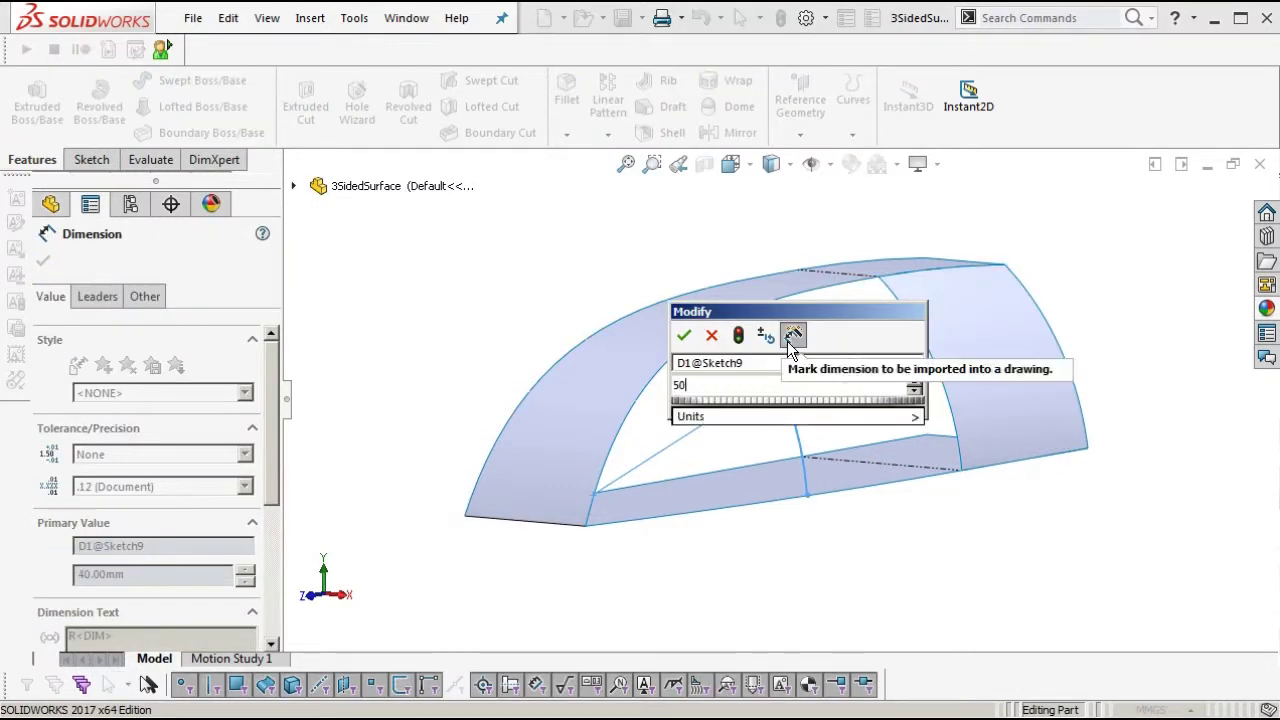
{"action": "key", "text": "Return"}
{"action": "mouse_move", "coordinate": [818, 388]}
{"action": "middle_mouse_down"}
{"action": "mouse_move", "coordinate": [868, 356]}
{"action": "mouse_move", "coordinate": [873, 366]}
{"action": "mouse_move", "coordinate": [810, 406]}
{"action": "mouse_move", "coordinate": [809, 390]}
{"action": "middle_mouse_up"}
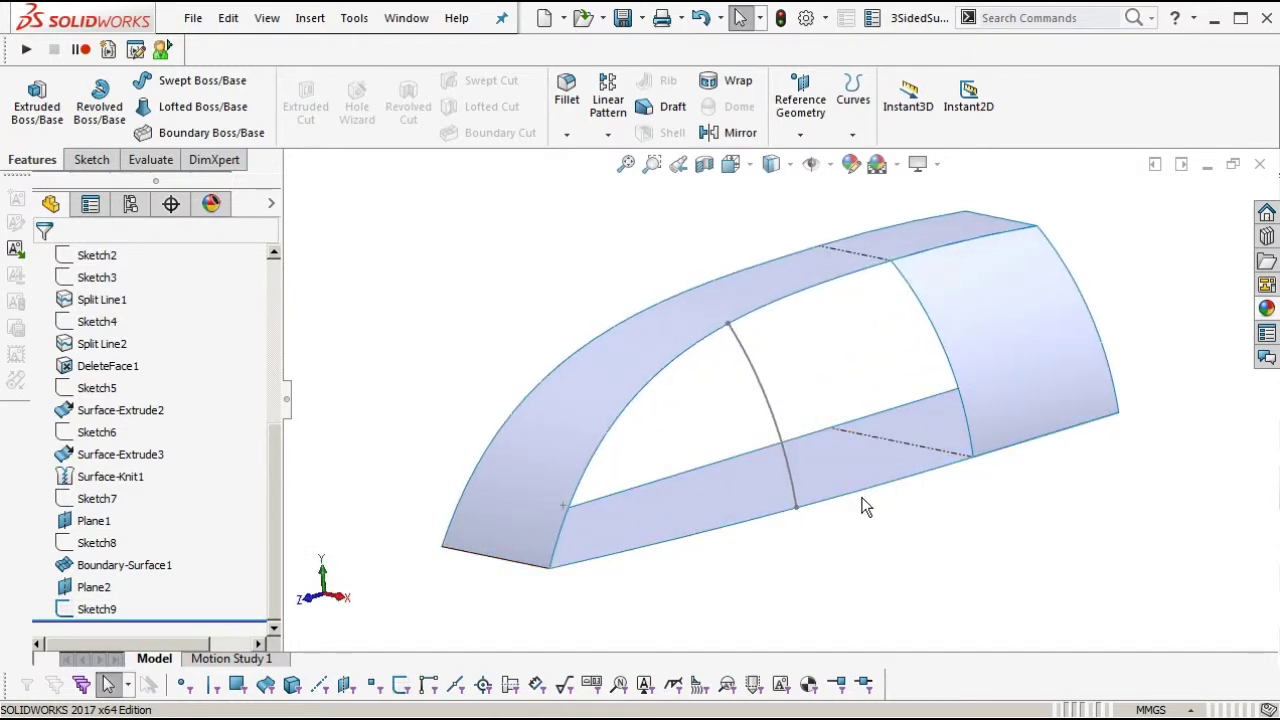
Start a surface loft using the opening's rear curved edge and the cross-section arc as profiles.
{"action": "left_click", "coordinate": [310, 18]}
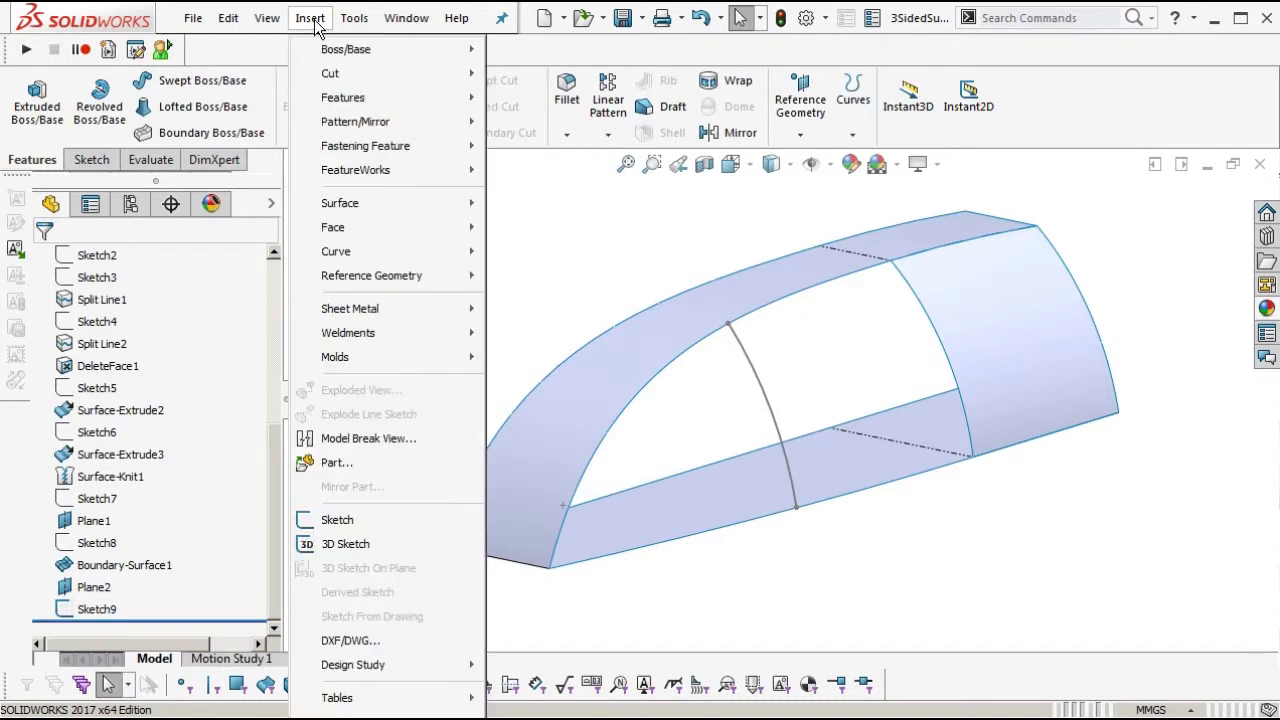
{"action": "mouse_move", "coordinate": [340, 203]}
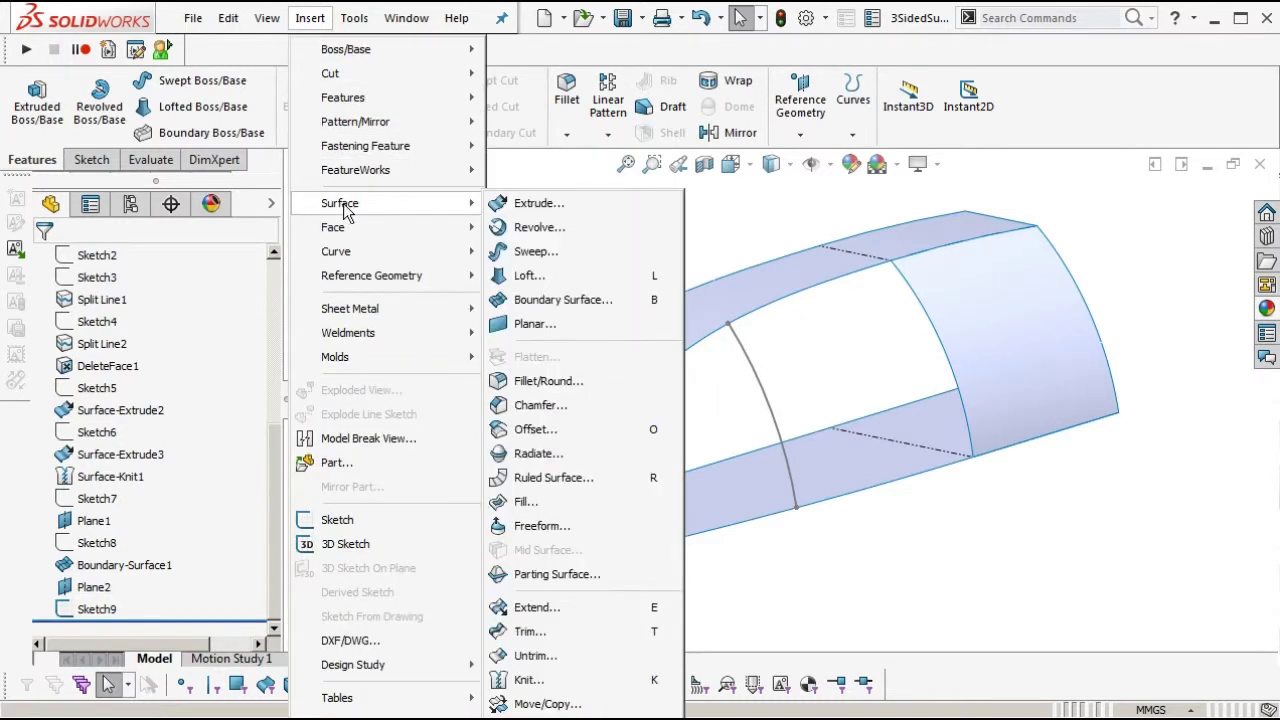
{"action": "left_click", "coordinate": [537, 278]}
{"action": "left_click", "coordinate": [908, 287]}
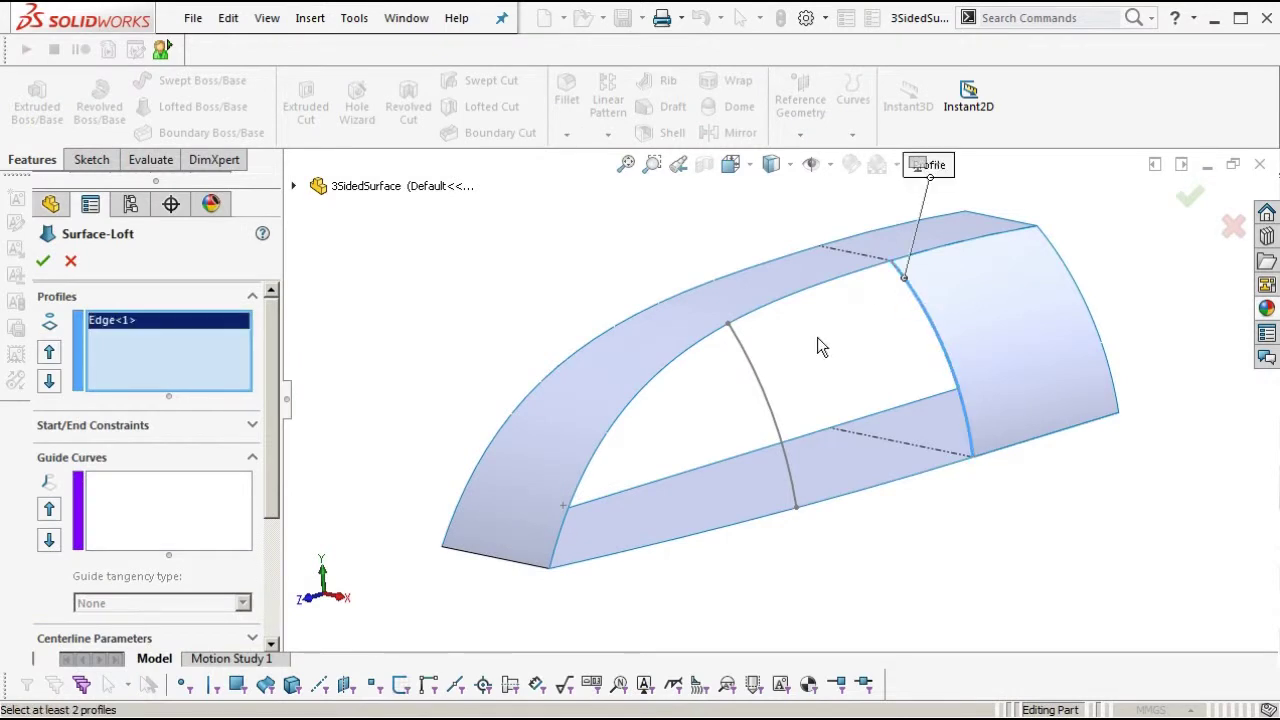
{"action": "left_click", "coordinate": [752, 350]}
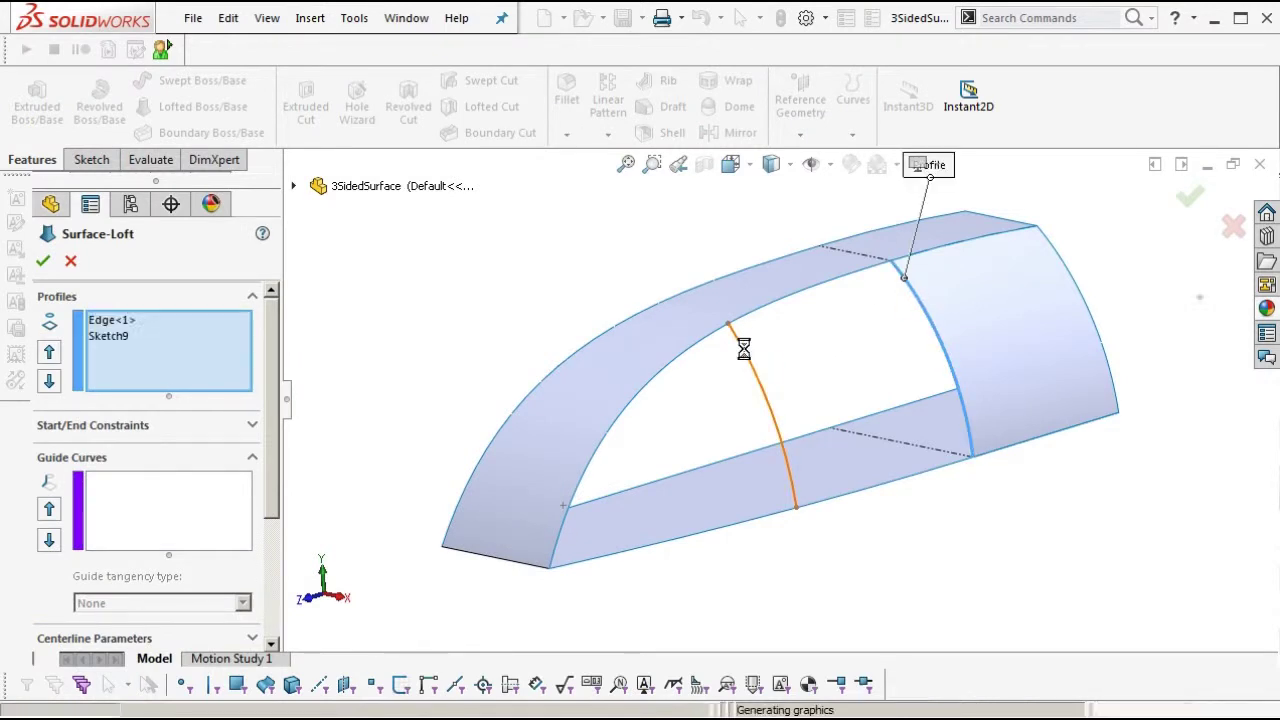
Add the opening's upper curved edge as the loft's first guide curve, limited to the stretch between the two profiles.
{"action": "left_click", "coordinate": [160, 485]}
{"action": "right_click", "coordinate": [515, 272]}
{"action": "left_click", "coordinate": [575, 318]}
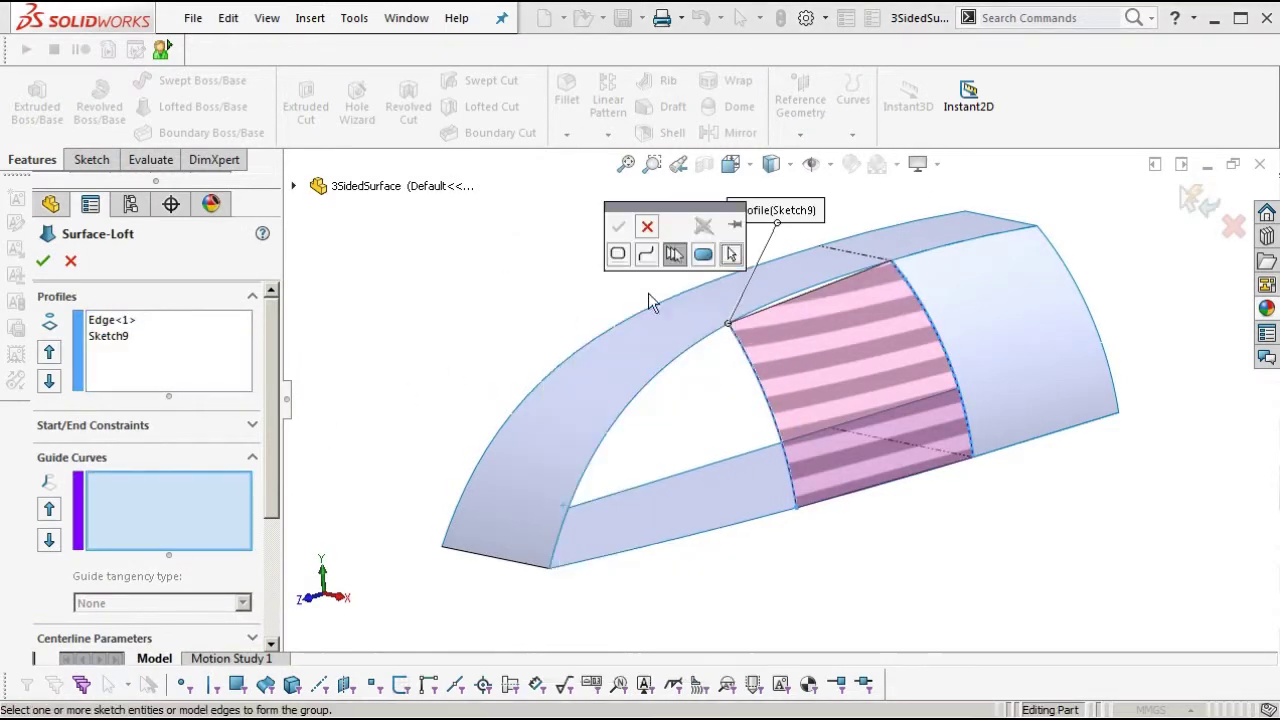
{"action": "left_click", "coordinate": [700, 360]}
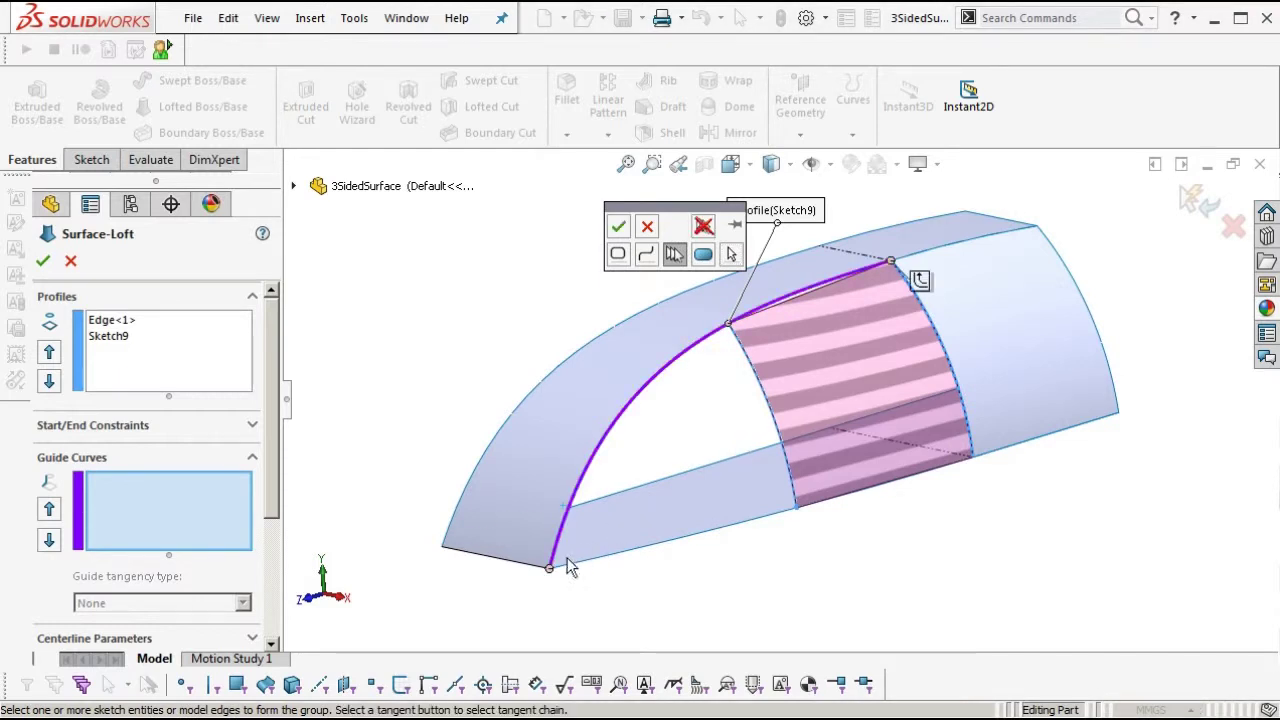
{"action": "mouse_move", "coordinate": [552, 569]}
{"action": "left_mouse_down"}
{"action": "mouse_move", "coordinate": [661, 386]}
{"action": "mouse_move", "coordinate": [719, 330]}
{"action": "left_mouse_up"}
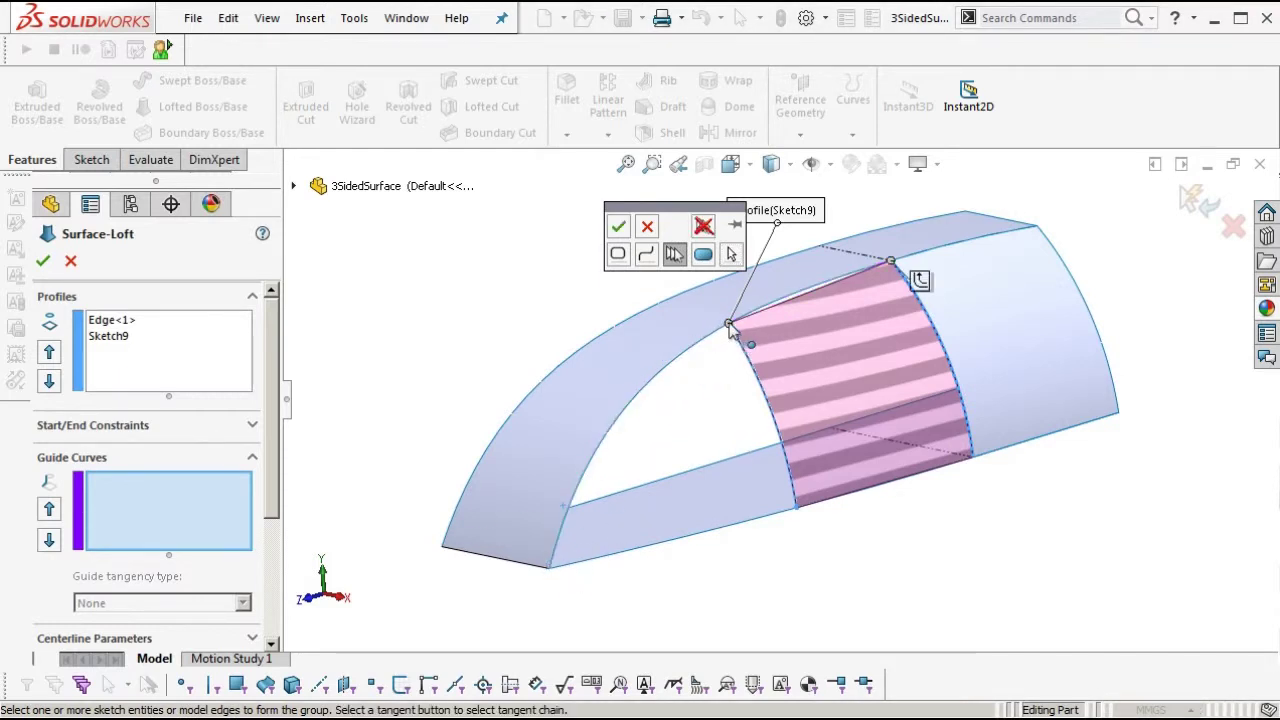
{"action": "left_click", "coordinate": [619, 226]}
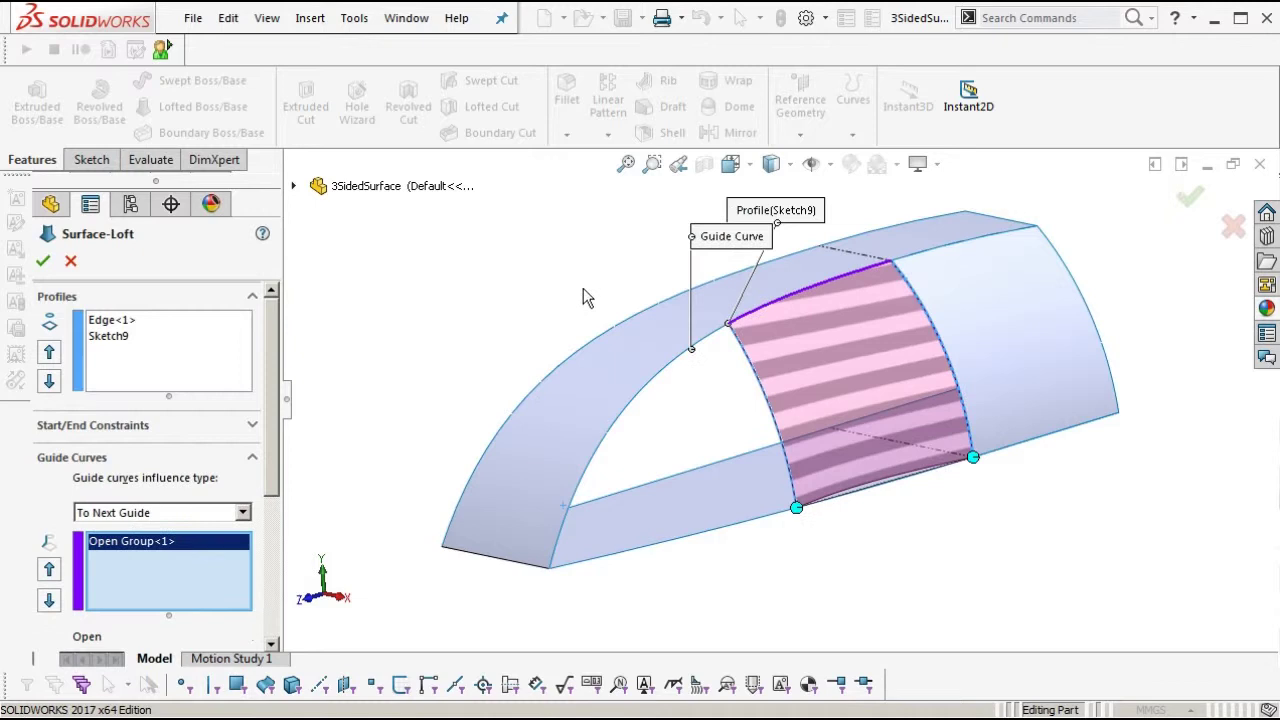
Add the opening's lower edge as the second guide curve, limited to the stretch between the two profiles.
{"action": "right_click", "coordinate": [444, 302]}
{"action": "left_click", "coordinate": [500, 354]}
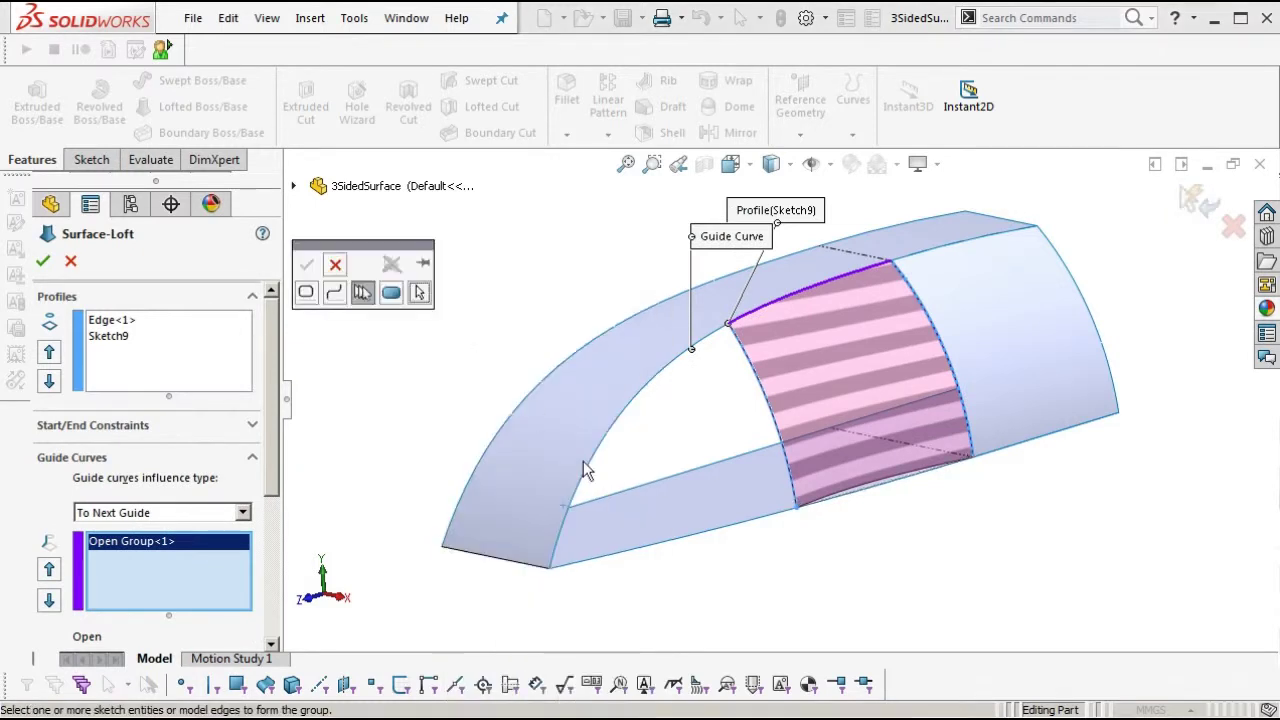
{"action": "left_click", "coordinate": [756, 516]}
{"action": "left_click_drag", "start_coordinate": [550, 570], "coordinate": [755, 555]}
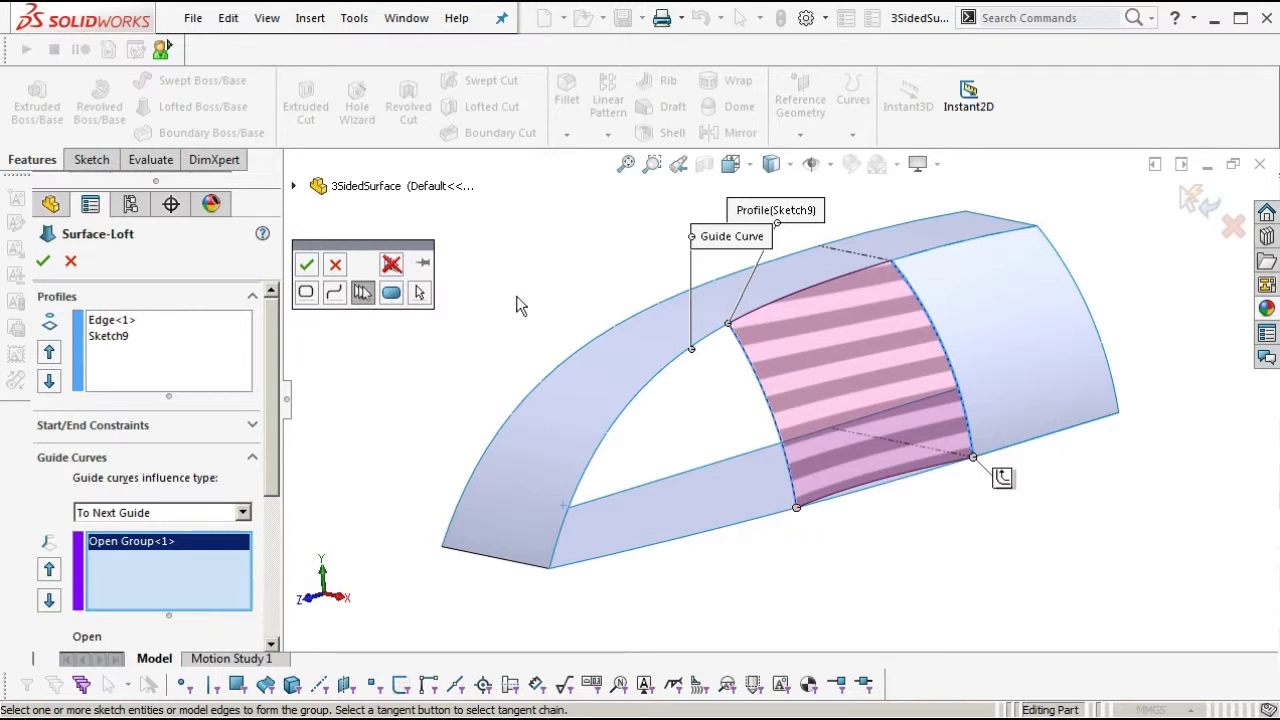
{"action": "left_click", "coordinate": [308, 266]}
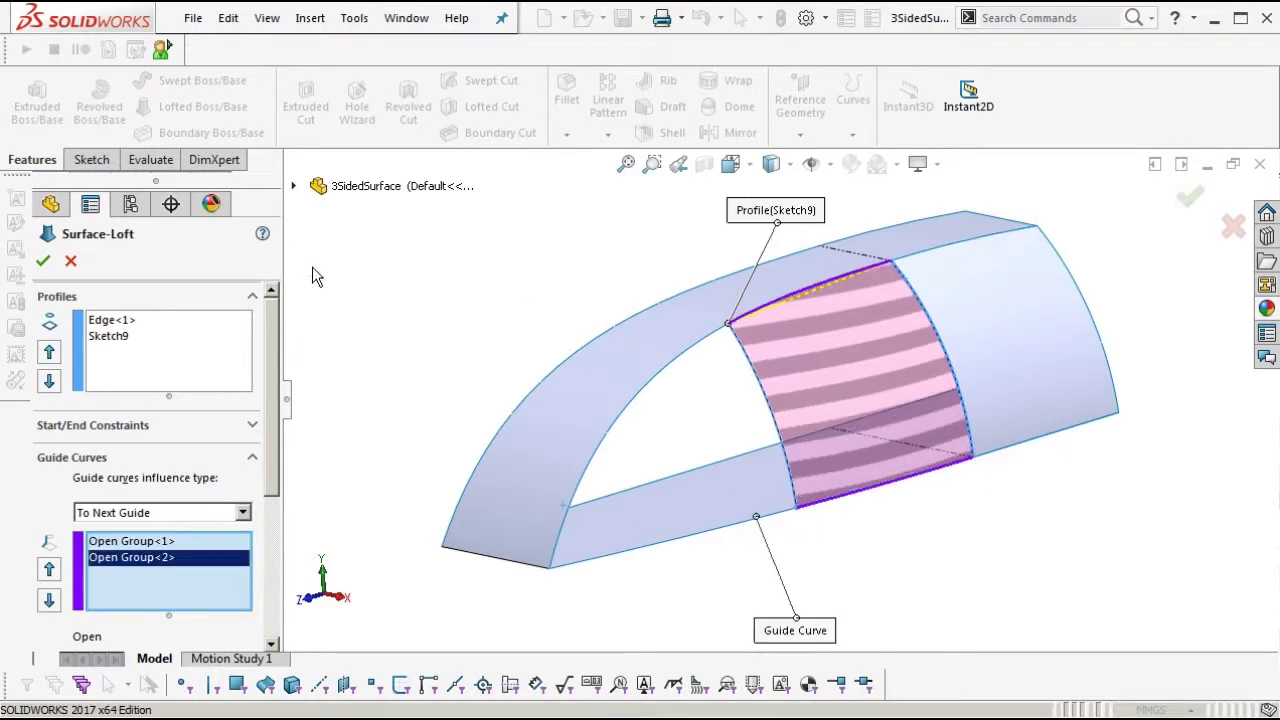
Set the loft's start constraint to Tangency To Face and create the lofted surface.
{"action": "left_click", "coordinate": [112, 321]}
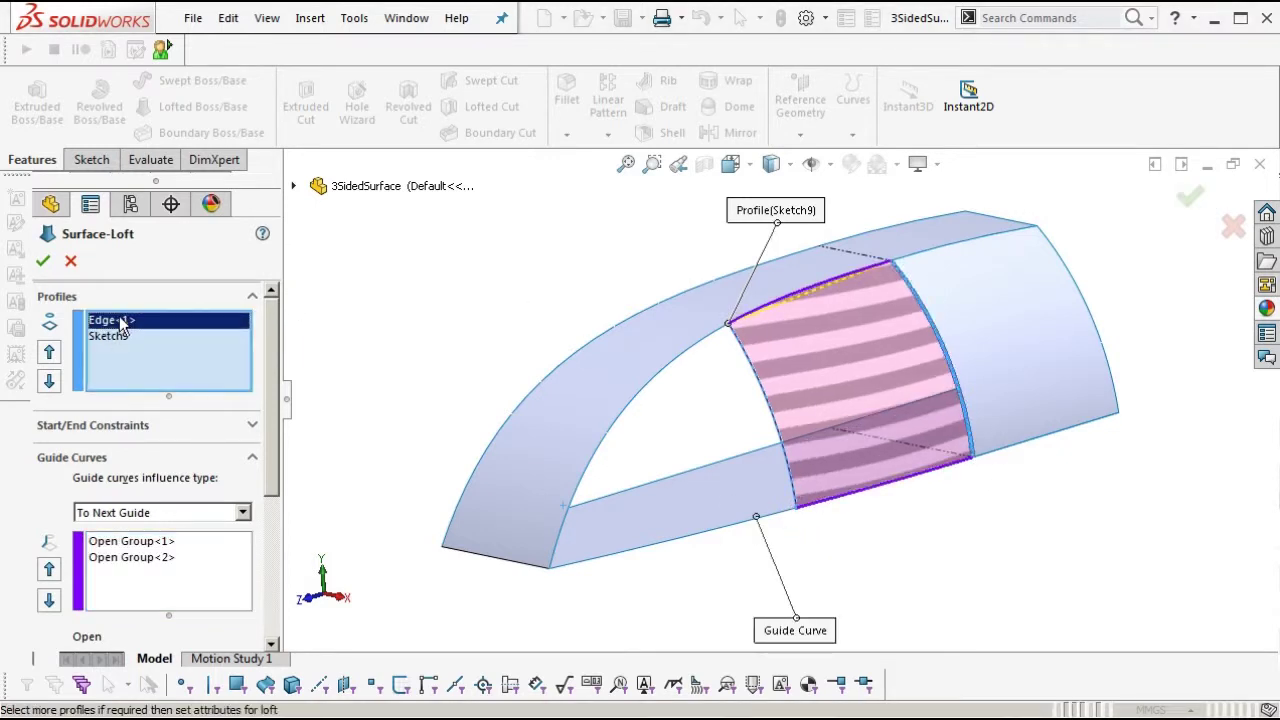
{"action": "left_click", "coordinate": [108, 428]}
{"action": "left_click", "coordinate": [110, 470]}
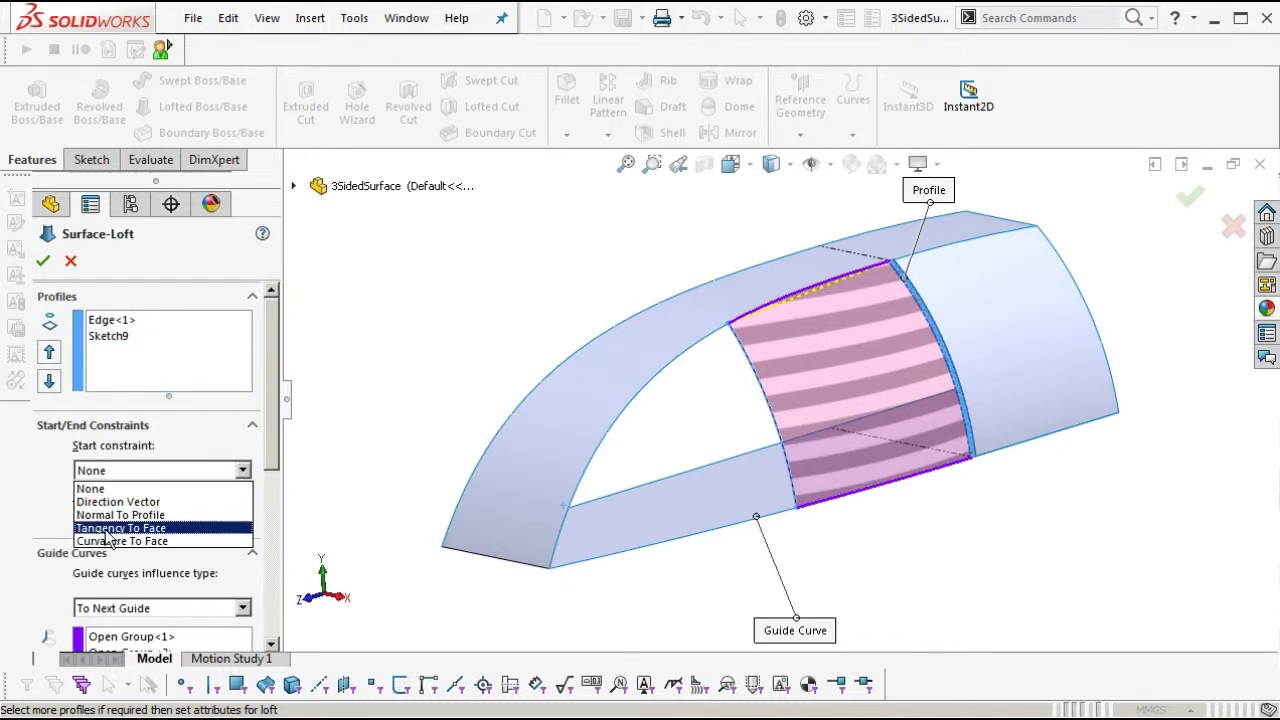
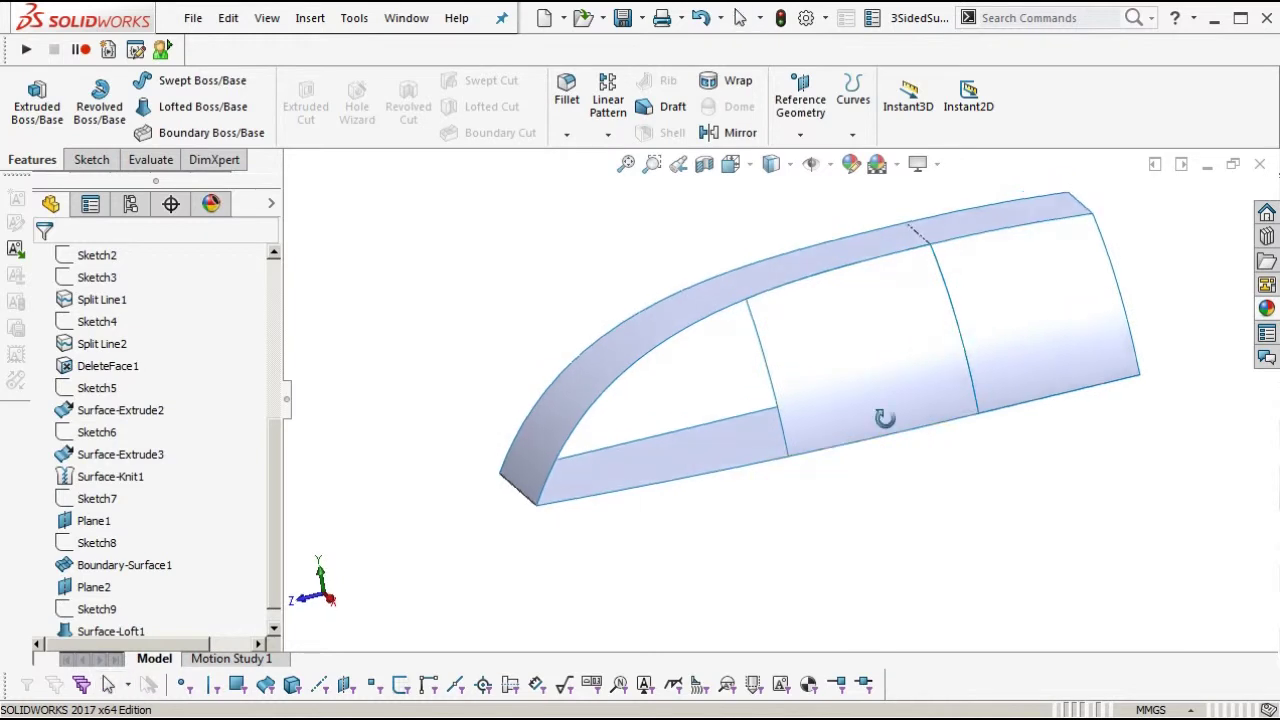
Start a new sketch on the Right Plane and face it in the Right view.
{"action": "scroll", "coordinate": [252, 397], "scroll_direction": "up", "scroll_amount": 5}
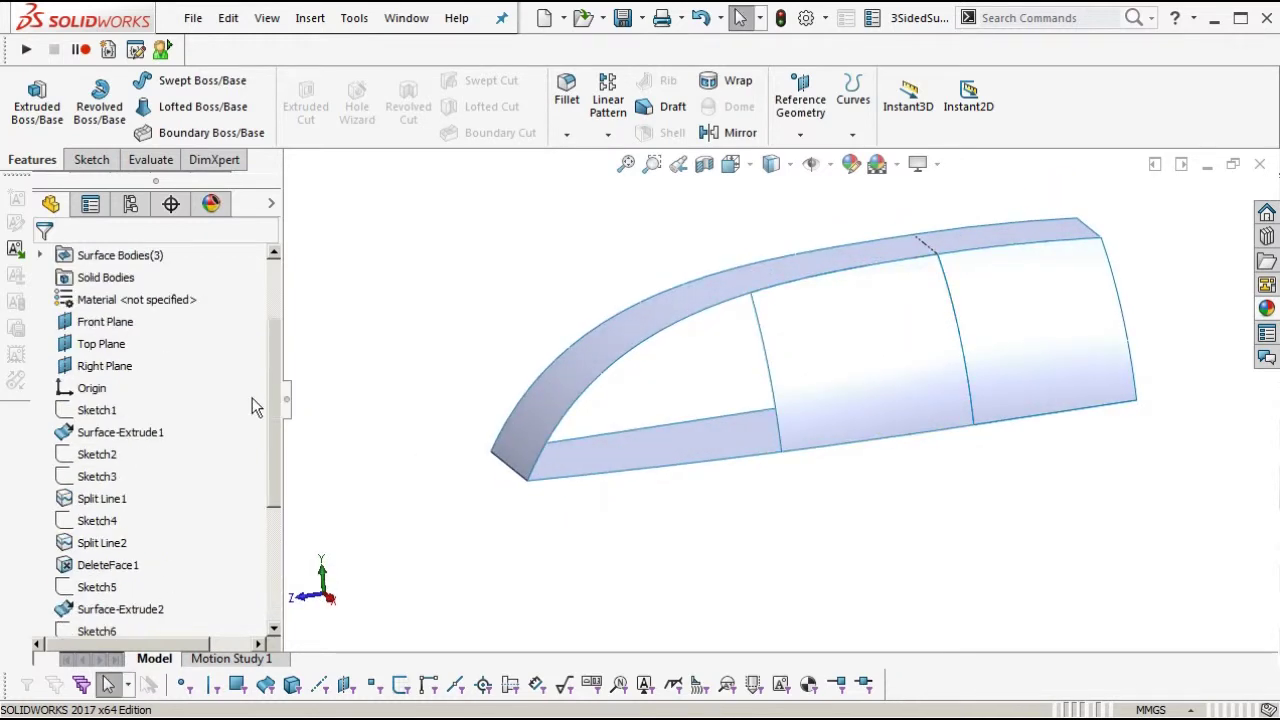
{"action": "left_click", "coordinate": [97, 477]}
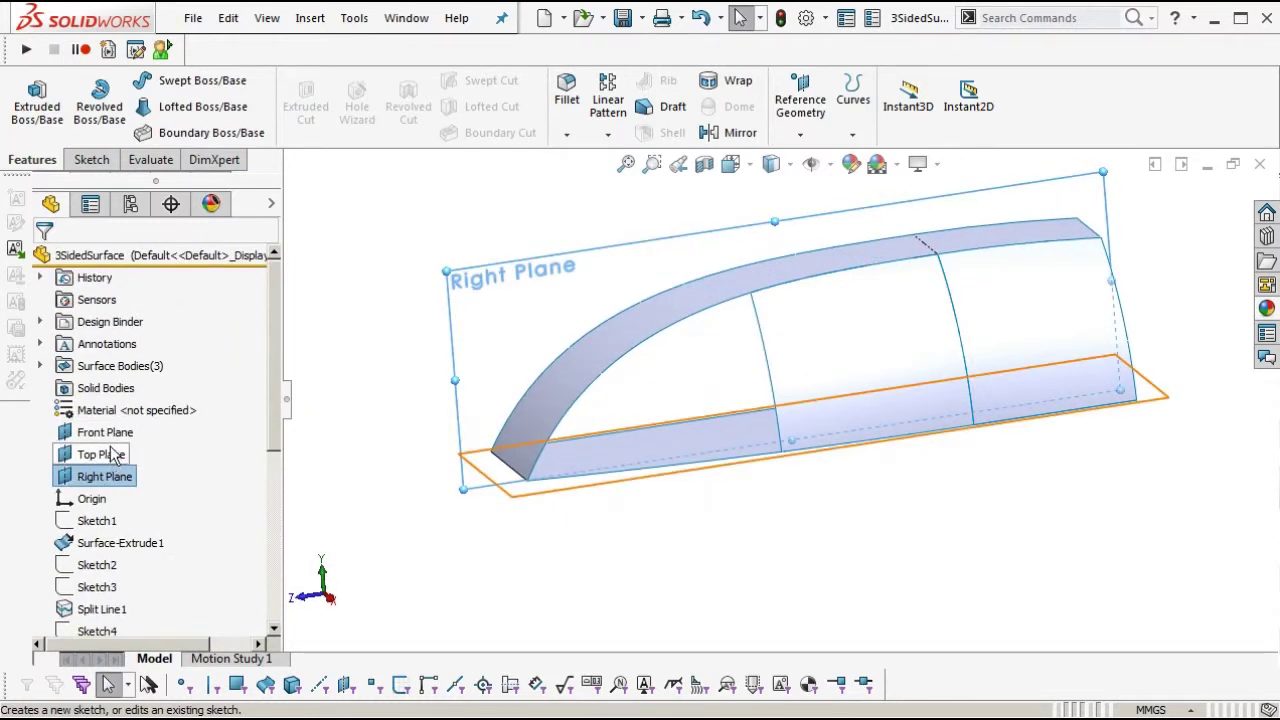
{"action": "left_click", "coordinate": [110, 447]}
{"action": "left_click", "coordinate": [1125, 495]}
{"action": "key", "text": "space"}
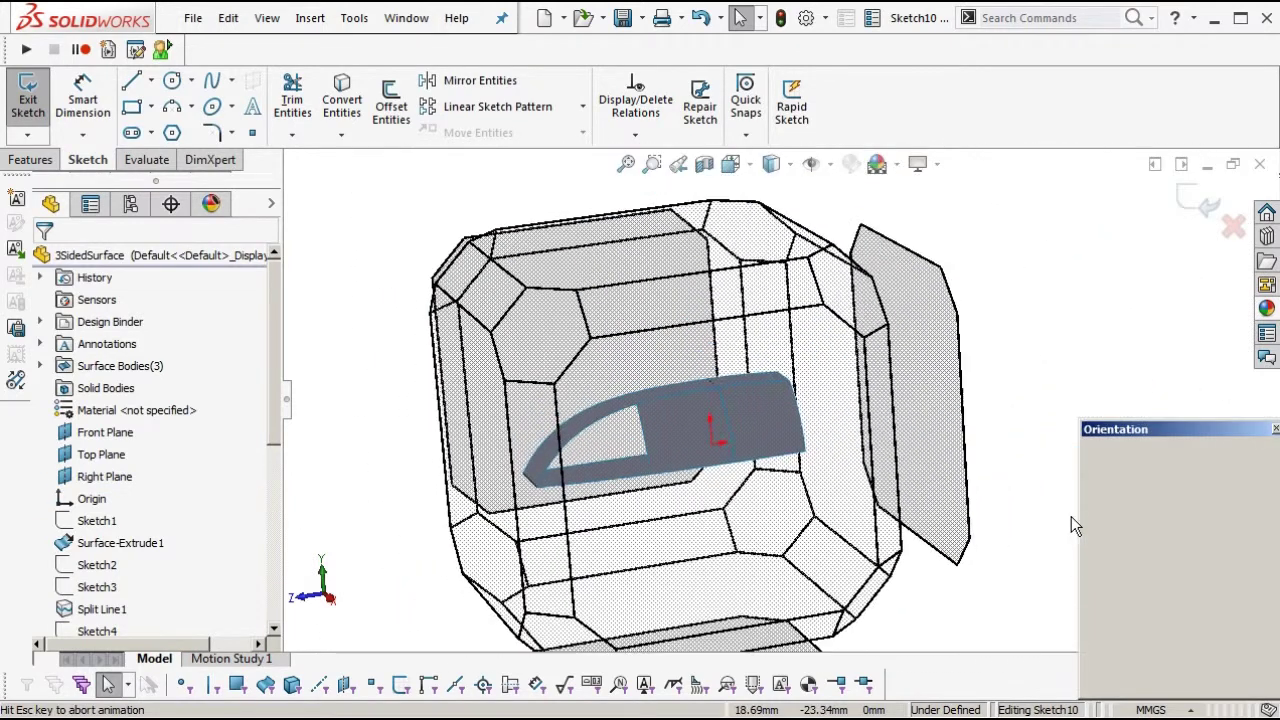
{"action": "left_click", "coordinate": [1151, 514]}
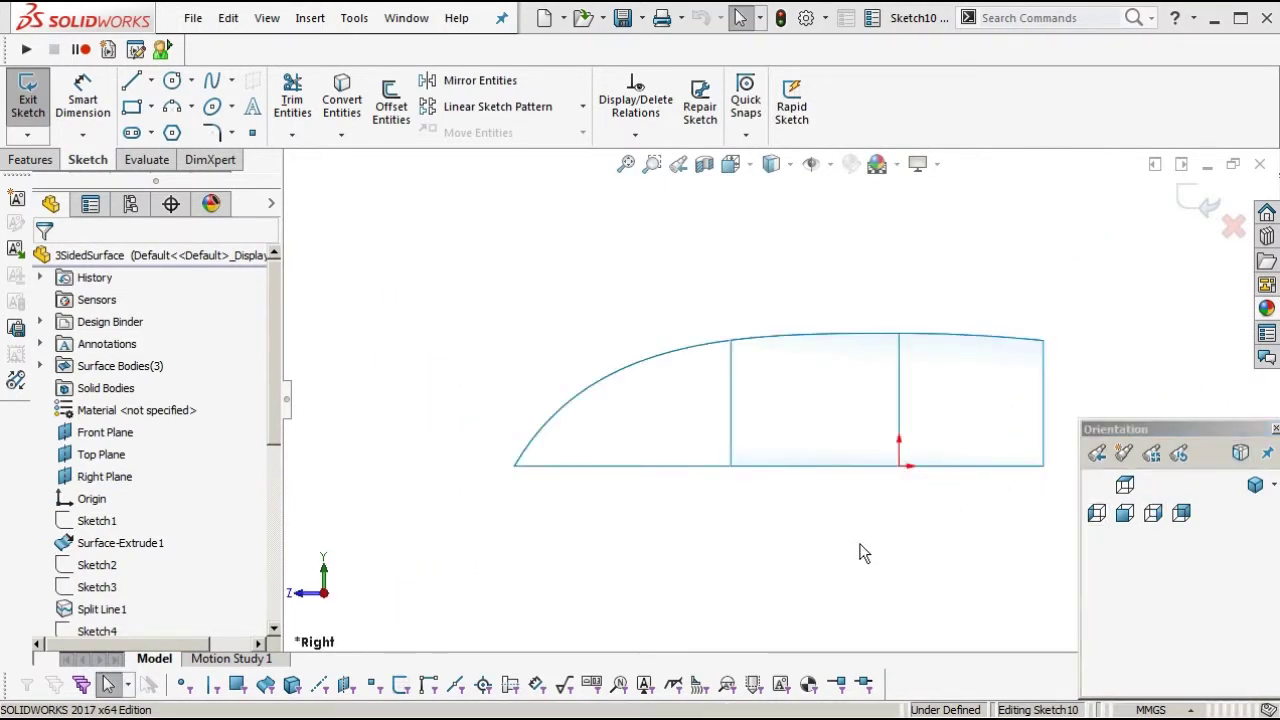
{"action": "left_click", "coordinate": [1272, 430]}
{"action": "scroll", "coordinate": [810, 440], "scroll_direction": "down", "scroll_amount": 2}
{"action": "middle_click_drag", "start_coordinate": [652, 439], "coordinate": [763, 445], "text": "ctrl"}
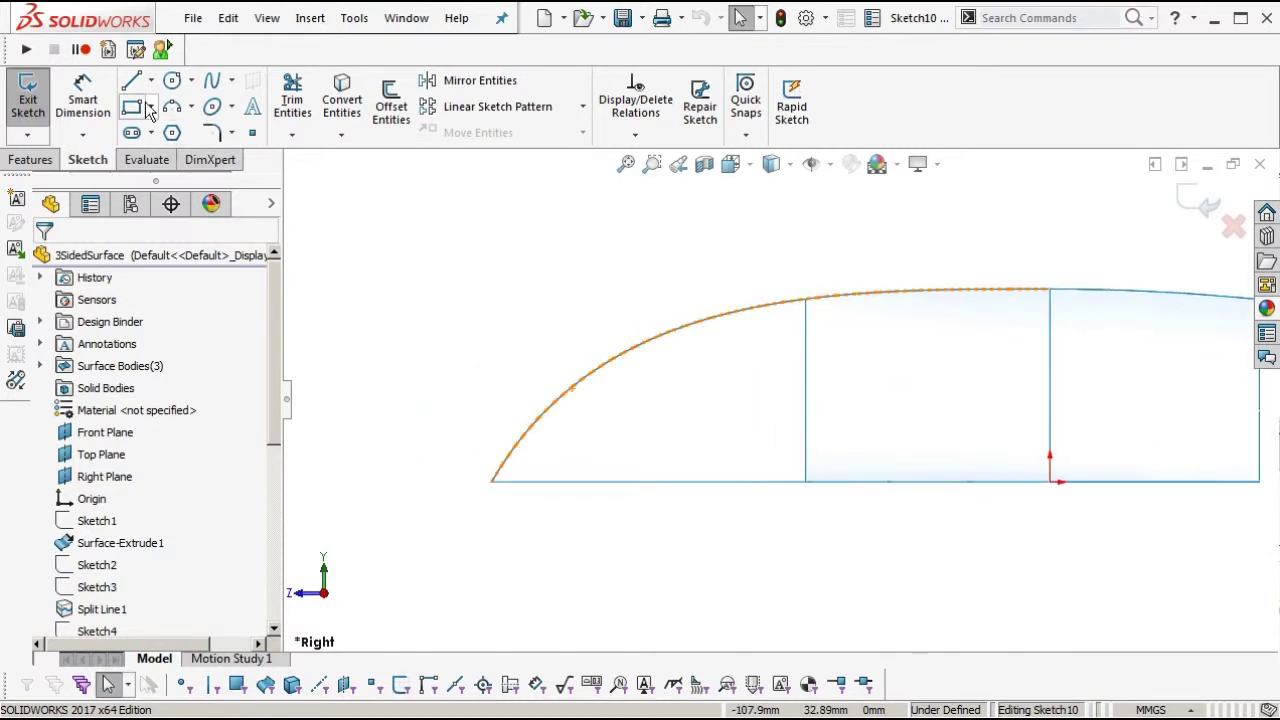
Sketch a slanted line from the upper end of the loft's front edge down into the lofted surface.
{"action": "left_click", "coordinate": [806, 300]}
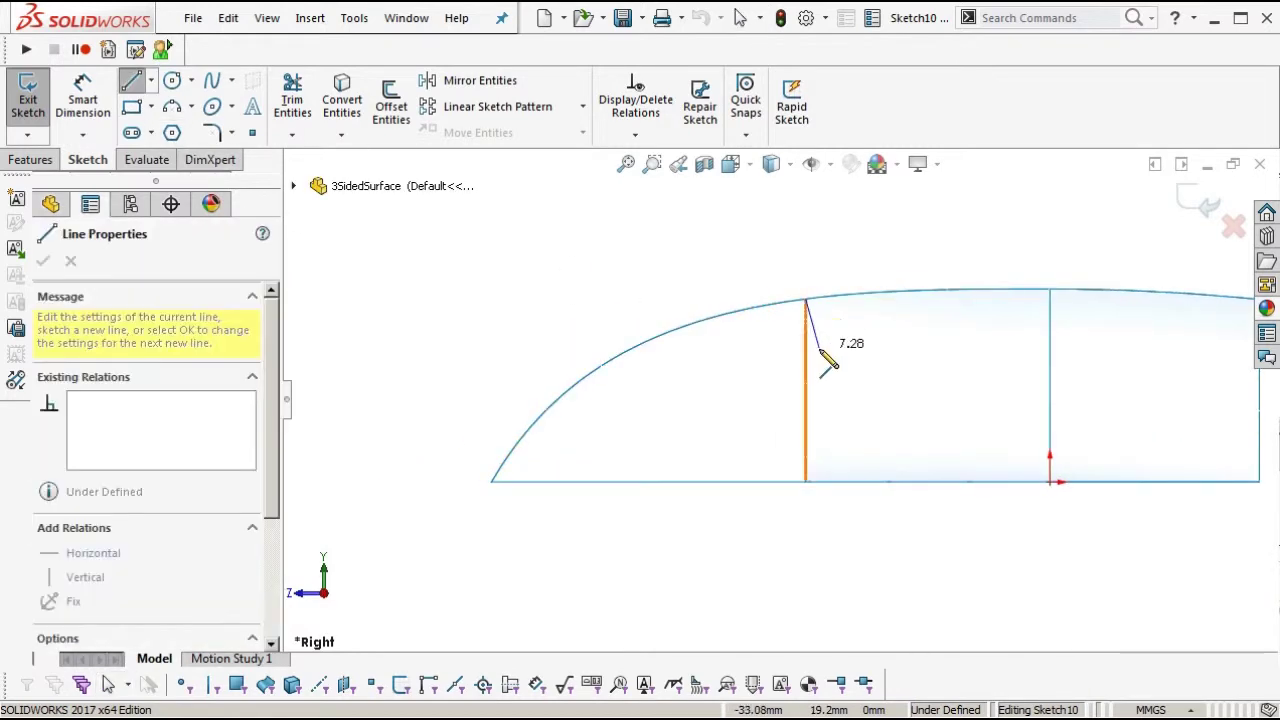
{"action": "left_click", "coordinate": [858, 410]}
{"action": "right_click", "coordinate": [858, 411]}
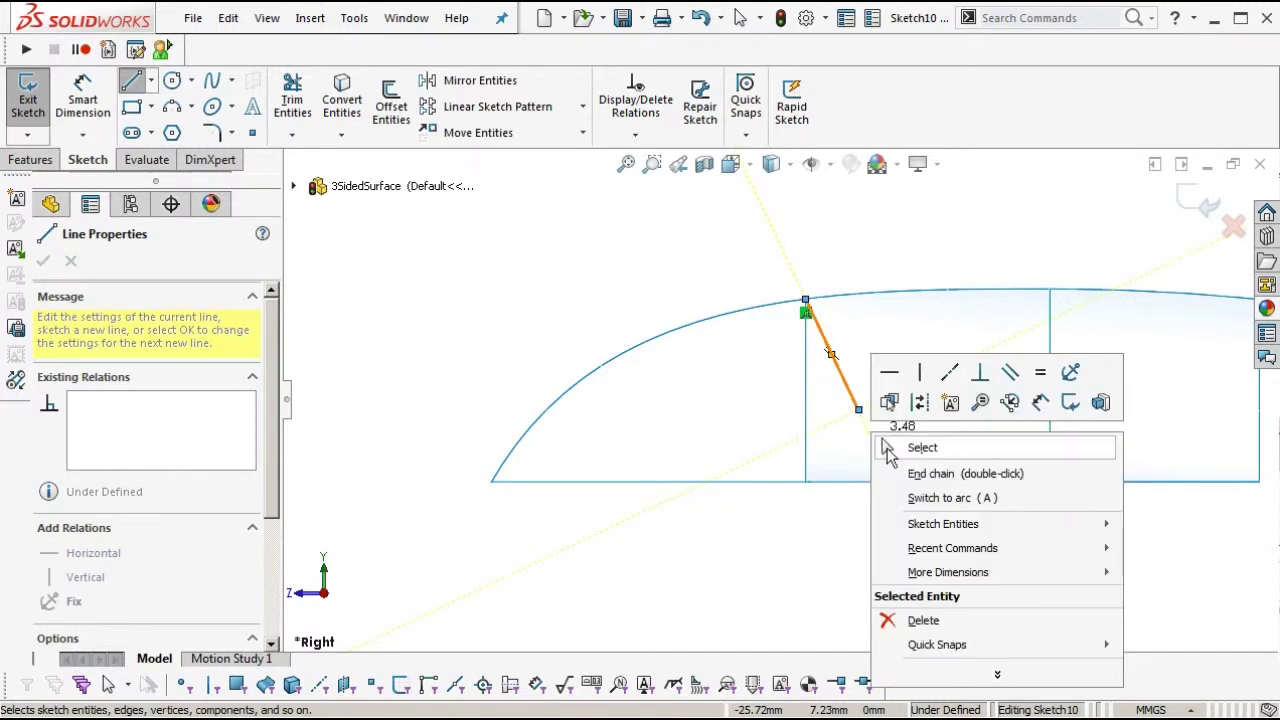
{"action": "left_click", "coordinate": [890, 446]}
Sketch a three-point arc from the slanted line's lower end to the lower end of the loft's front edge.
{"action": "left_click", "coordinate": [173, 108]}
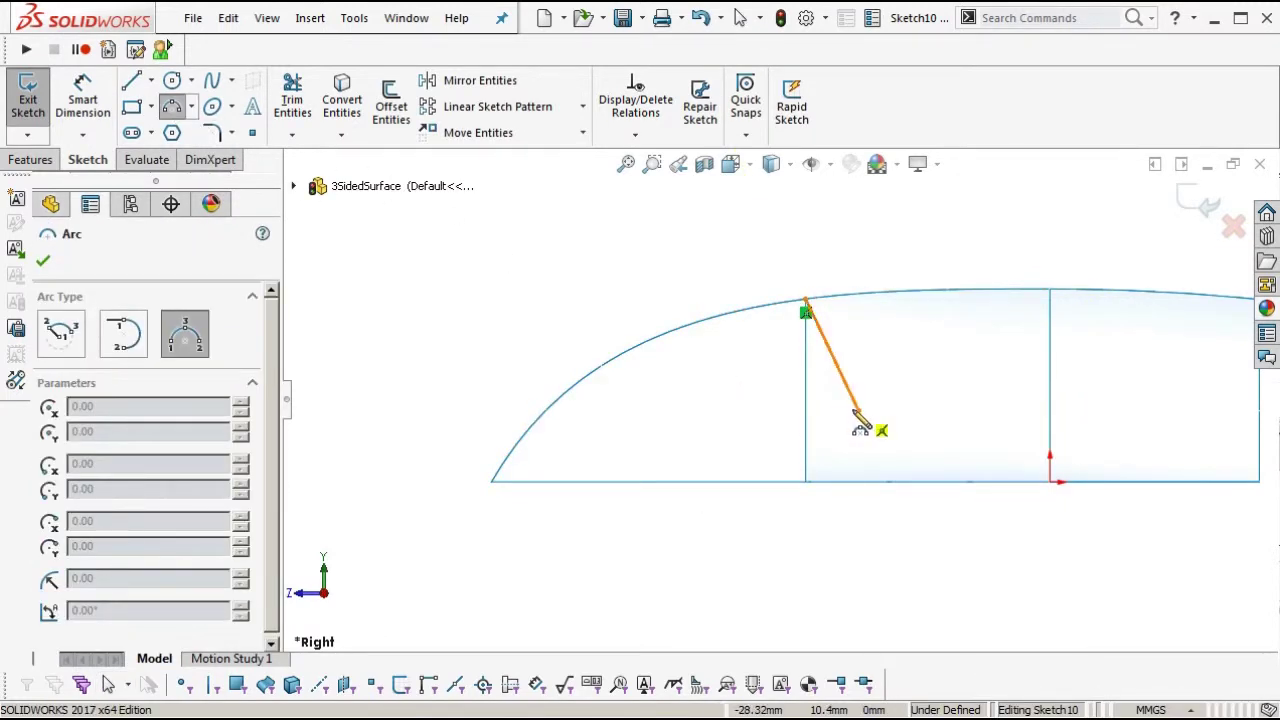
{"action": "left_click", "coordinate": [858, 410]}
{"action": "left_click", "coordinate": [806, 482]}
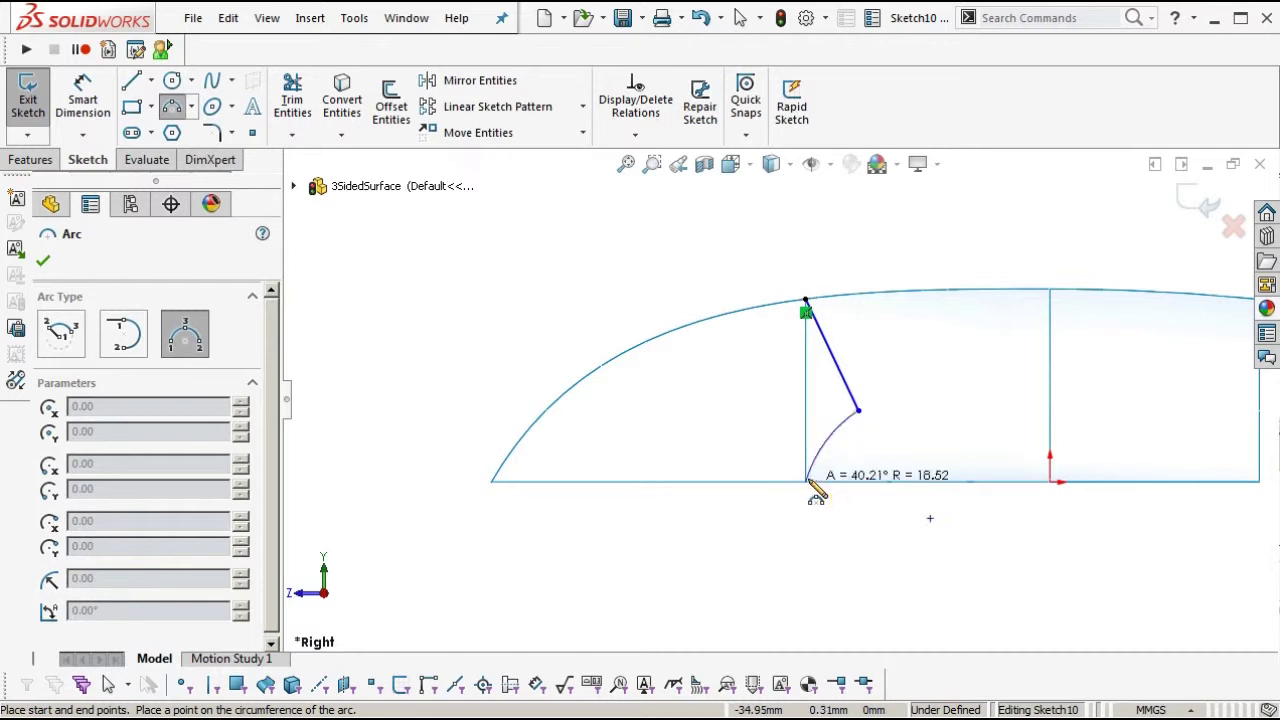
{"action": "left_click", "coordinate": [831, 434]}
{"action": "right_click", "coordinate": [837, 467]}
{"action": "left_click", "coordinate": [859, 508]}
{"action": "left_click", "coordinate": [907, 502]}
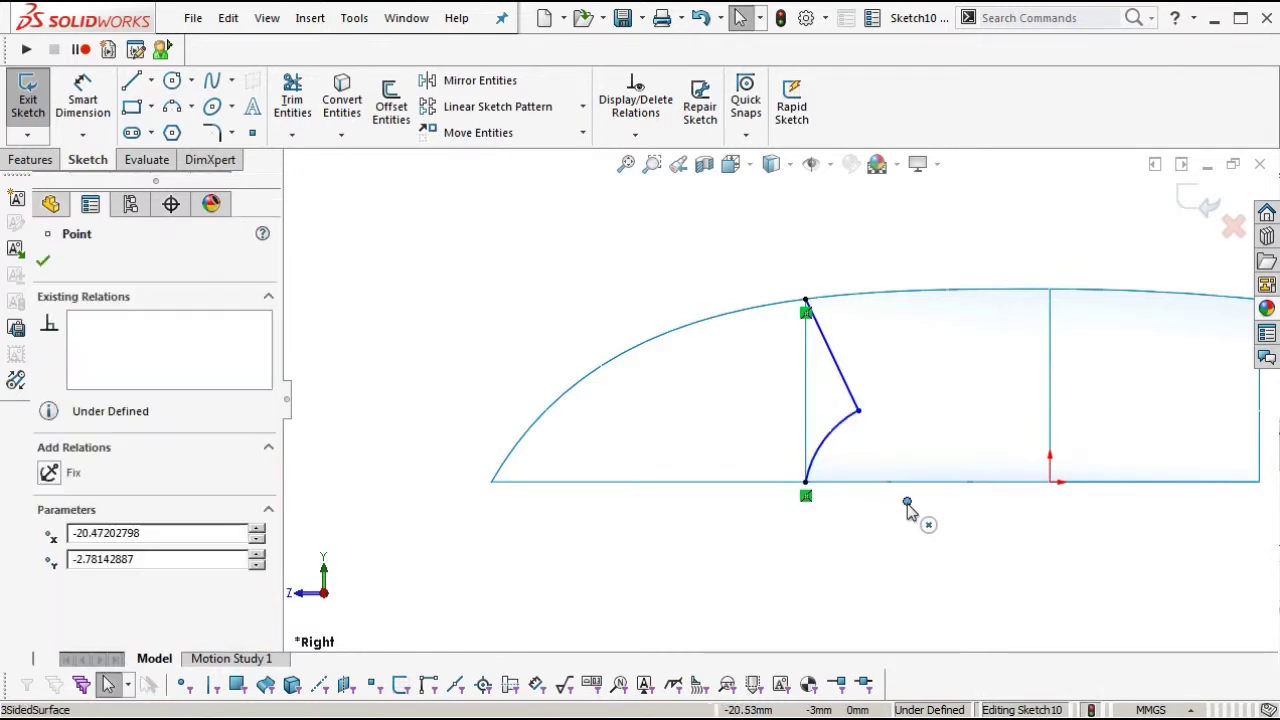
{"action": "left_click", "coordinate": [592, 495], "text": "ctrl"}
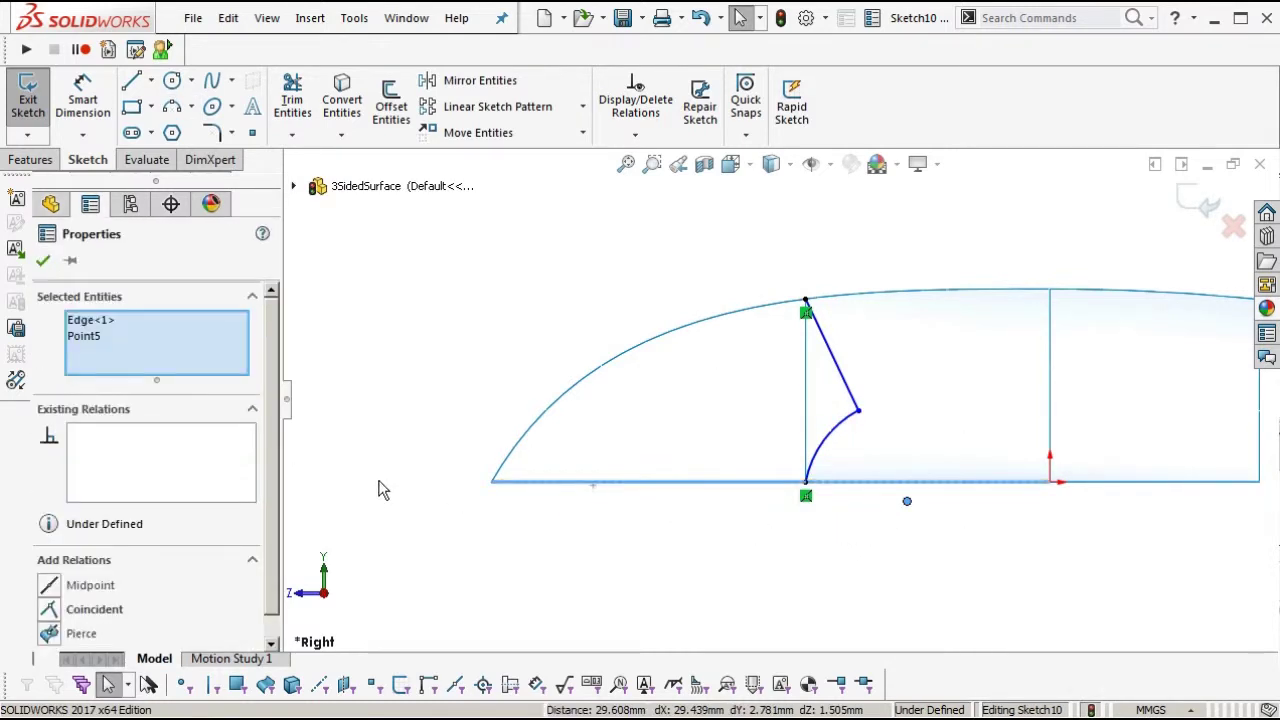
{"action": "left_click", "coordinate": [401, 484]}
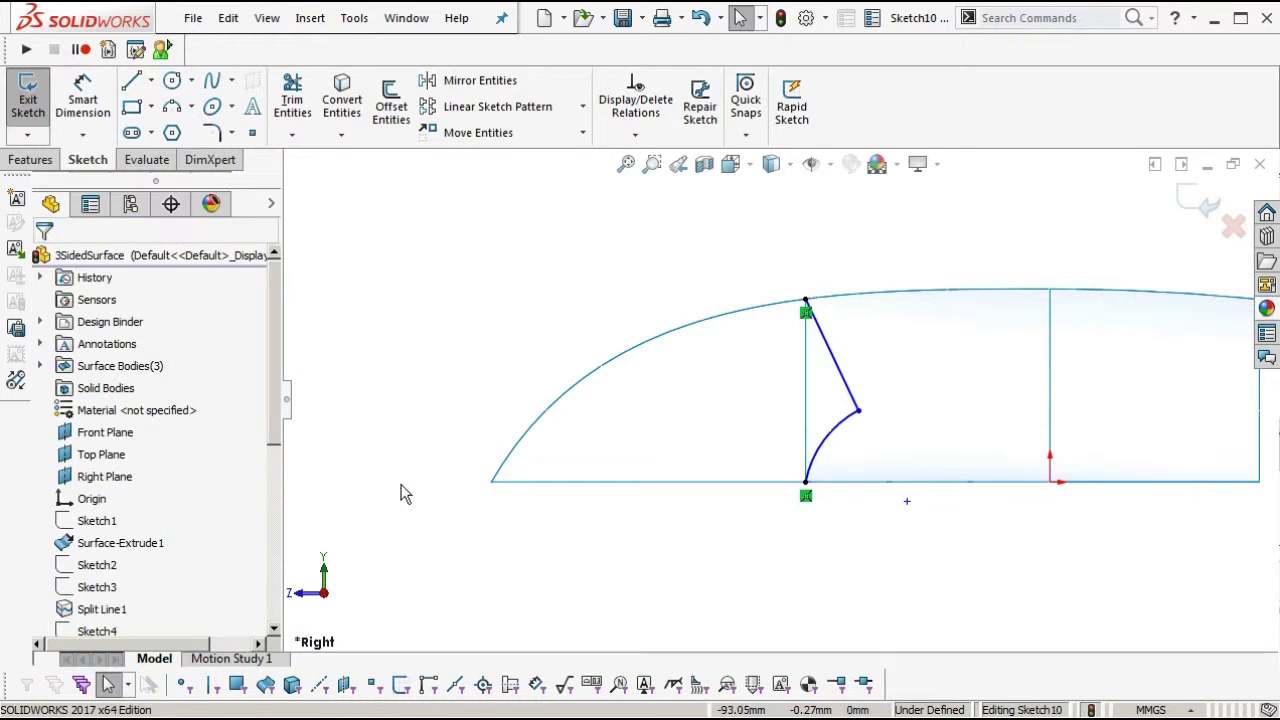
{"action": "left_click", "coordinate": [105, 454]}
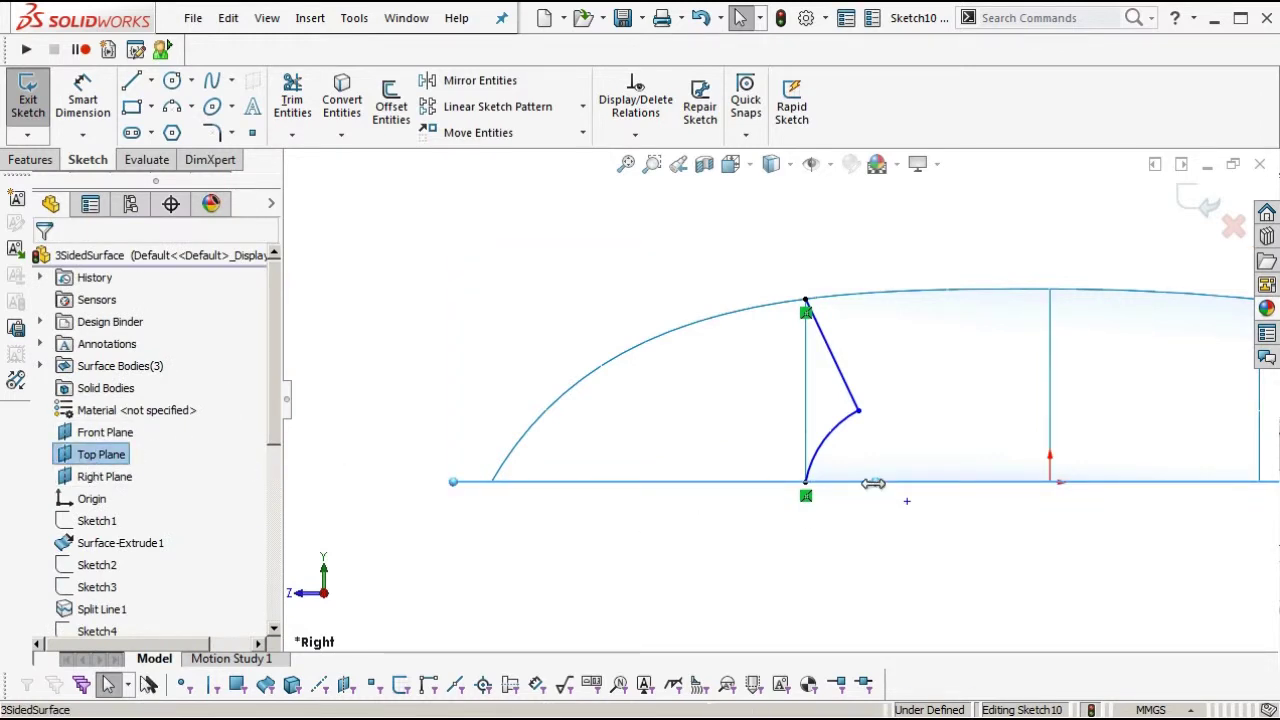
{"action": "left_click", "coordinate": [863, 514]}
{"action": "key", "text": "l"}
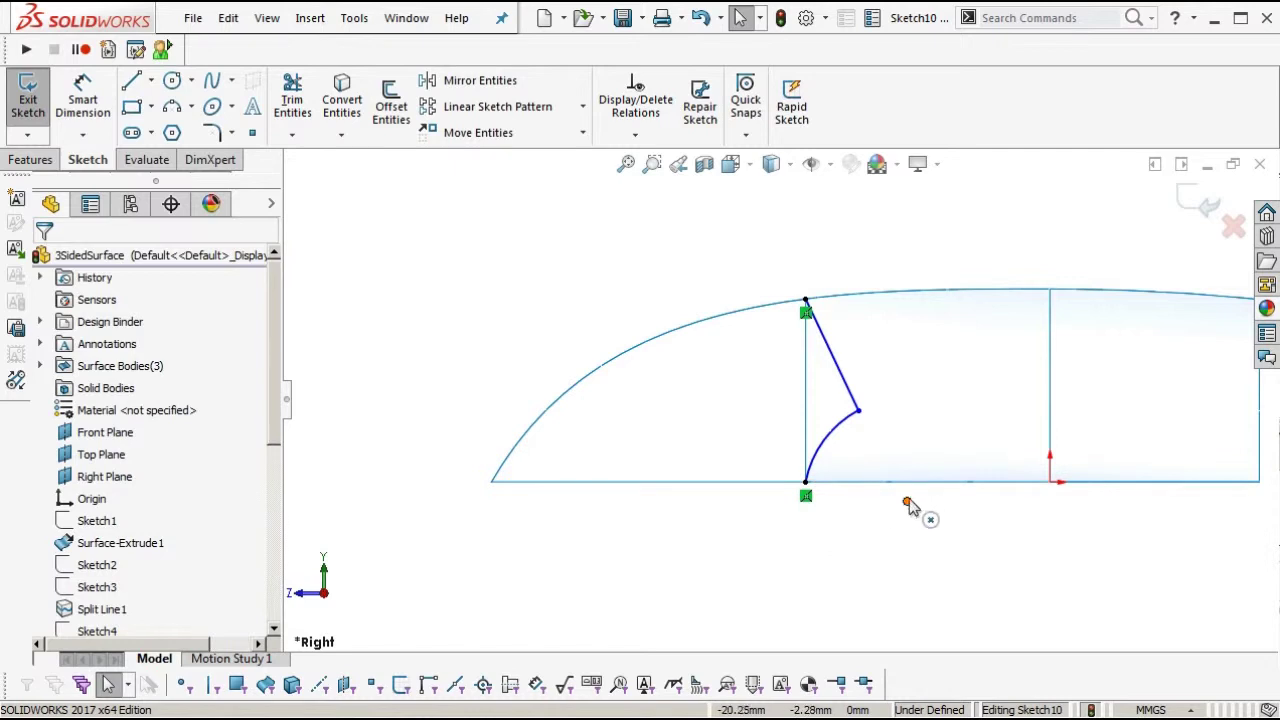
Make the arc's centre point coincident with the Top Plane and move the corner between line and arc slightly lower.
{"action": "left_click", "coordinate": [907, 502]}
{"action": "left_click", "coordinate": [308, 188]}
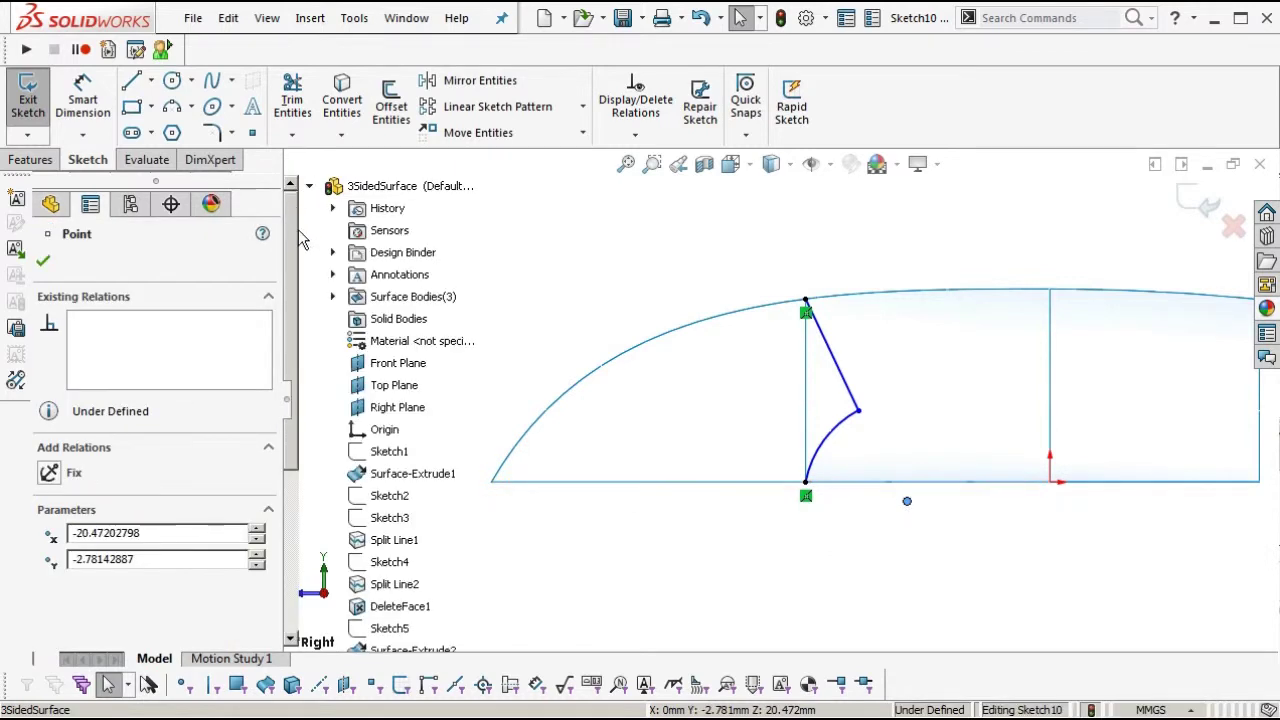
{"action": "left_click", "coordinate": [376, 389]}
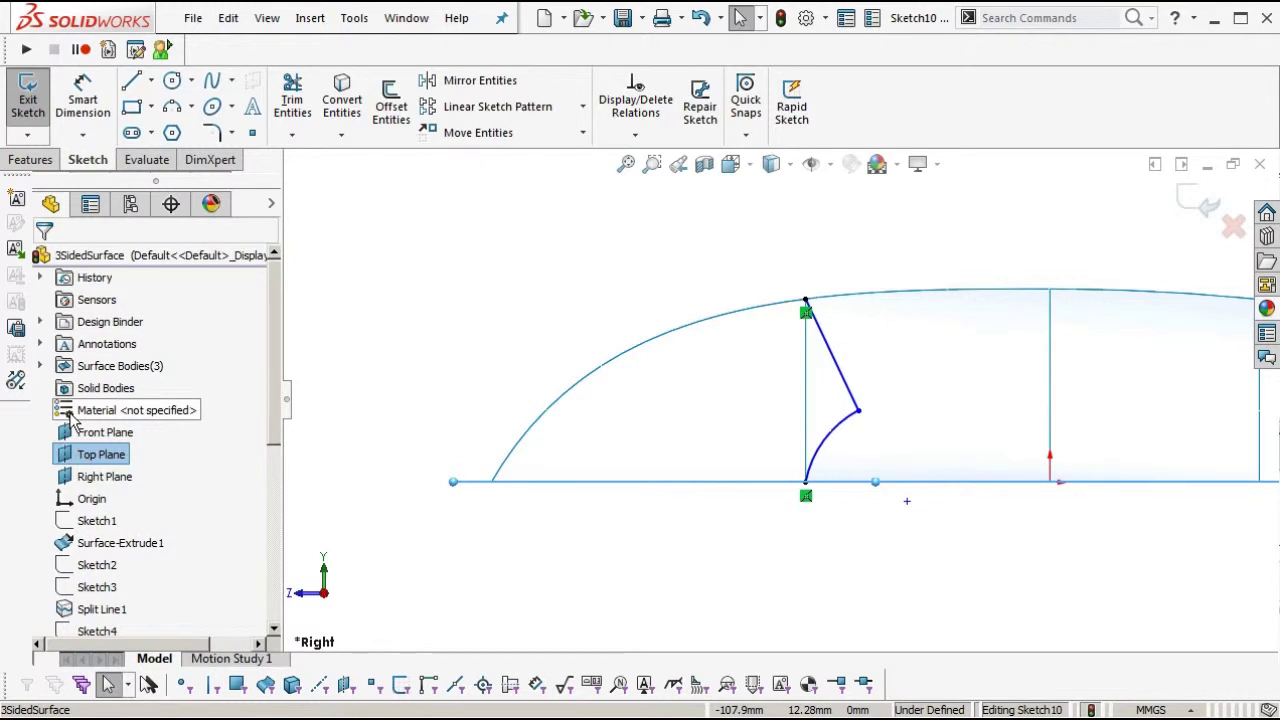
{"action": "left_click", "coordinate": [907, 504], "text": "ctrl"}
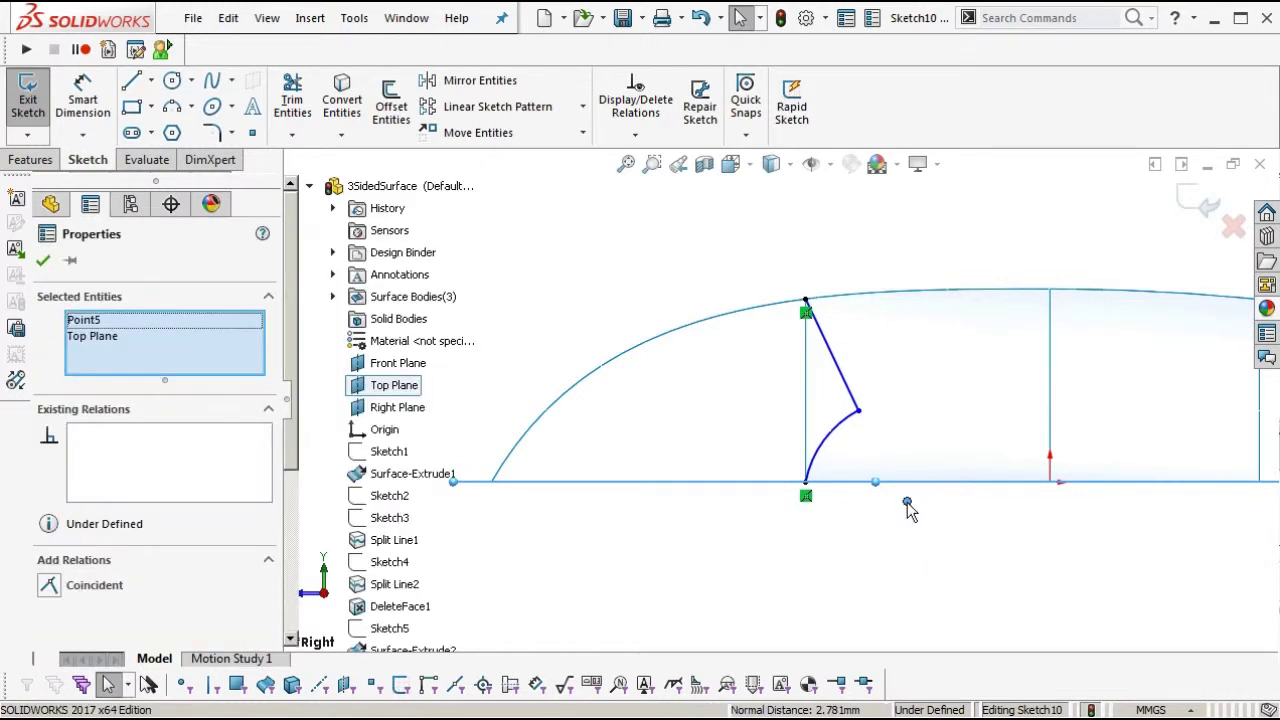
{"action": "left_click", "coordinate": [115, 581]}
{"action": "left_click", "coordinate": [856, 567]}
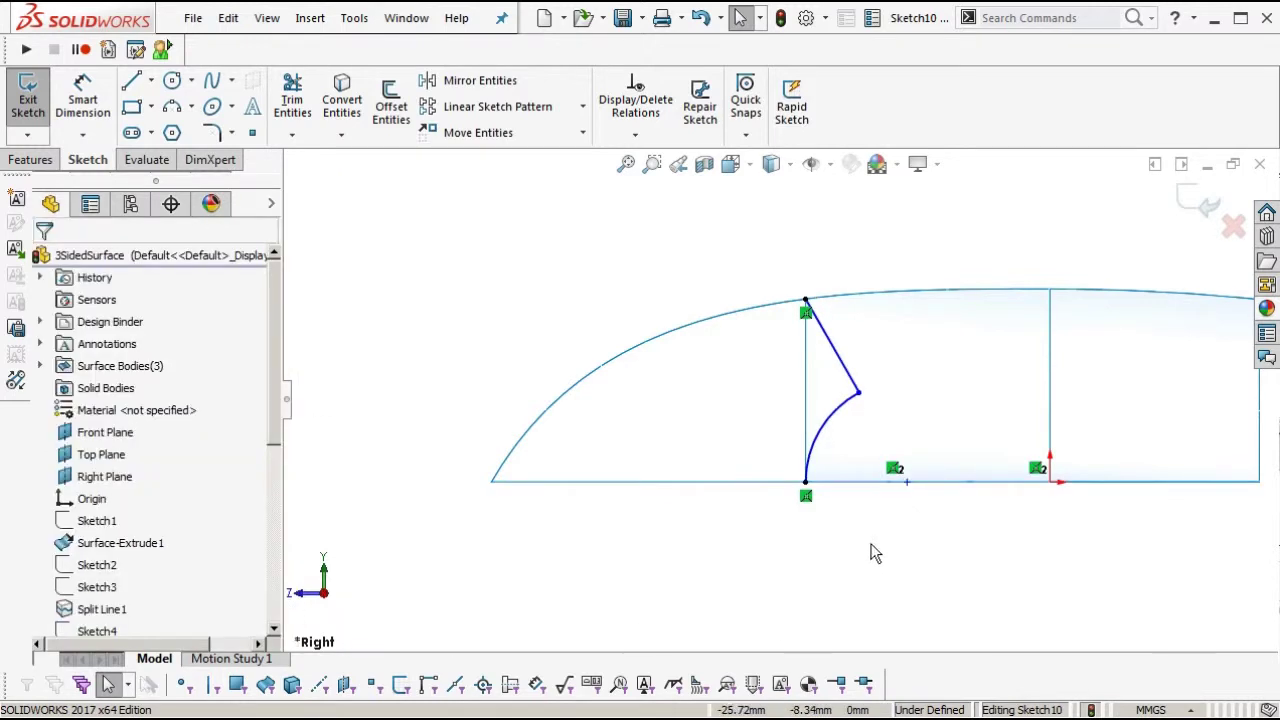
{"action": "middle_click_drag", "start_coordinate": [870, 540], "coordinate": [859, 573], "text": "ctrl"}
{"action": "left_click_drag", "start_coordinate": [856, 426], "coordinate": [845, 456]}
{"action": "left_click", "coordinate": [840, 591]}
{"action": "scroll", "coordinate": [832, 468], "scroll_direction": "down", "scroll_amount": 2}
Dimension the arc's radius at 10 mm.
{"action": "left_click", "coordinate": [88, 97]}
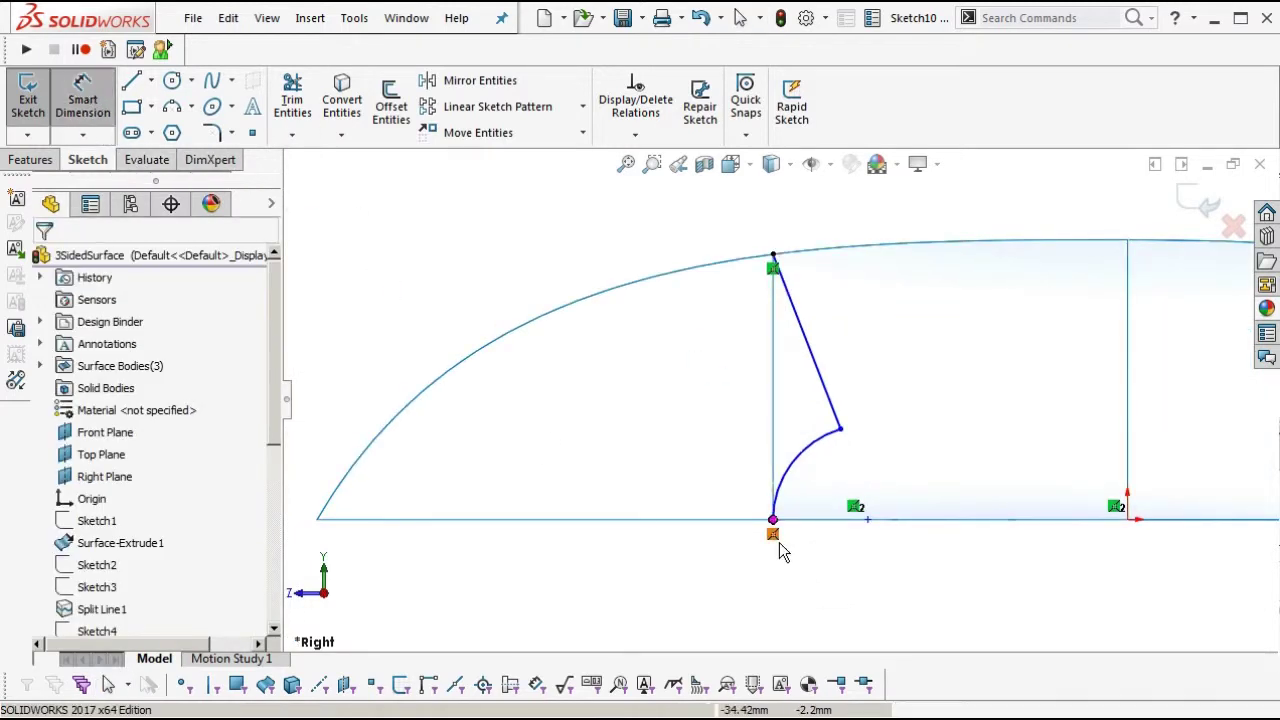
{"action": "left_click", "coordinate": [805, 443]}
{"action": "left_click", "coordinate": [829, 474]}
{"action": "type", "text": "10"}
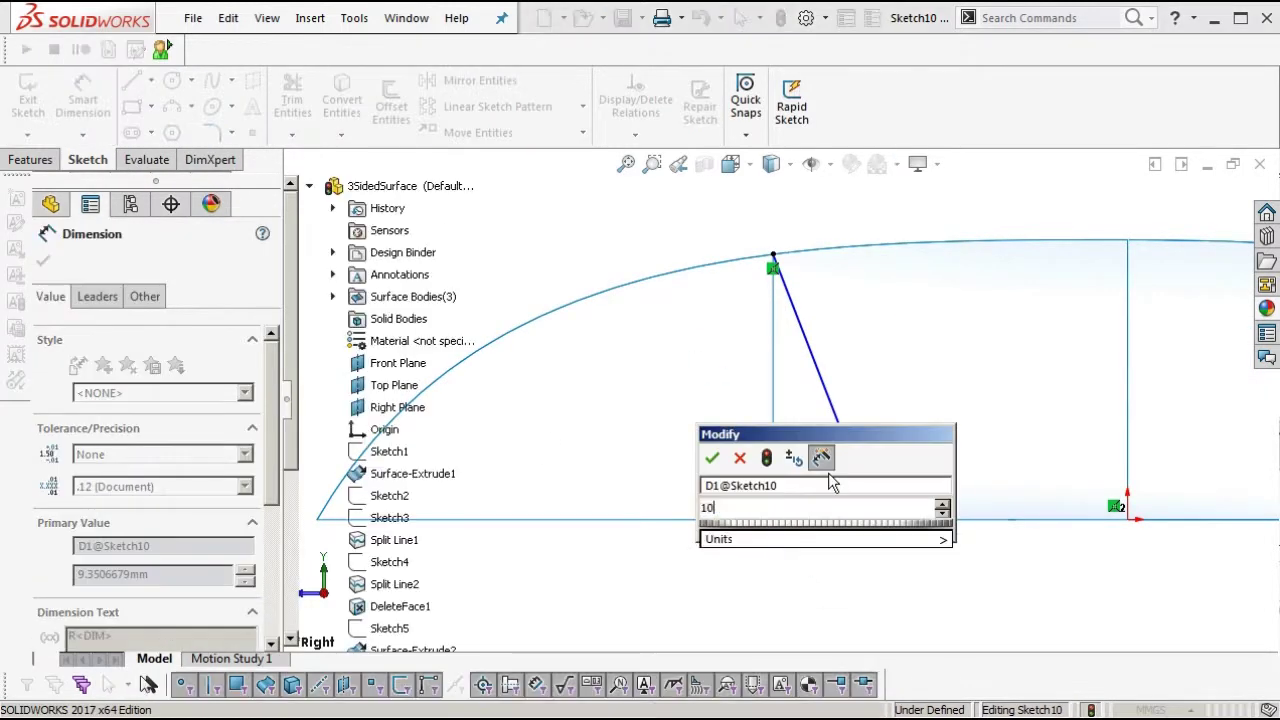
{"action": "key", "text": "Return"}
Try to dimension the slanted line's length at 18 mm and delete that dimension.
{"action": "left_click", "coordinate": [822, 370]}
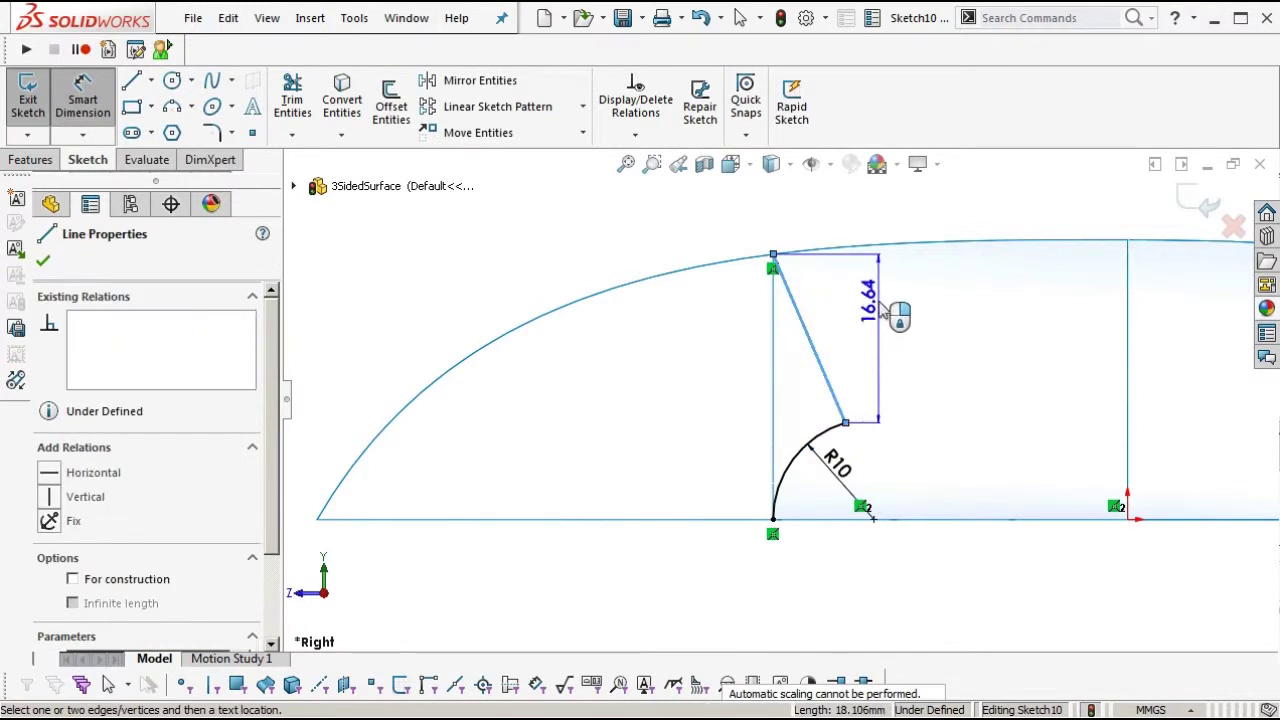
{"action": "left_click", "coordinate": [890, 226]}
{"action": "type", "text": "18"}
{"action": "key", "text": "Return"}
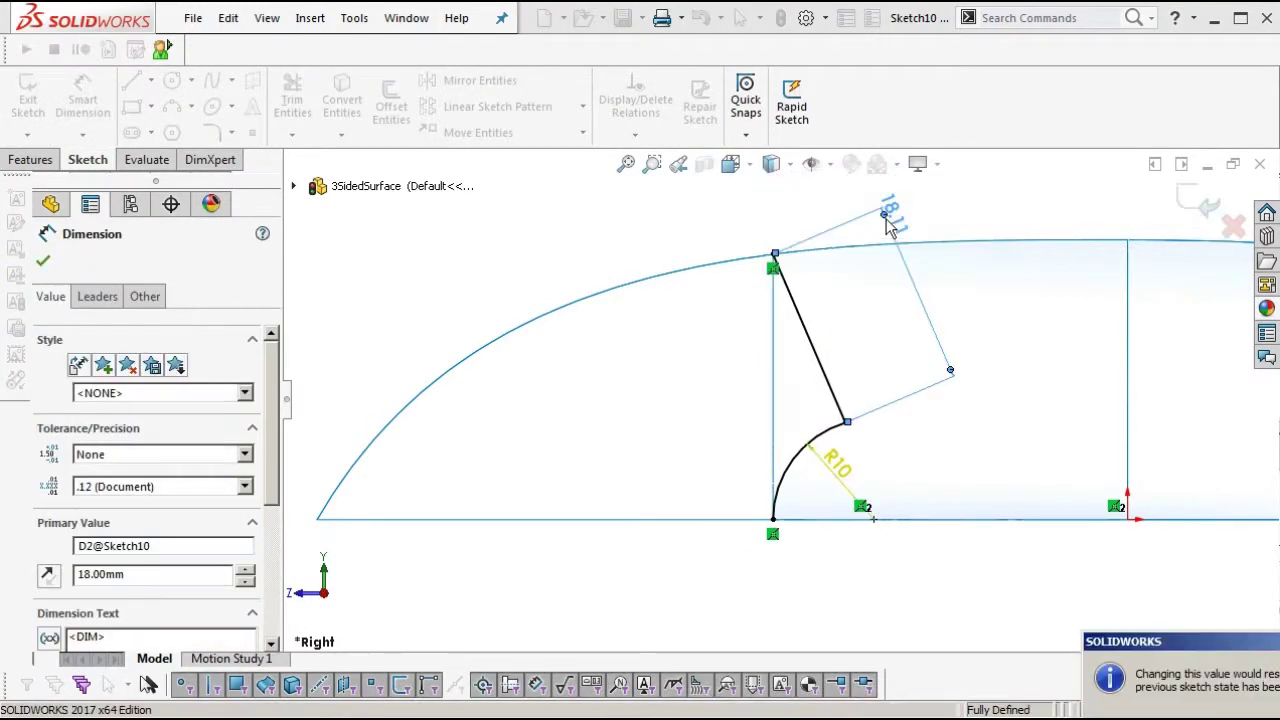
{"action": "left_click", "coordinate": [1256, 716]}
{"action": "left_click", "coordinate": [895, 227]}
{"action": "key", "text": "Delete"}
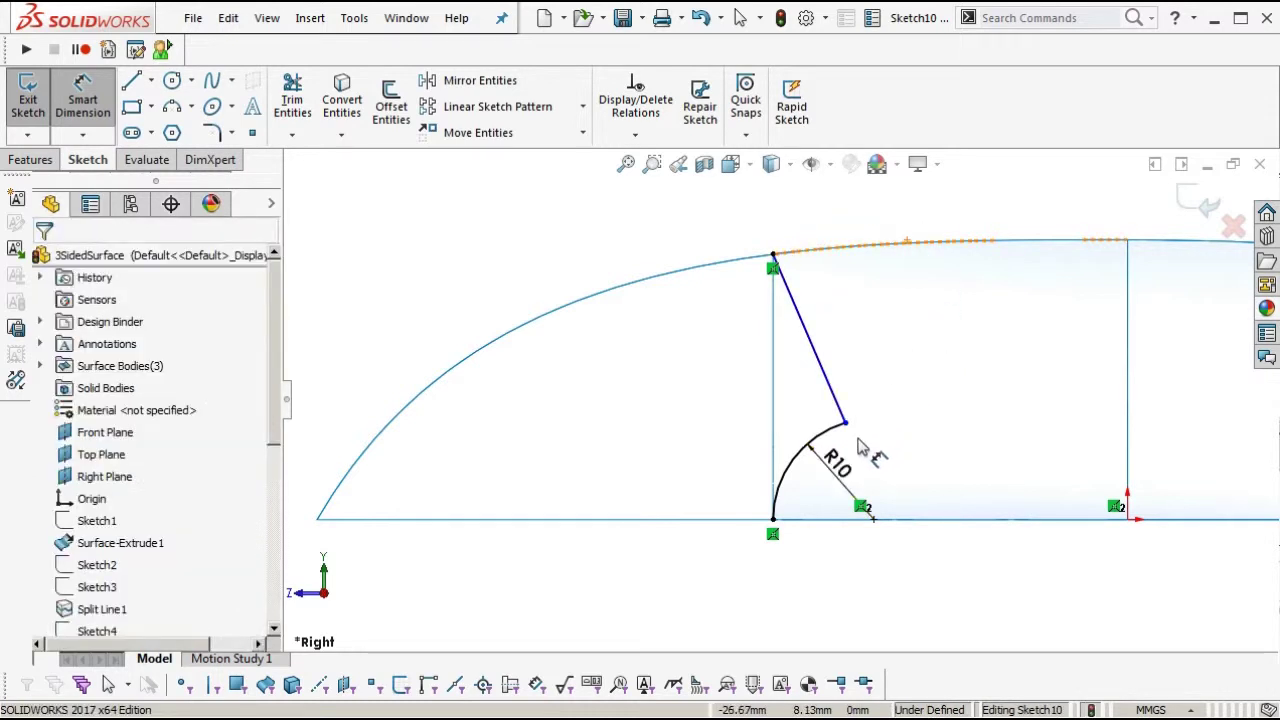
{"action": "key", "text": "Escape"}
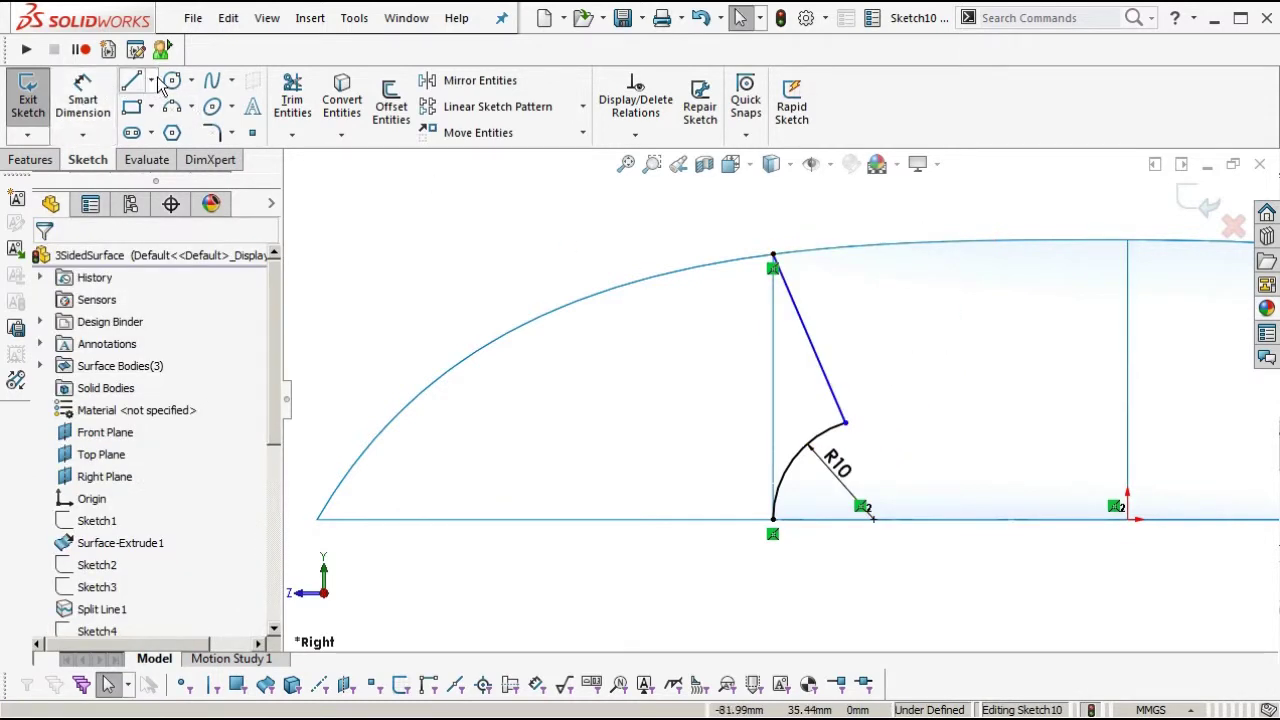
{"action": "left_click", "coordinate": [152, 81]}
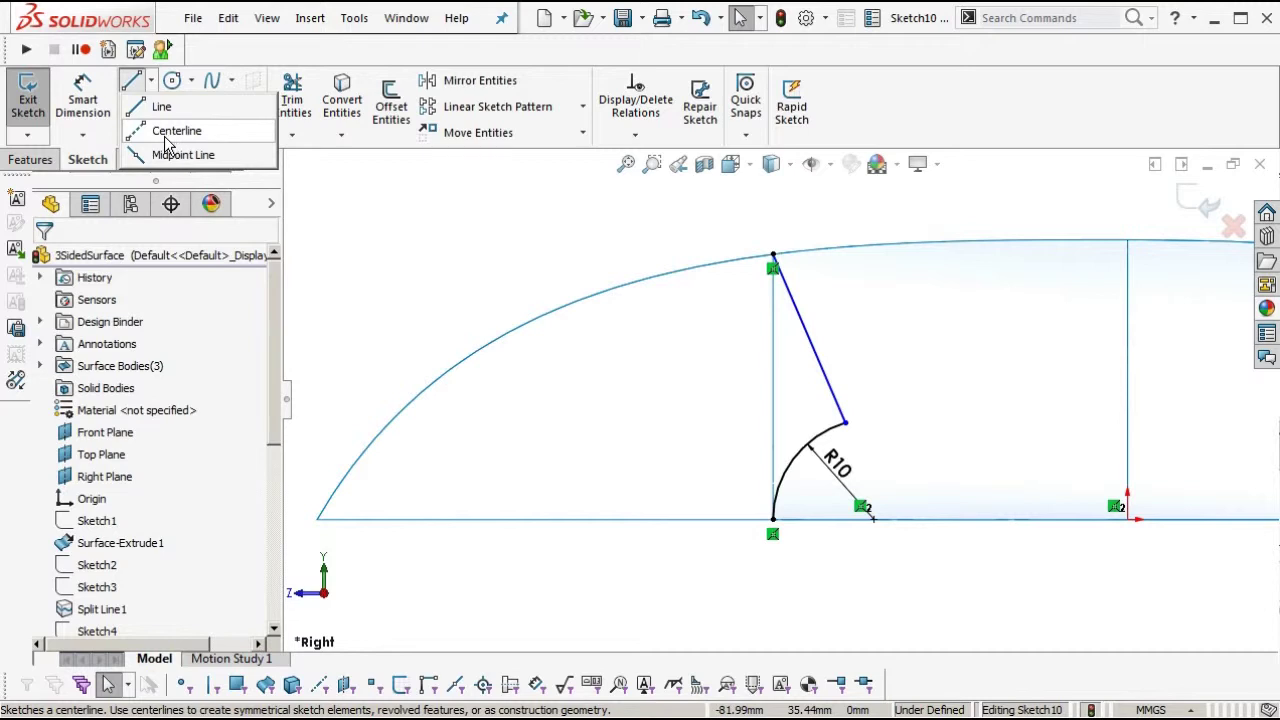
{"action": "left_click", "coordinate": [341, 218]}
Dimension the angle between Plane2 and the slanted line at 25 degrees and exit the sketch.
{"action": "left_click", "coordinate": [77, 95]}
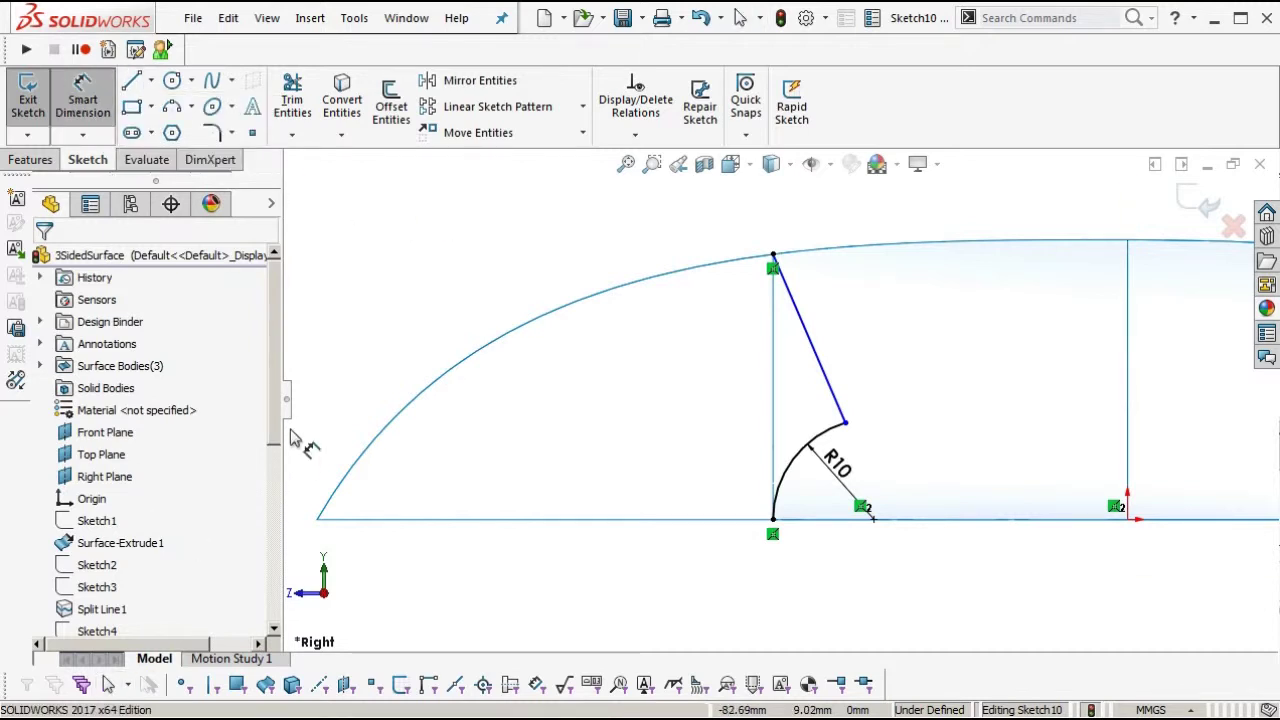
{"action": "left_click_drag", "start_coordinate": [270, 407], "coordinate": [273, 609]}
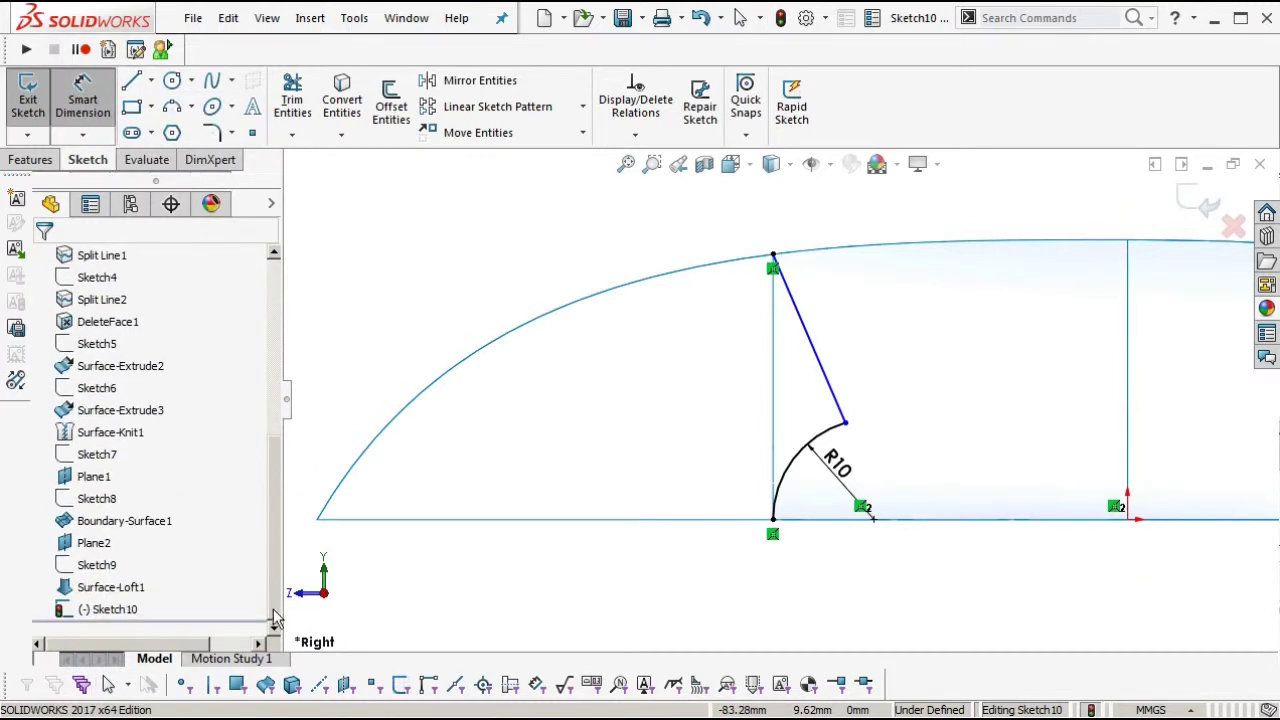
{"action": "left_click", "coordinate": [93, 543]}
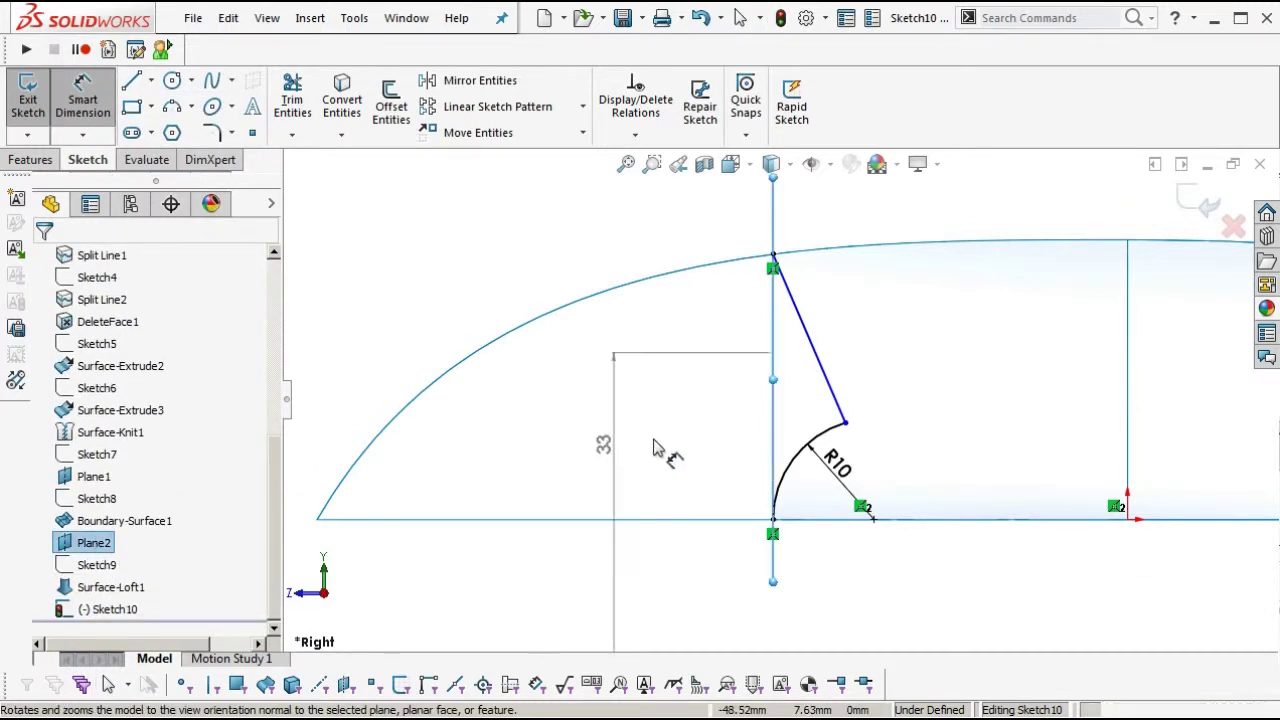
{"action": "left_click", "coordinate": [828, 388]}
{"action": "left_click", "coordinate": [808, 418]}
{"action": "type", "text": "25"}
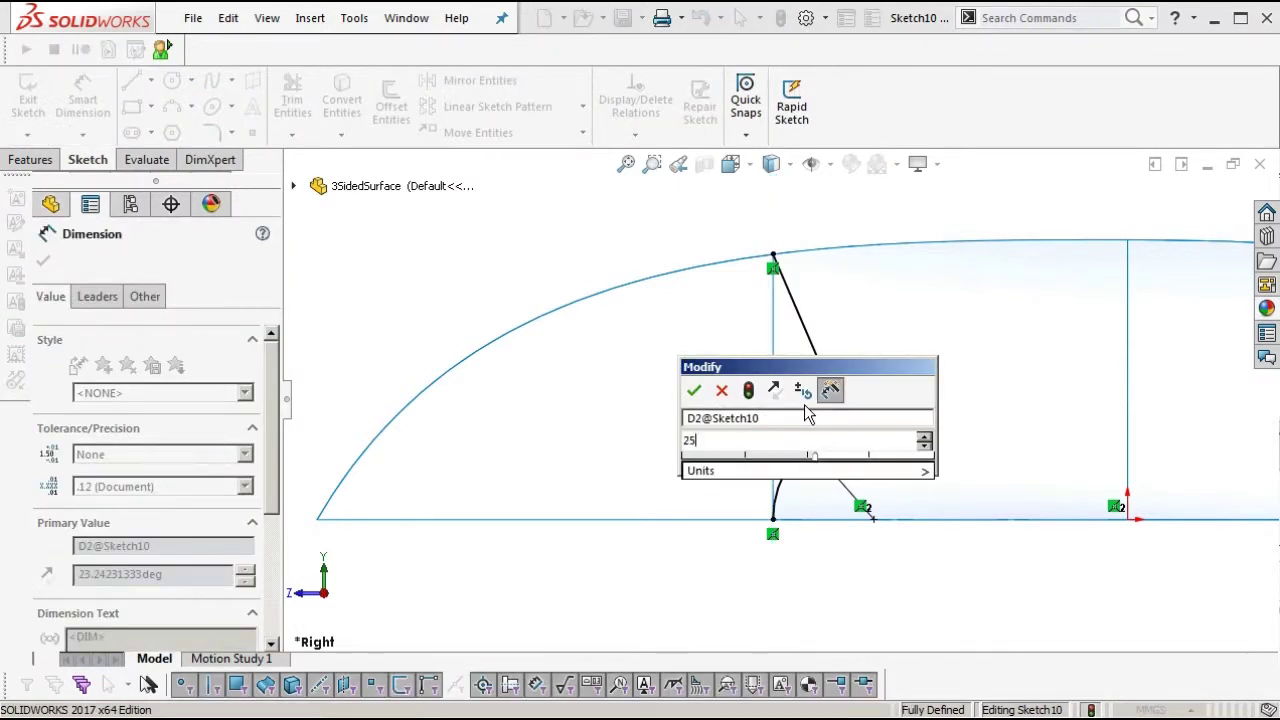
{"action": "key", "text": "Return"}
{"action": "left_click", "coordinate": [1189, 192]}
Trim the lofted surface with the line-and-arc sketch, keeping the portion that adjoins the boundary surface.
{"action": "scroll", "coordinate": [774, 438], "scroll_direction": "up", "scroll_amount": 3}
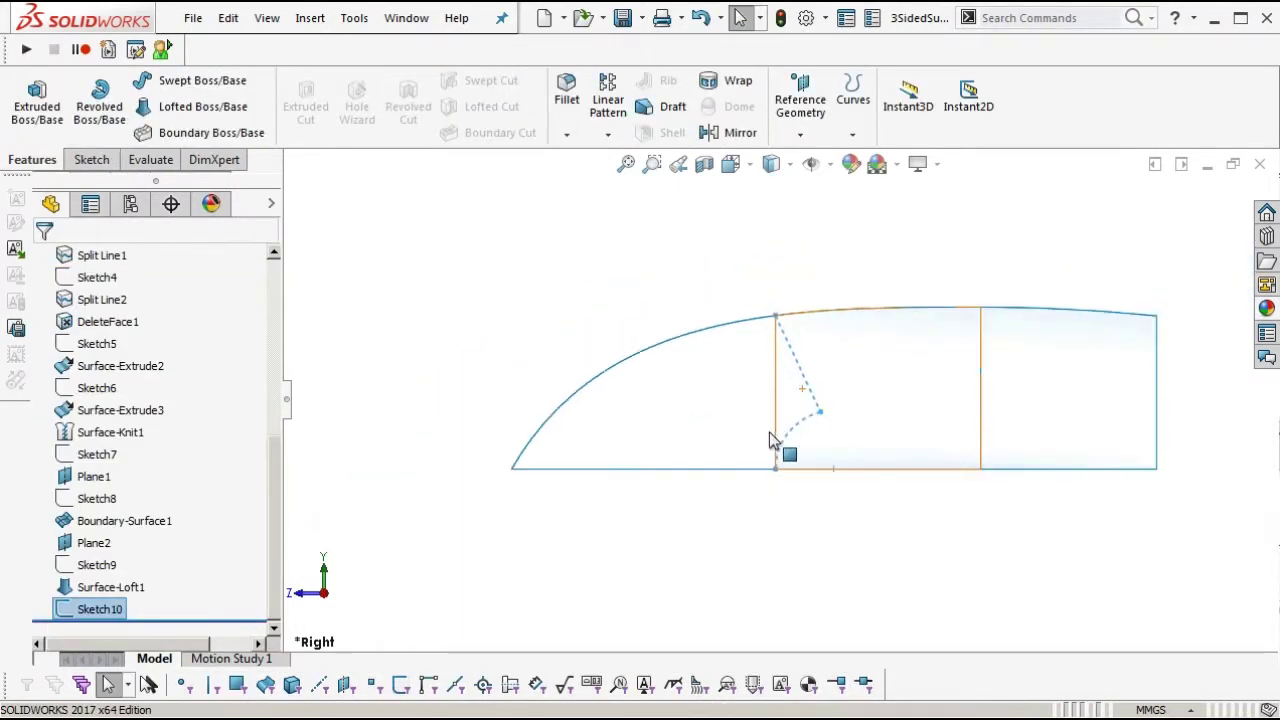
{"action": "middle_click_drag", "start_coordinate": [769, 432], "coordinate": [817, 475]}
{"action": "left_click", "coordinate": [872, 564]}
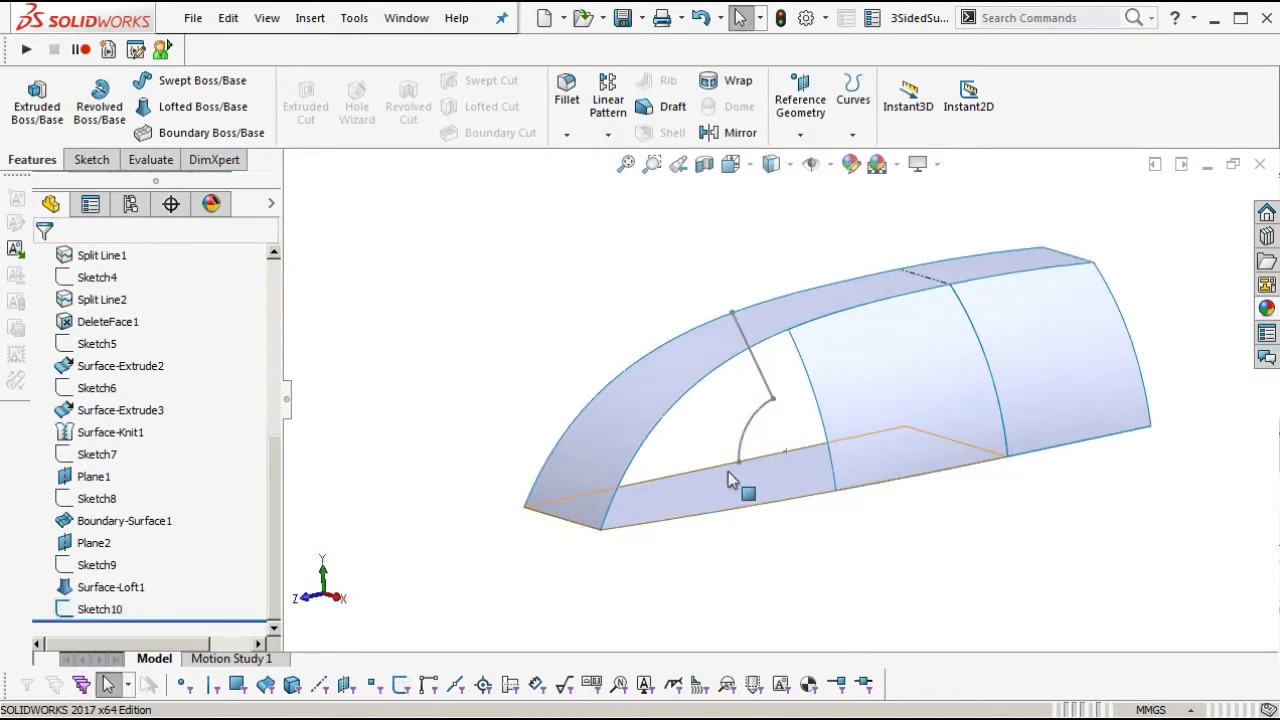
{"action": "key", "text": "q"}
{"action": "middle_click_drag", "start_coordinate": [851, 475], "coordinate": [861, 449]}
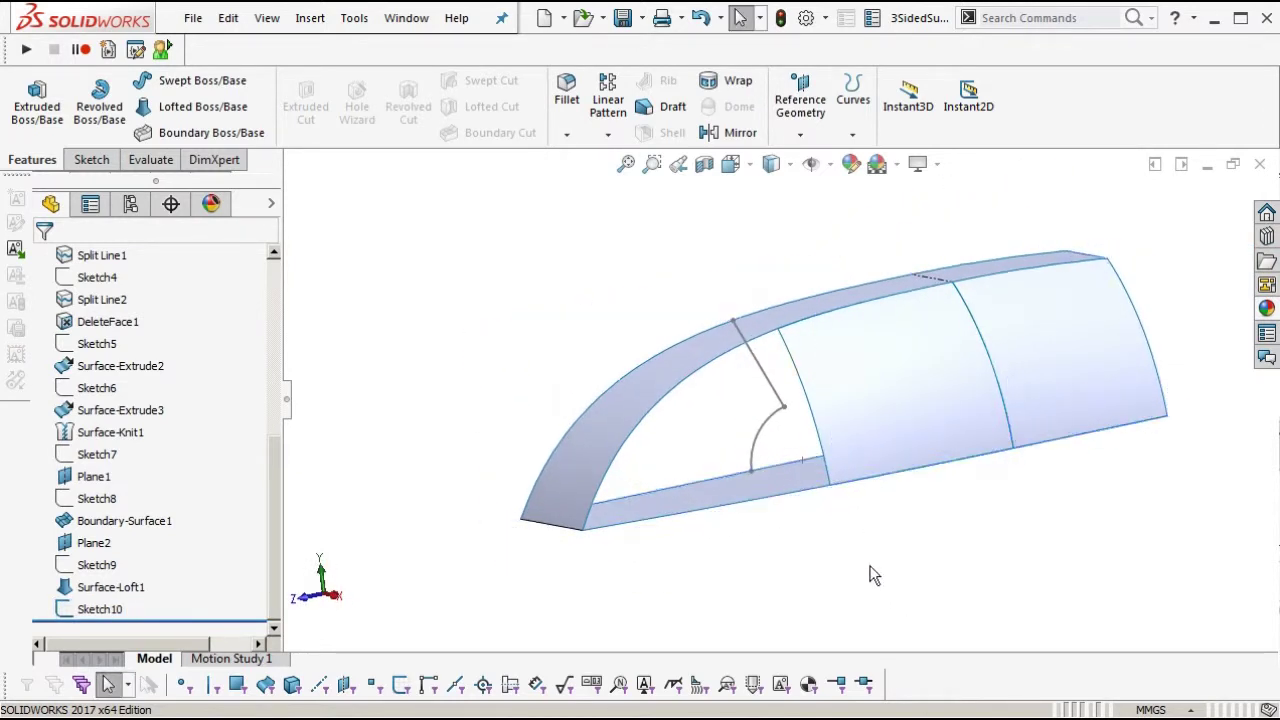
{"action": "left_click", "coordinate": [98, 609]}
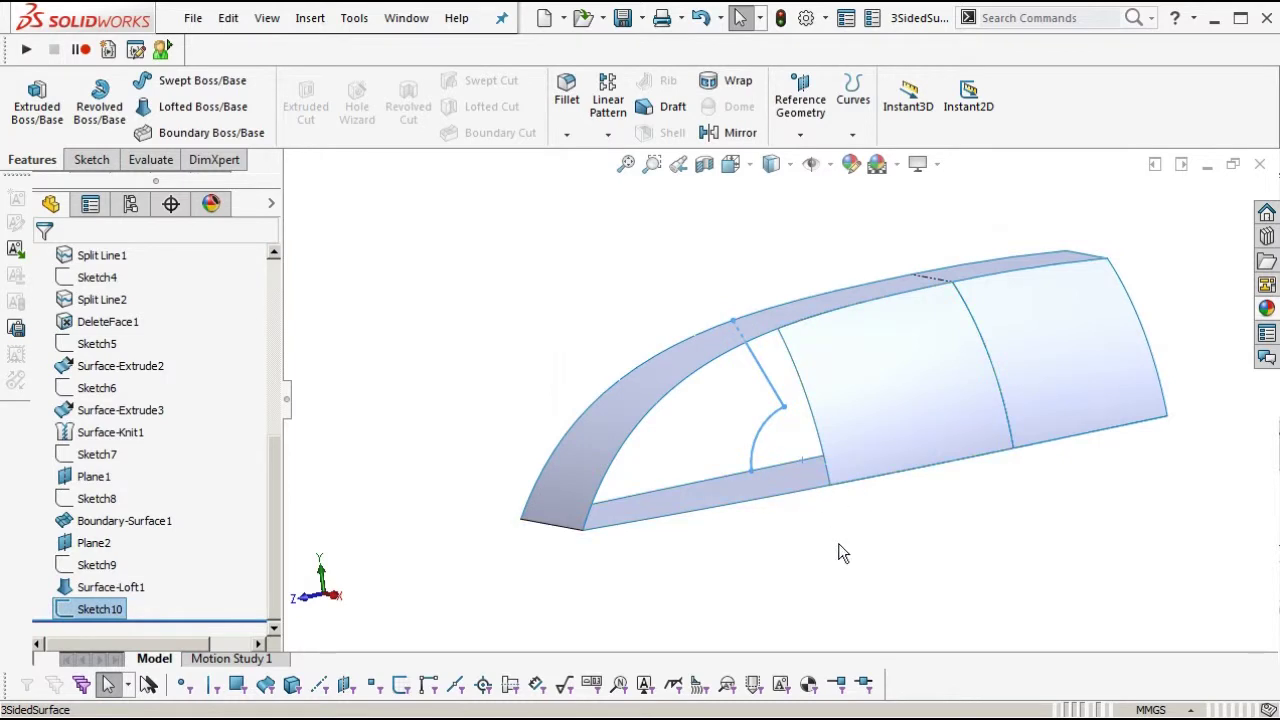
{"action": "right_click_drag", "start_coordinate": [838, 543], "coordinate": [1074, 543]}
{"action": "left_click", "coordinate": [100, 421]}
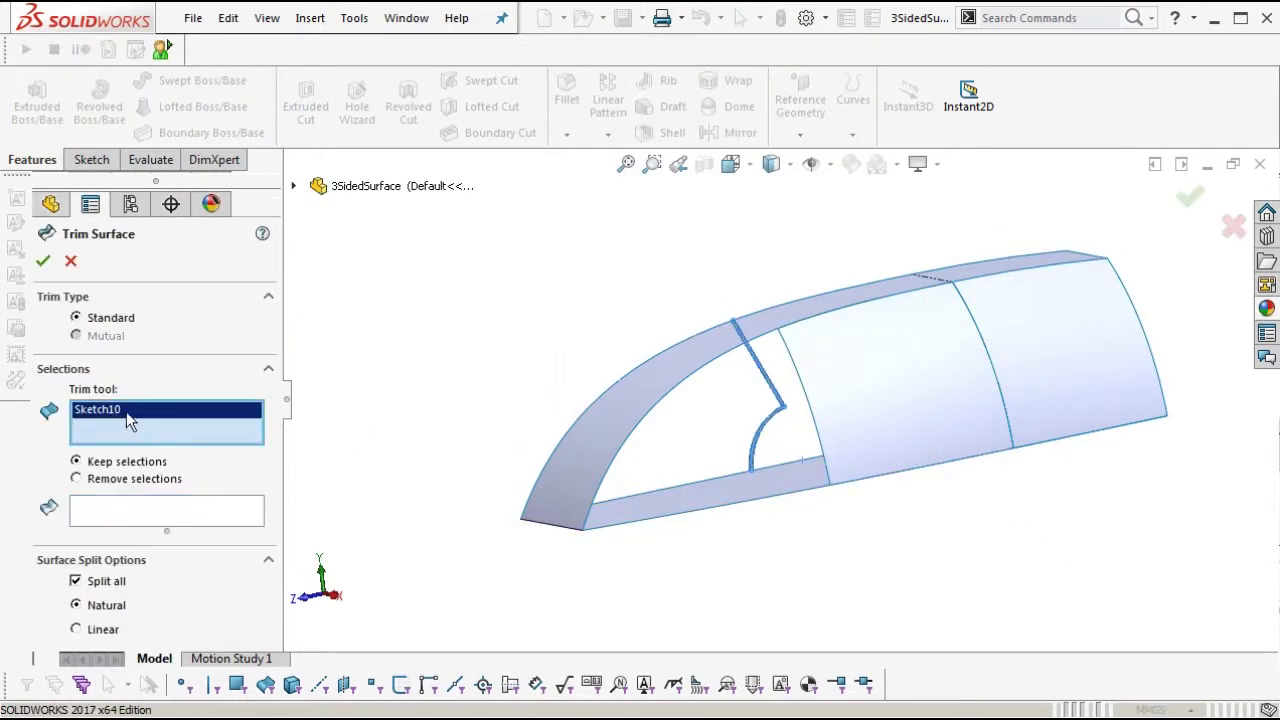
{"action": "left_click", "coordinate": [104, 509]}
{"action": "left_click", "coordinate": [907, 416]}
{"action": "right_click", "coordinate": [907, 416]}
Knit the trimmed loft together with the adjoining boundary surface and the previously knitted outer surfaces.
{"action": "middle_click_drag", "start_coordinate": [868, 468], "coordinate": [793, 364]}
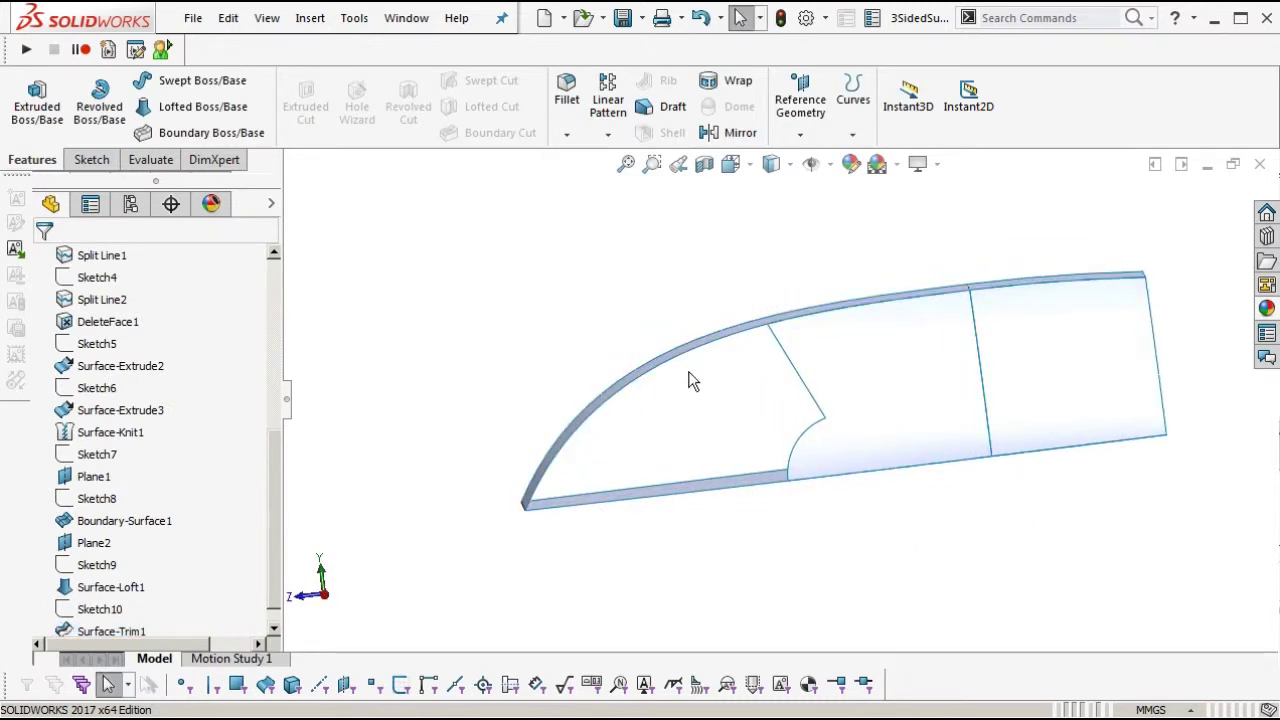
{"action": "middle_click_drag", "start_coordinate": [725, 430], "coordinate": [771, 457]}
{"action": "key", "text": "k"}
{"action": "left_click", "coordinate": [889, 345]}
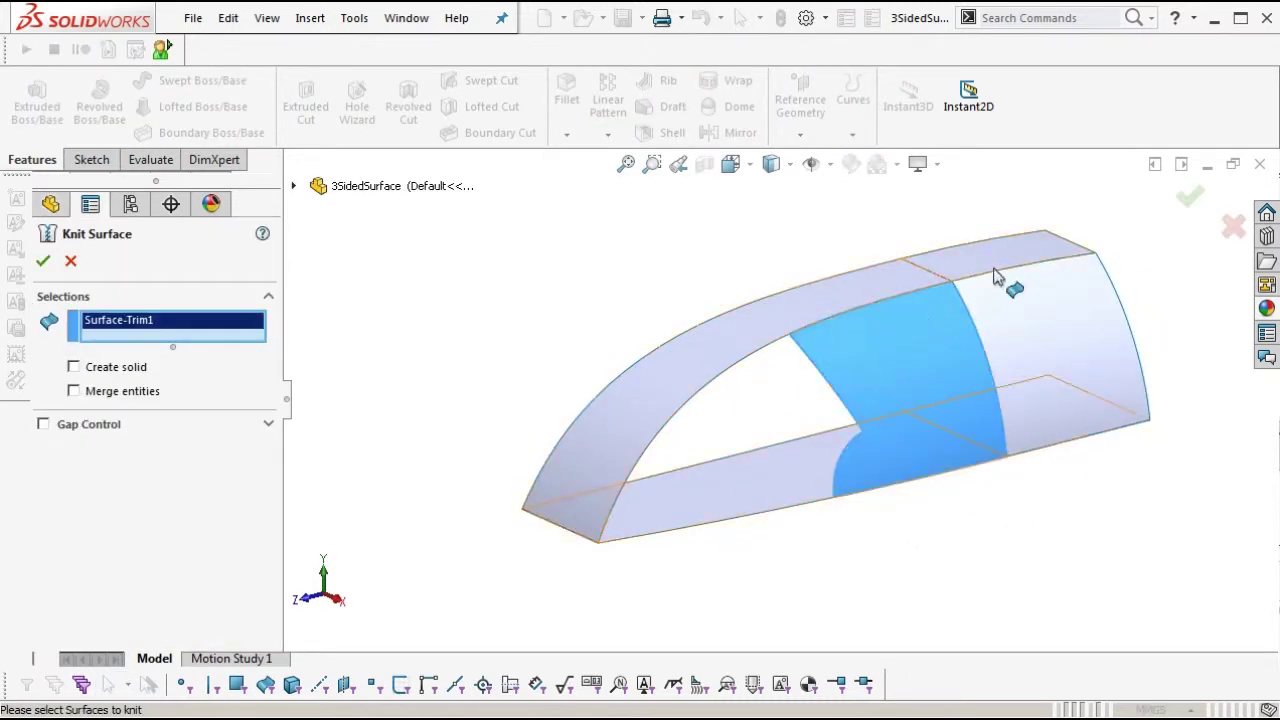
{"action": "left_click", "coordinate": [987, 281]}
{"action": "left_click", "coordinate": [997, 265]}
{"action": "right_click", "coordinate": [766, 464]}
{"action": "middle_click_drag", "start_coordinate": [768, 463], "coordinate": [786, 520]}
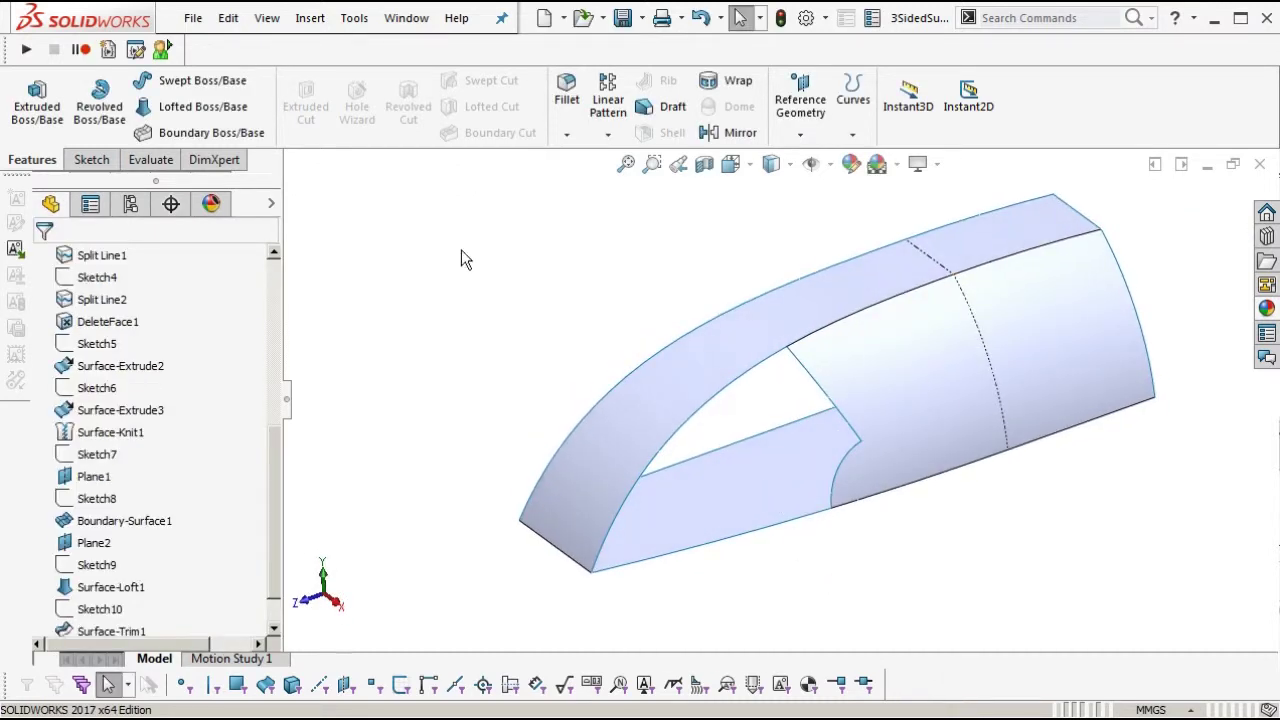
Start a boundary surface with the trimmed slanted edge and the opening's lower edge as the Direction 1 curves.
{"action": "left_click", "coordinate": [318, 22]}
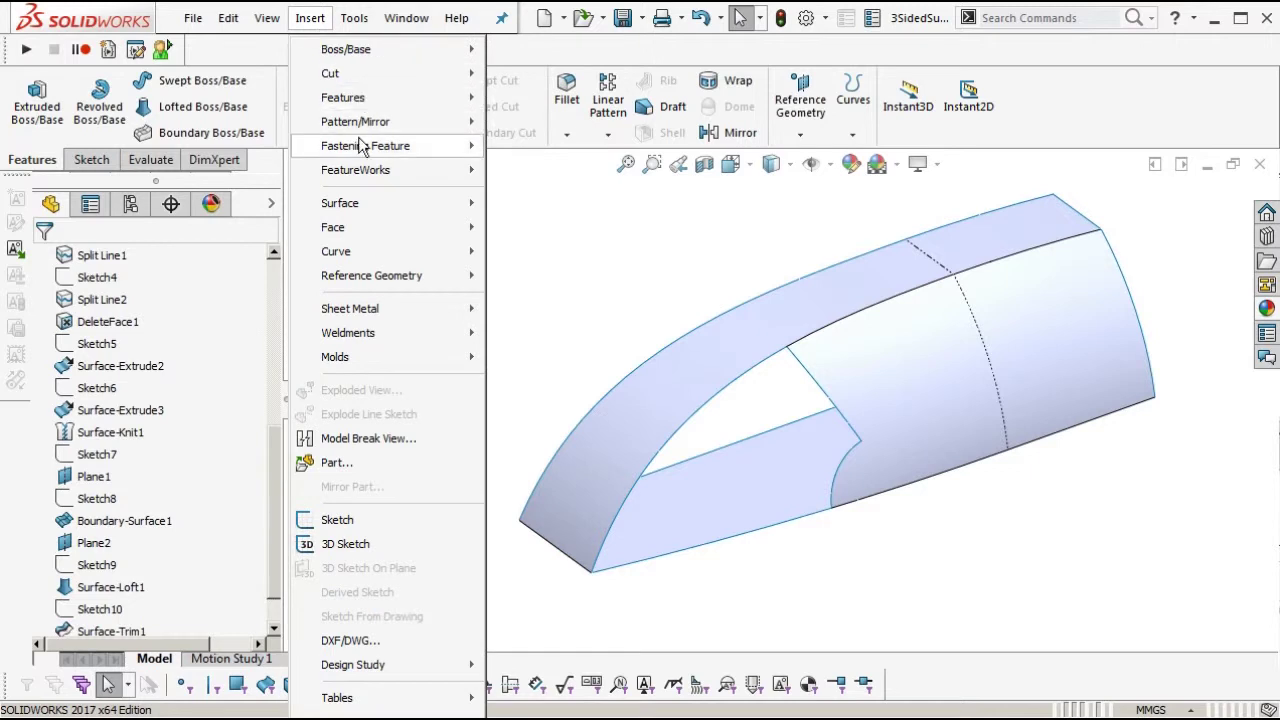
{"action": "mouse_move", "coordinate": [363, 208]}
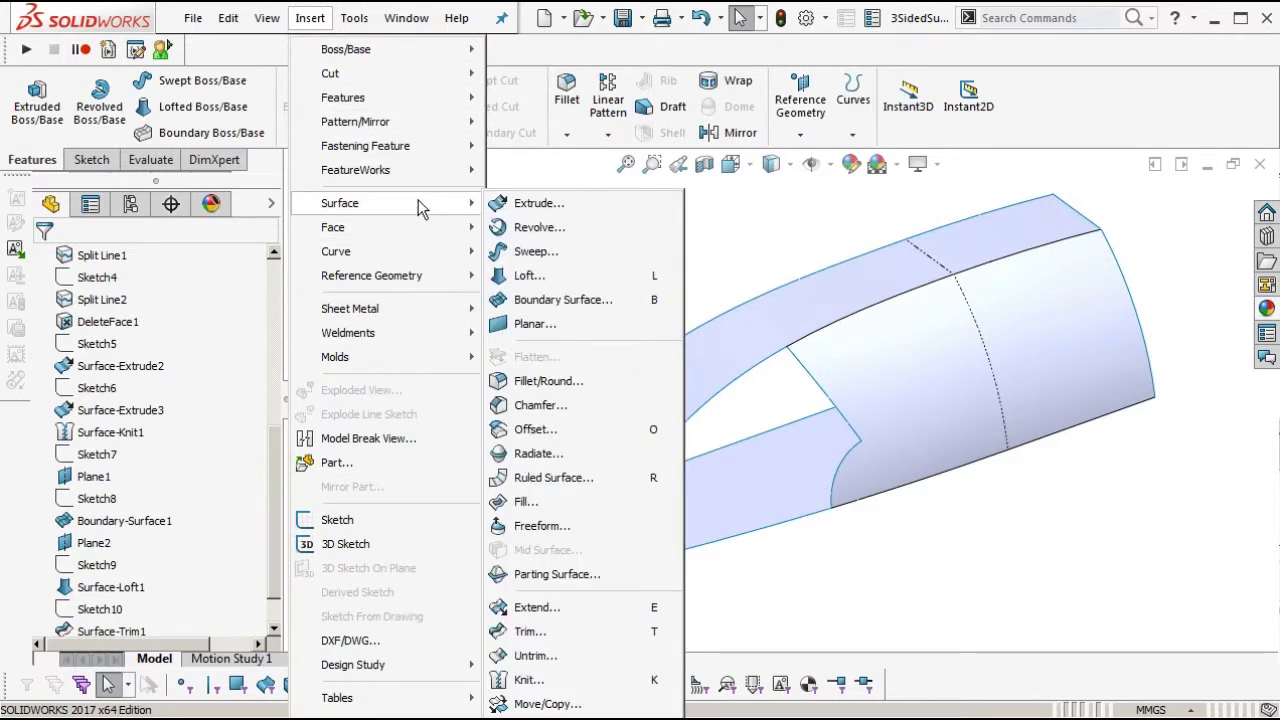
{"action": "left_click", "coordinate": [580, 303]}
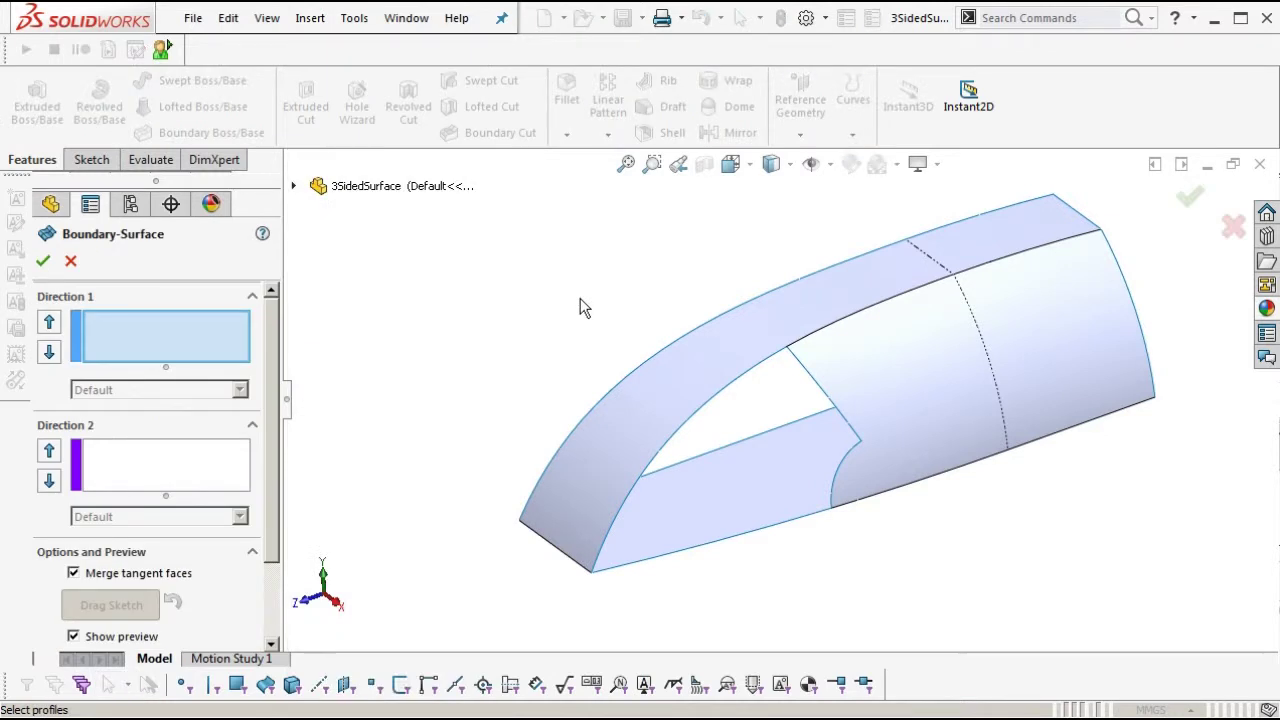
{"action": "left_click", "coordinate": [165, 343]}
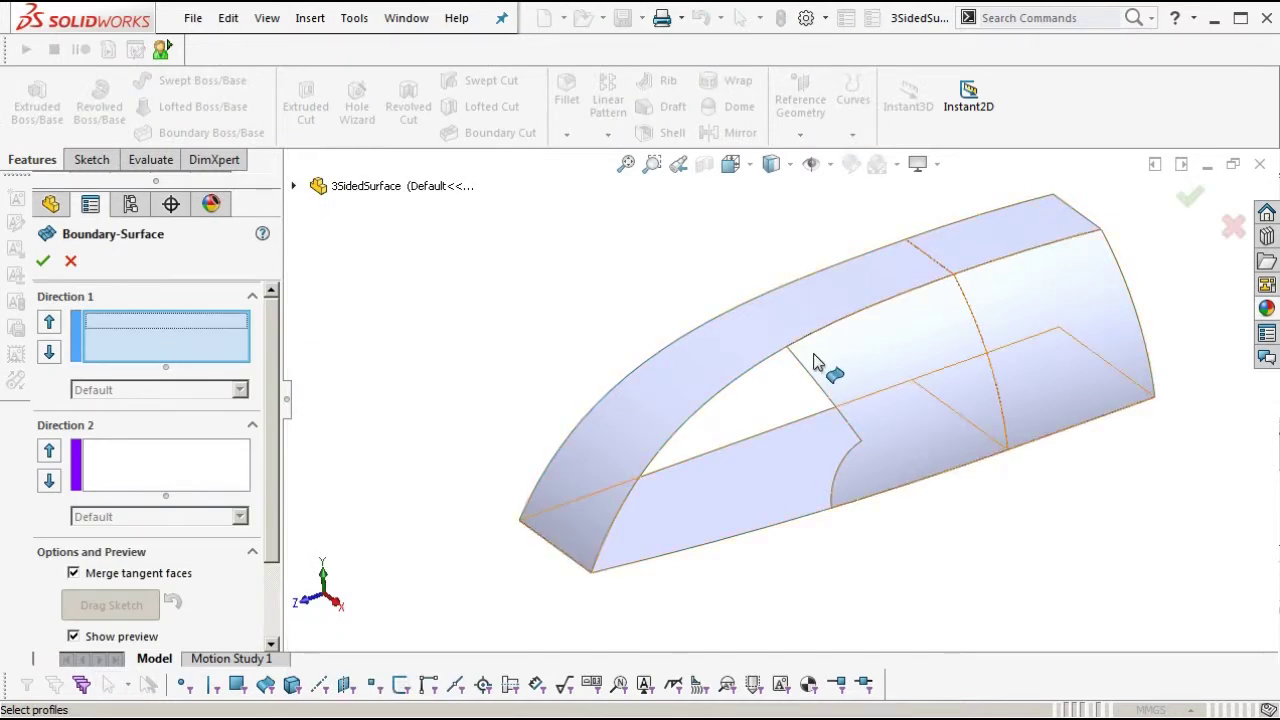
{"action": "left_click", "coordinate": [801, 368]}
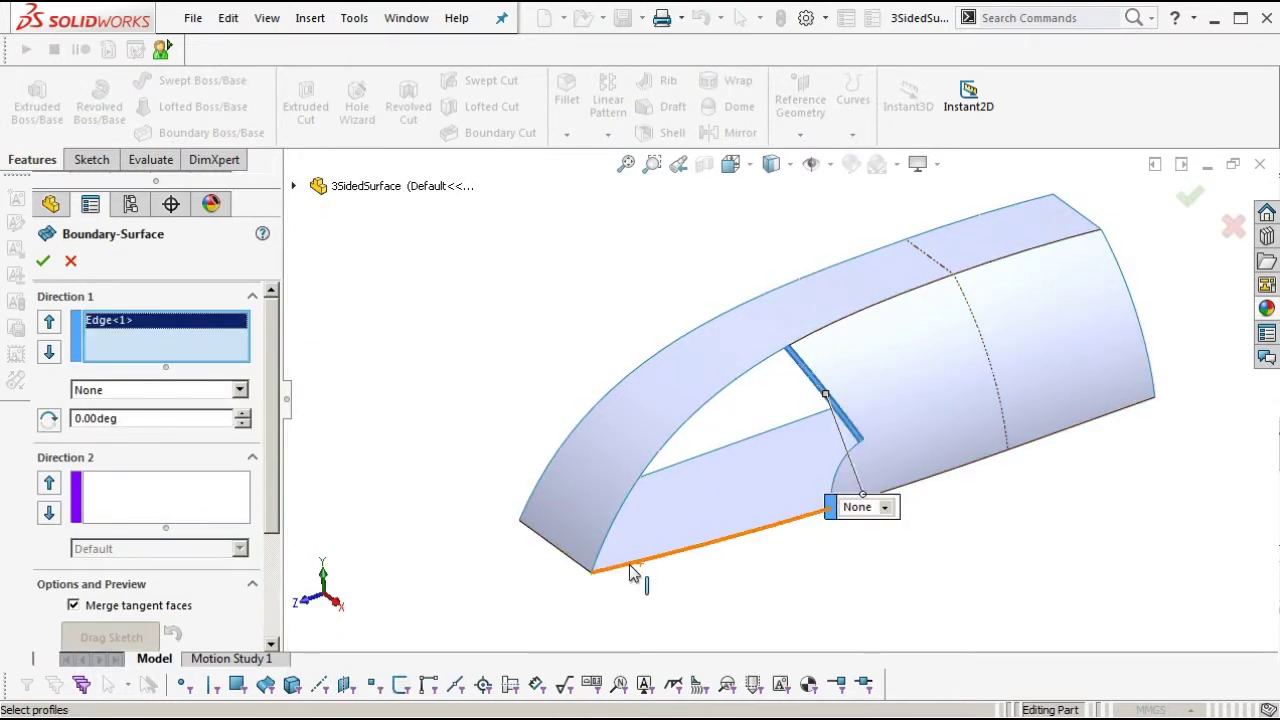
{"action": "left_click", "coordinate": [631, 565]}
Add the opening's curved upper edge and the trimmed arc edge as the Direction 2 curves.
{"action": "left_click", "coordinate": [155, 496]}
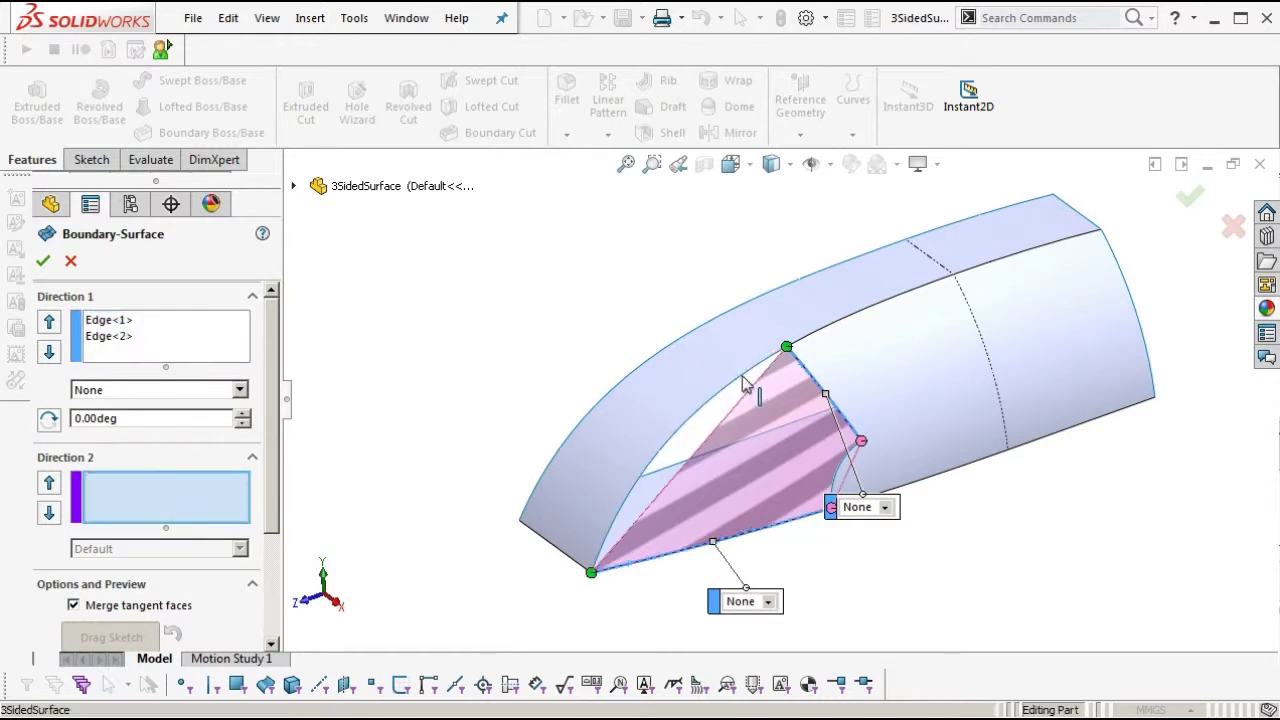
{"action": "left_click", "coordinate": [750, 391]}
{"action": "scroll", "coordinate": [848, 482], "scroll_direction": "down", "scroll_amount": 5}
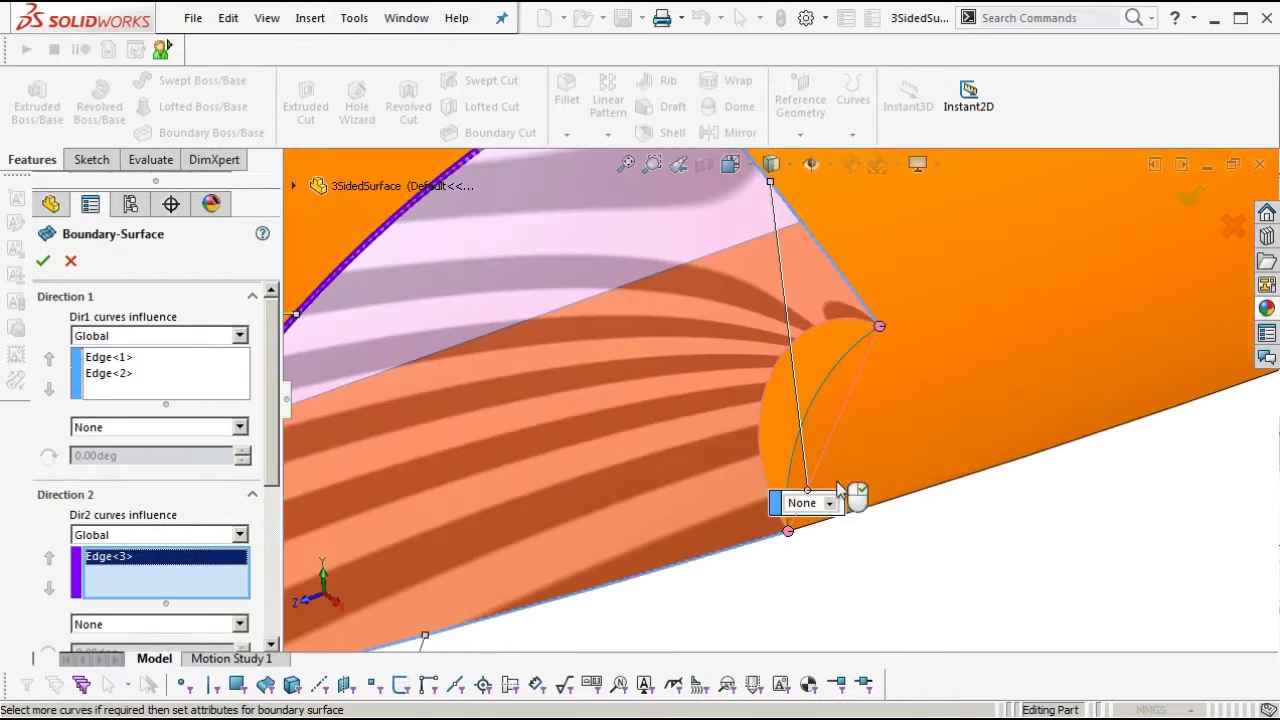
{"action": "left_click", "coordinate": [834, 366]}
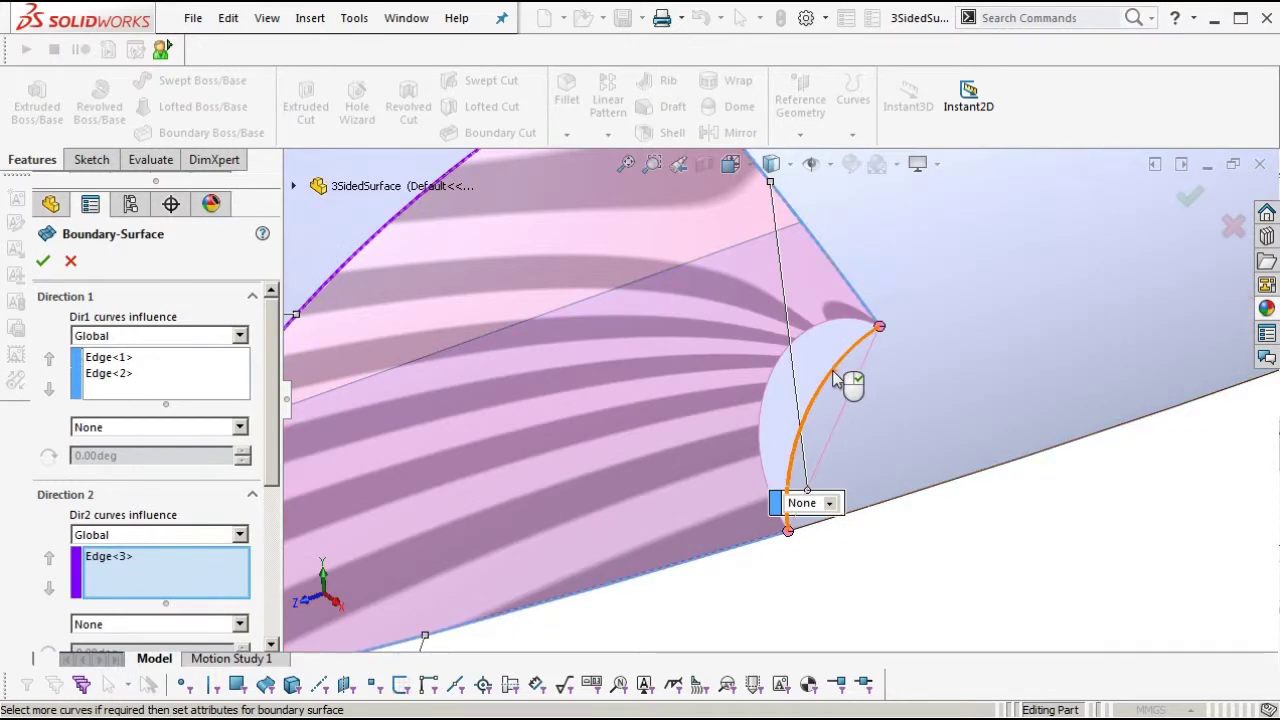
{"action": "left_click", "coordinate": [838, 379]}
{"action": "scroll", "coordinate": [836, 374], "scroll_direction": "up", "scroll_amount": 5}
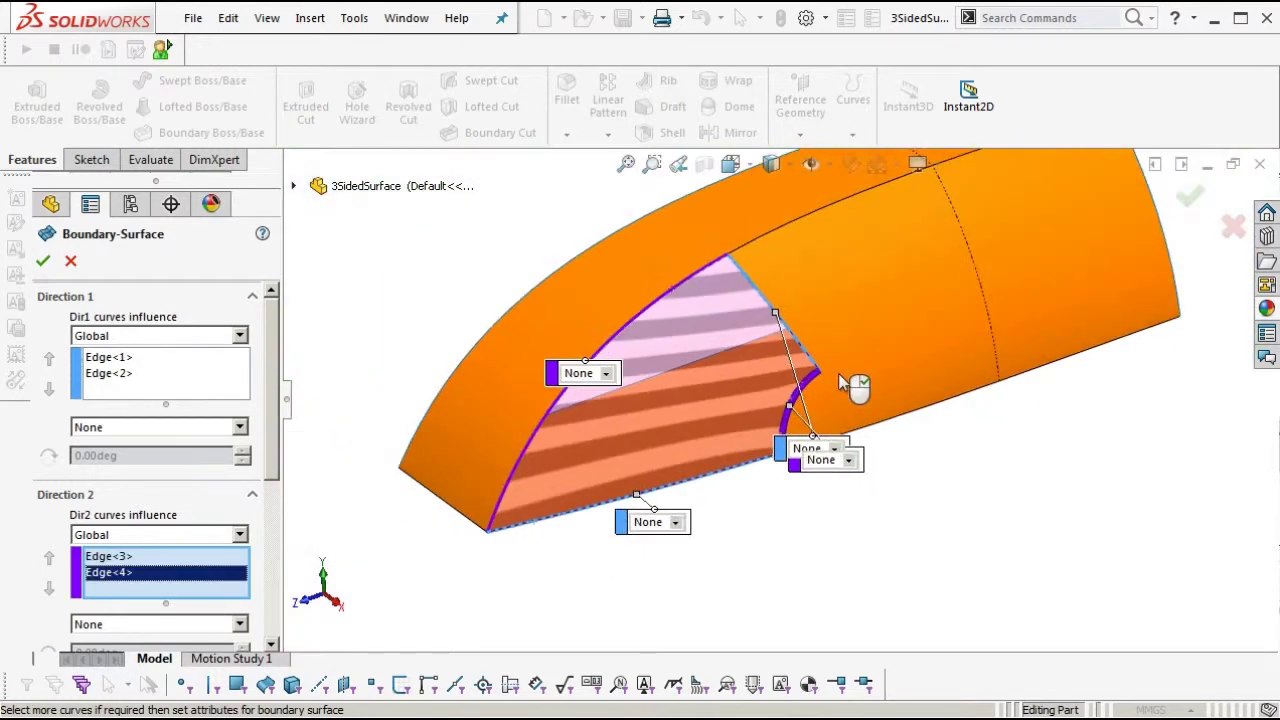
Turn on the mesh preview for the boundary surface and examine the mesh across the four-sided patch.
{"action": "left_click_drag", "start_coordinate": [273, 440], "coordinate": [272, 560]}
{"action": "scroll", "coordinate": [200, 600], "scroll_direction": "down", "scroll_amount": 3}
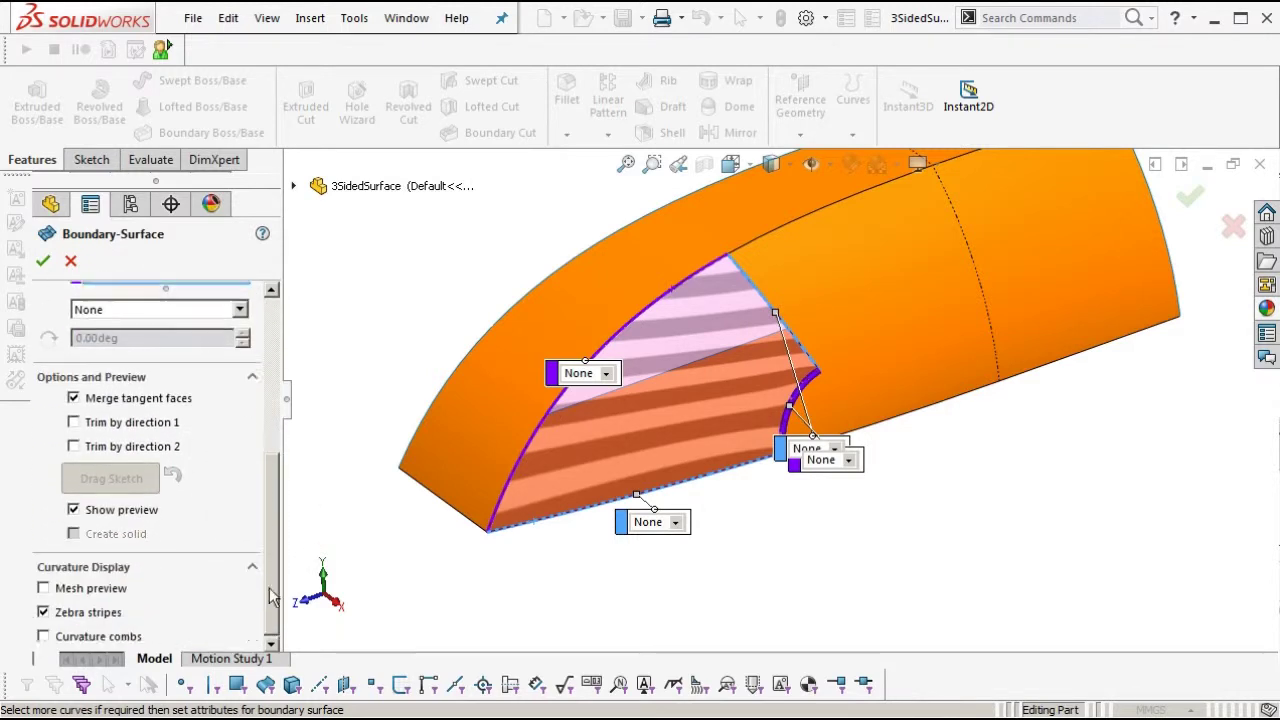
{"action": "left_click", "coordinate": [44, 587]}
{"action": "scroll", "coordinate": [736, 344], "scroll_direction": "down", "scroll_amount": 2}
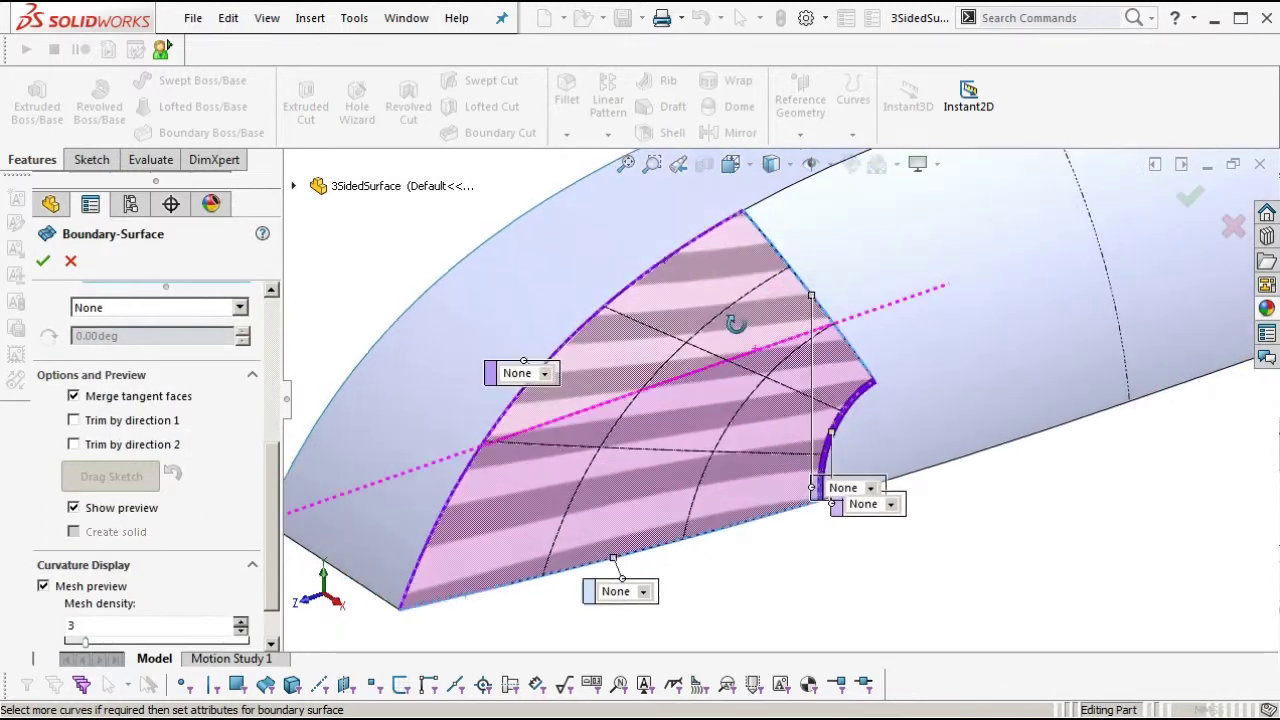
{"action": "middle_click_drag", "start_coordinate": [736, 338], "coordinate": [713, 298]}
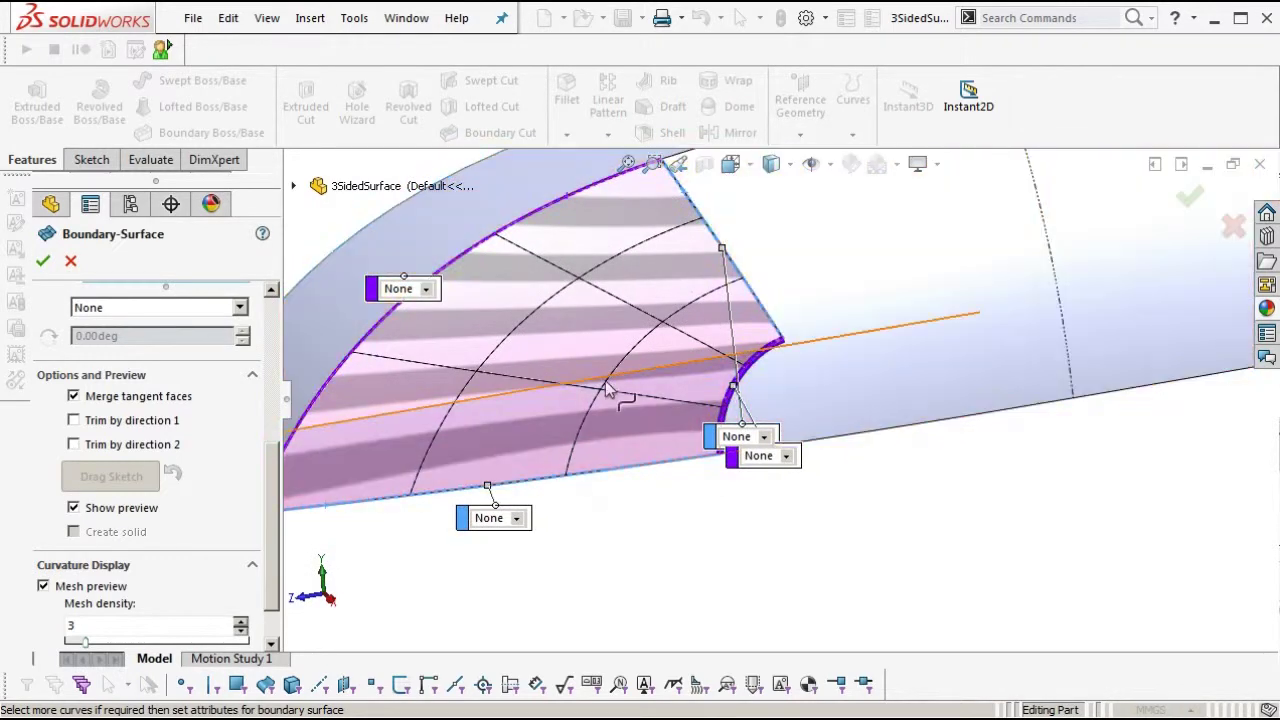
Make the boundary surface tangent to the loft along the trimmed arc edge and the slanted edge with Tangency To Face.
{"action": "scroll", "coordinate": [718, 476], "scroll_direction": "up", "scroll_amount": 3}
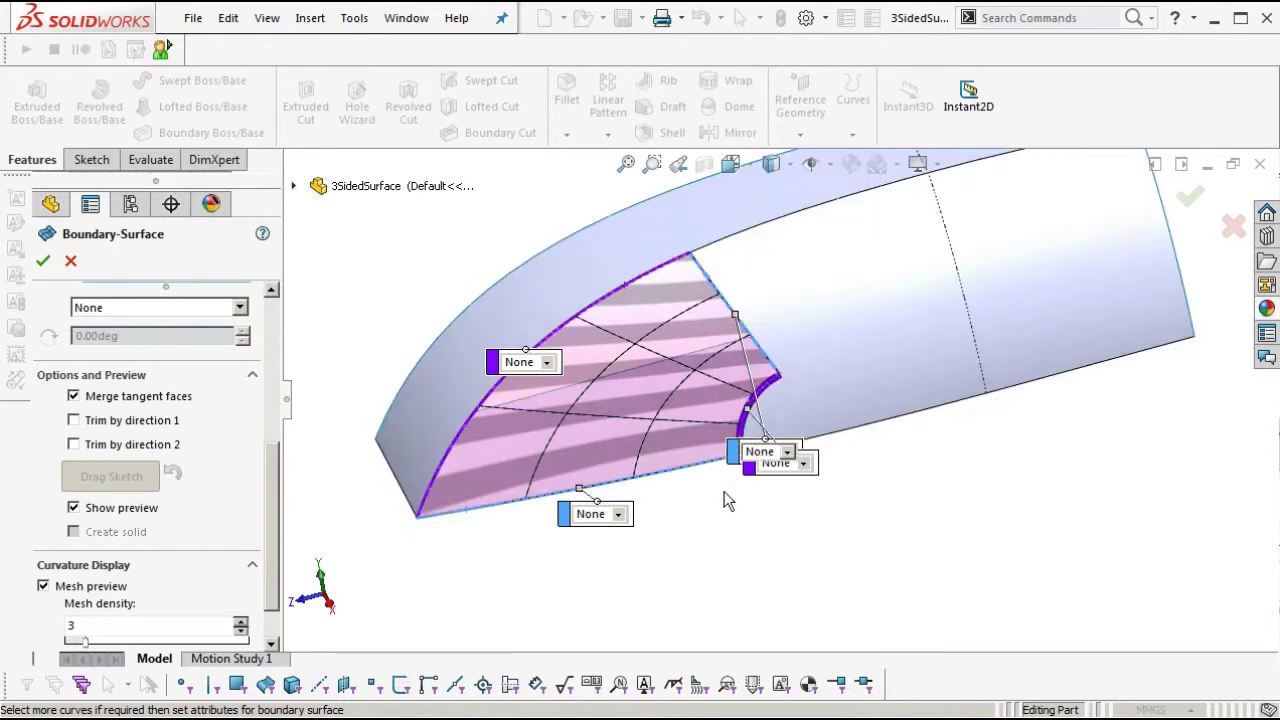
{"action": "scroll", "coordinate": [722, 480], "scroll_direction": "down", "scroll_amount": 3}
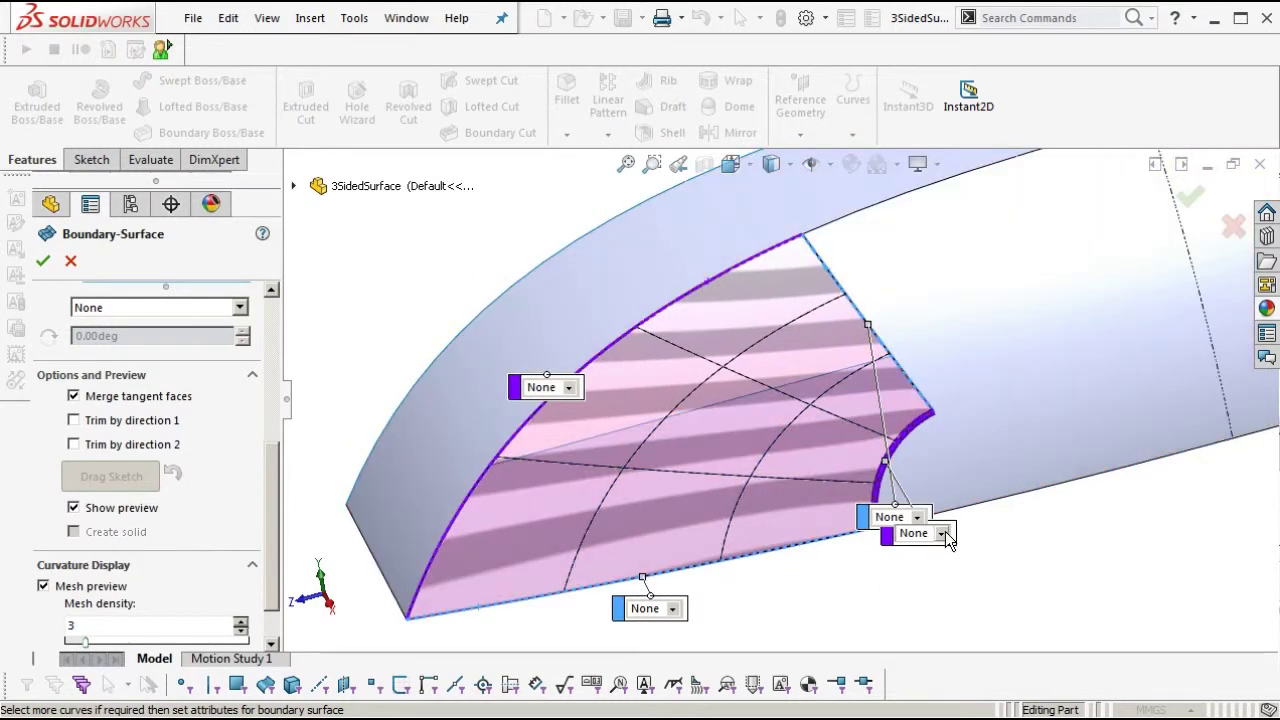
{"action": "scroll", "coordinate": [930, 535], "scroll_direction": "down", "scroll_amount": 2}
{"action": "left_click", "coordinate": [930, 528]}
{"action": "left_click", "coordinate": [925, 569]}
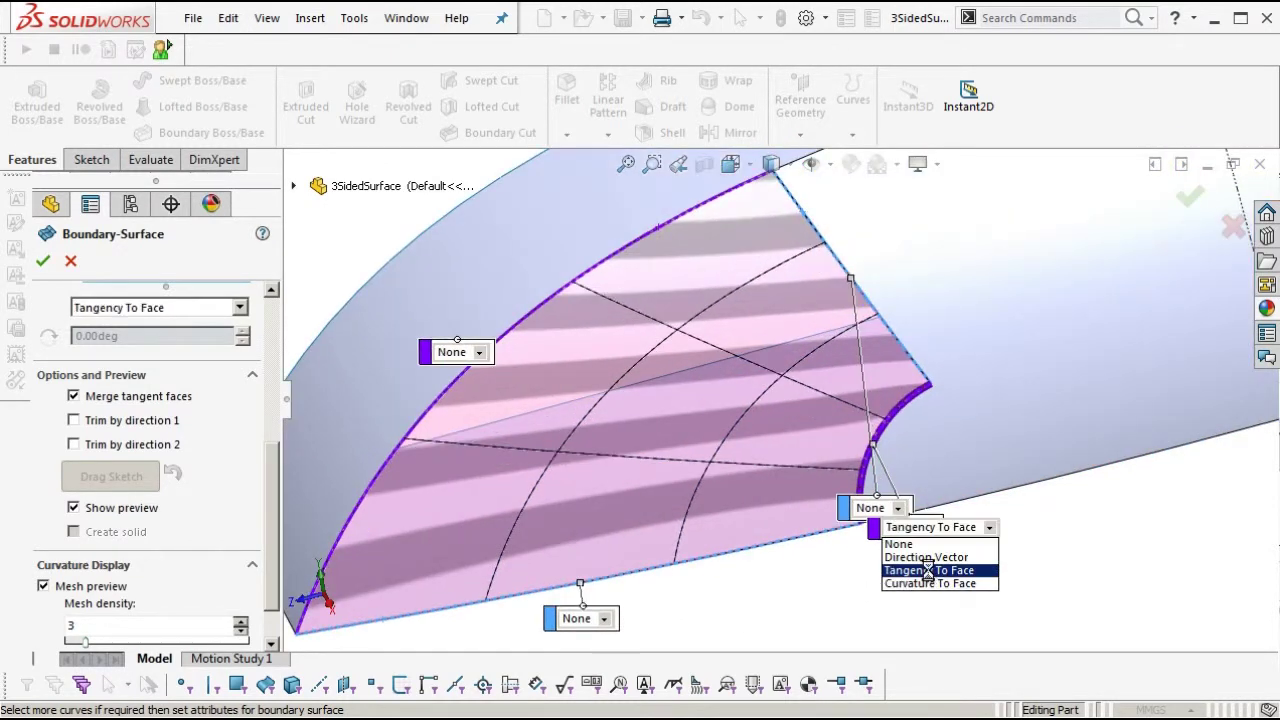
{"action": "left_click", "coordinate": [898, 509]}
{"action": "left_click", "coordinate": [880, 551]}
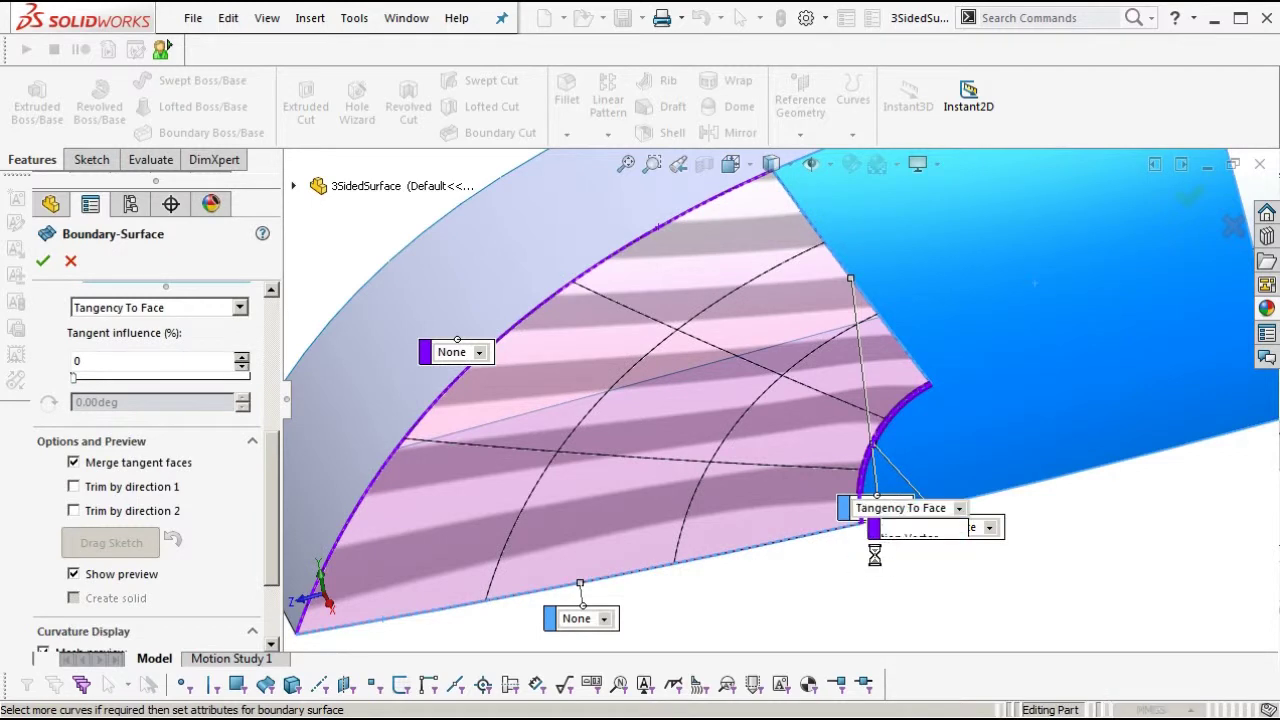
{"action": "middle_click_drag", "start_coordinate": [779, 572], "coordinate": [813, 525], "text": "ctrl"}
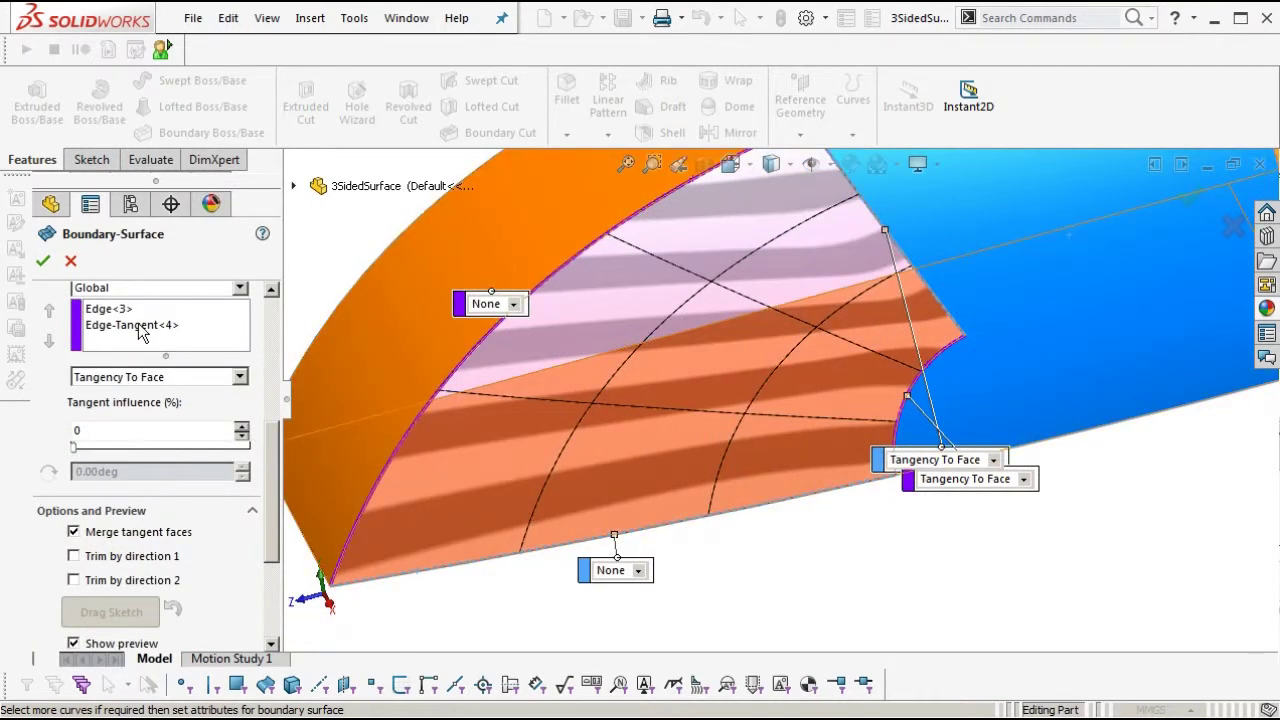
Raise the tangent influence of the slanted edge in Direction 1 to 100% and check the zebra stripes.
{"action": "left_click", "coordinate": [141, 325]}
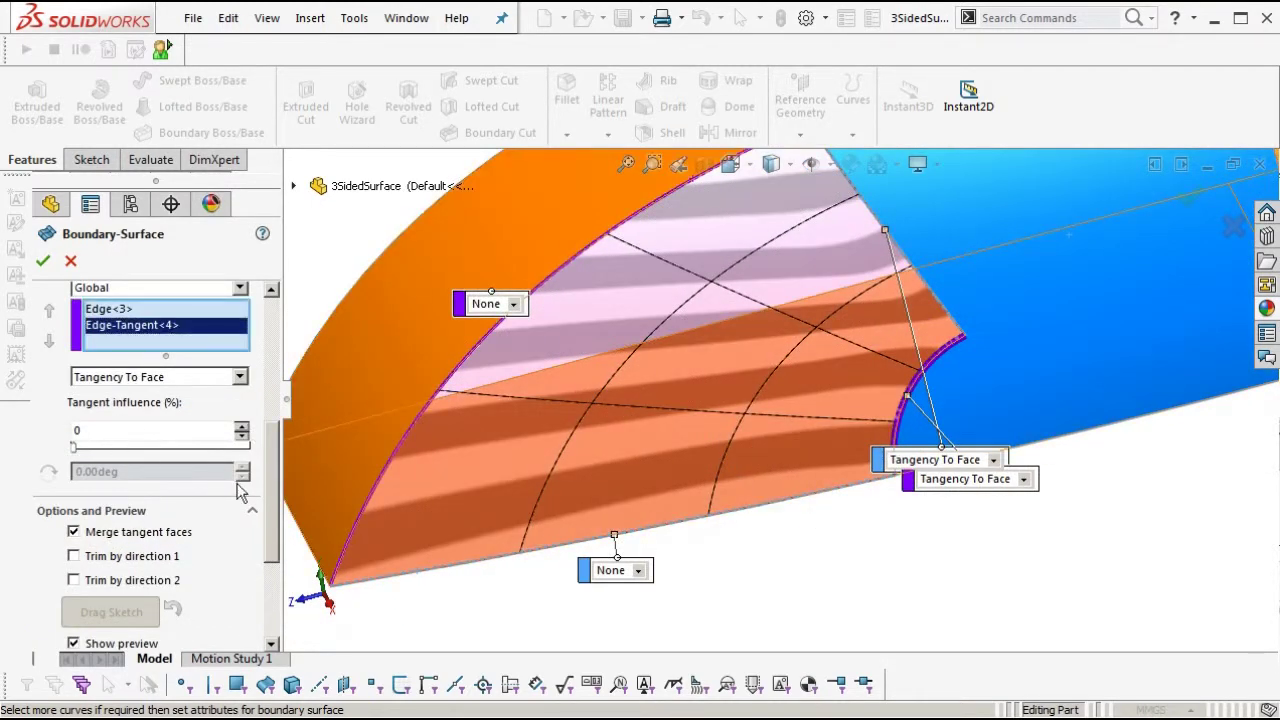
{"action": "left_click_drag", "start_coordinate": [277, 488], "coordinate": [281, 357]}
{"action": "left_click", "coordinate": [130, 358]}
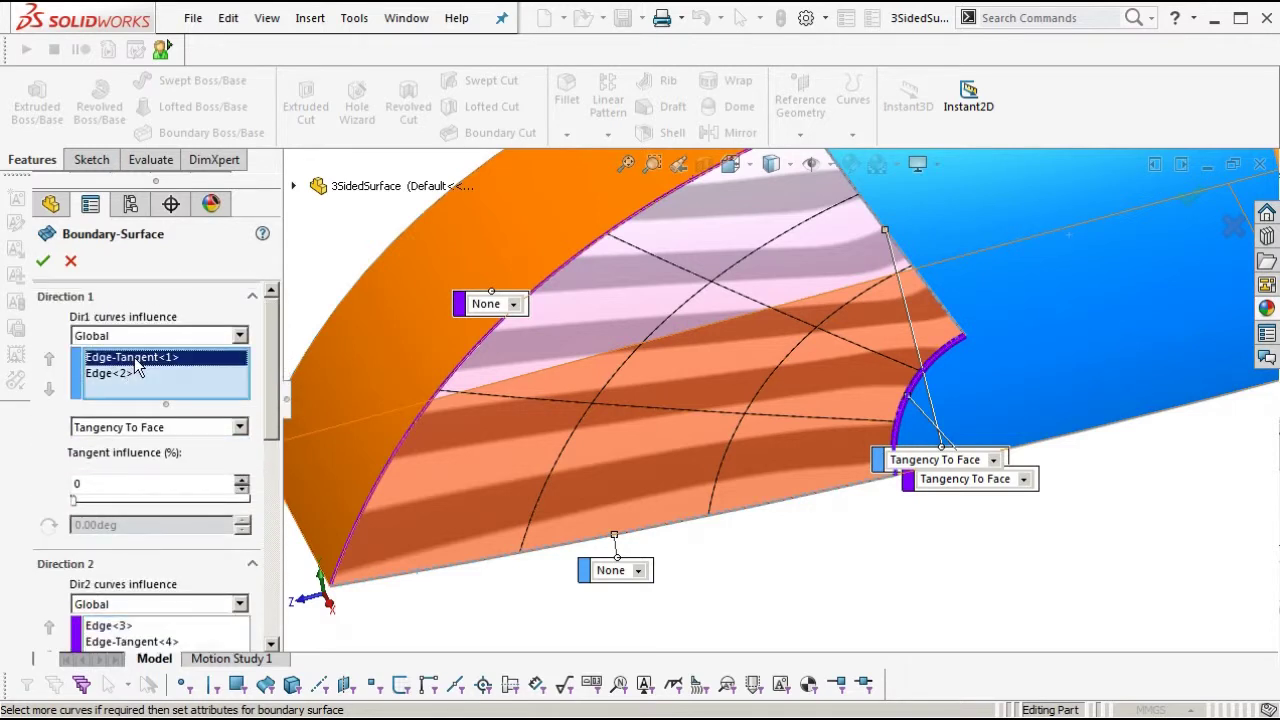
{"action": "left_click_drag", "start_coordinate": [72, 500], "coordinate": [301, 507]}
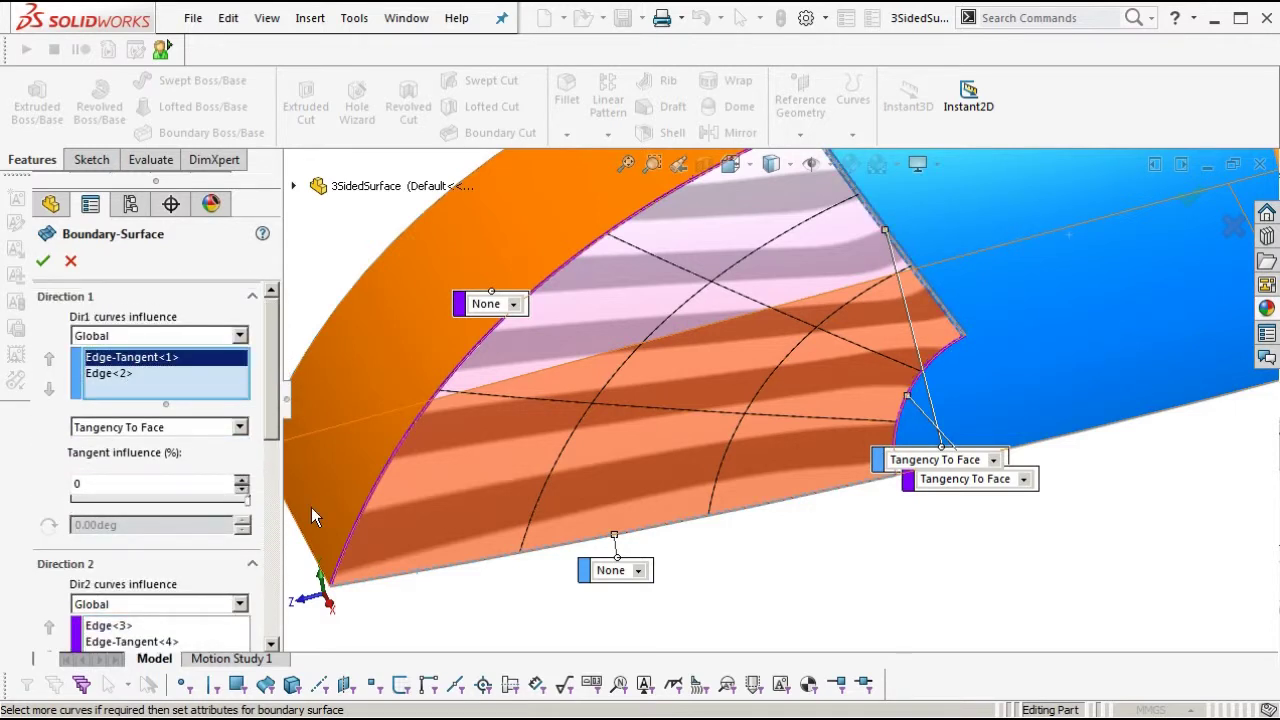
{"action": "left_click", "coordinate": [977, 495]}
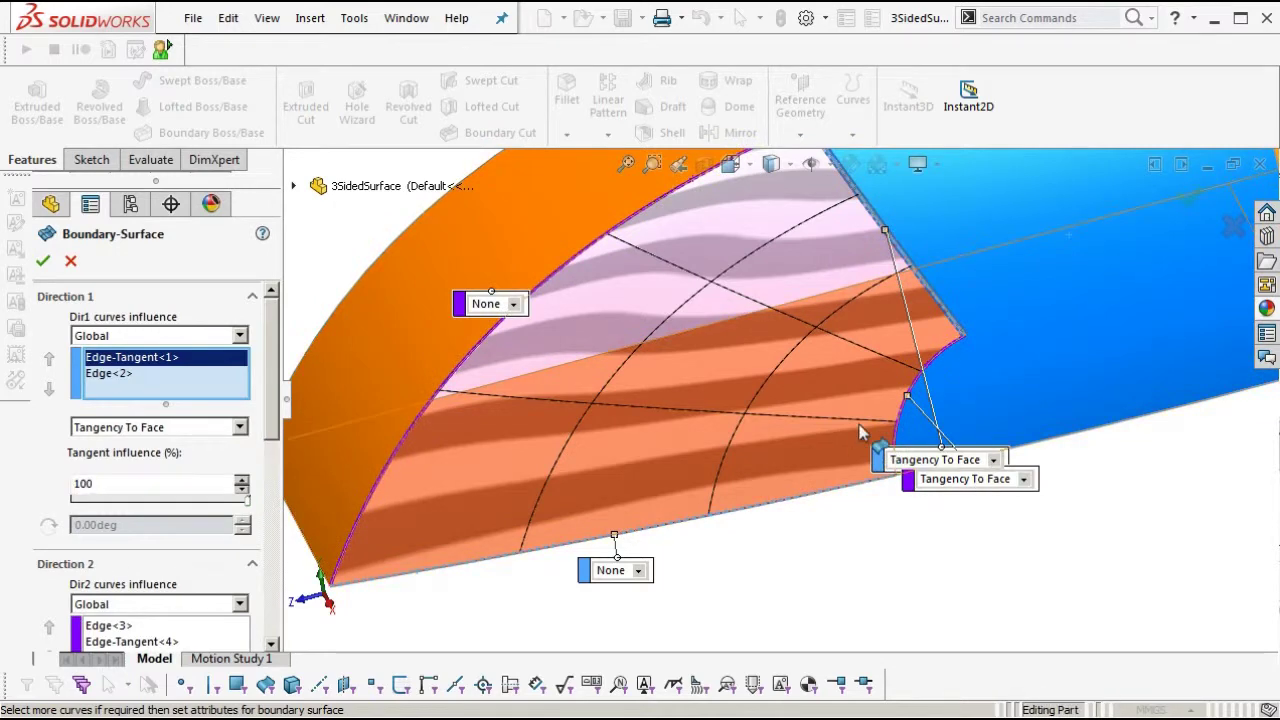
{"action": "scroll", "coordinate": [840, 503], "scroll_direction": "down", "scroll_amount": 1}
{"action": "mouse_move", "coordinate": [840, 500]}
{"action": "middle_mouse_down"}
{"action": "mouse_move", "coordinate": [832, 468]}
{"action": "mouse_move", "coordinate": [843, 509]}
{"action": "mouse_move", "coordinate": [849, 443]}
{"action": "mouse_move", "coordinate": [889, 366]}
{"action": "mouse_move", "coordinate": [896, 418]}
{"action": "mouse_move", "coordinate": [876, 403]}
{"action": "middle_mouse_up"}
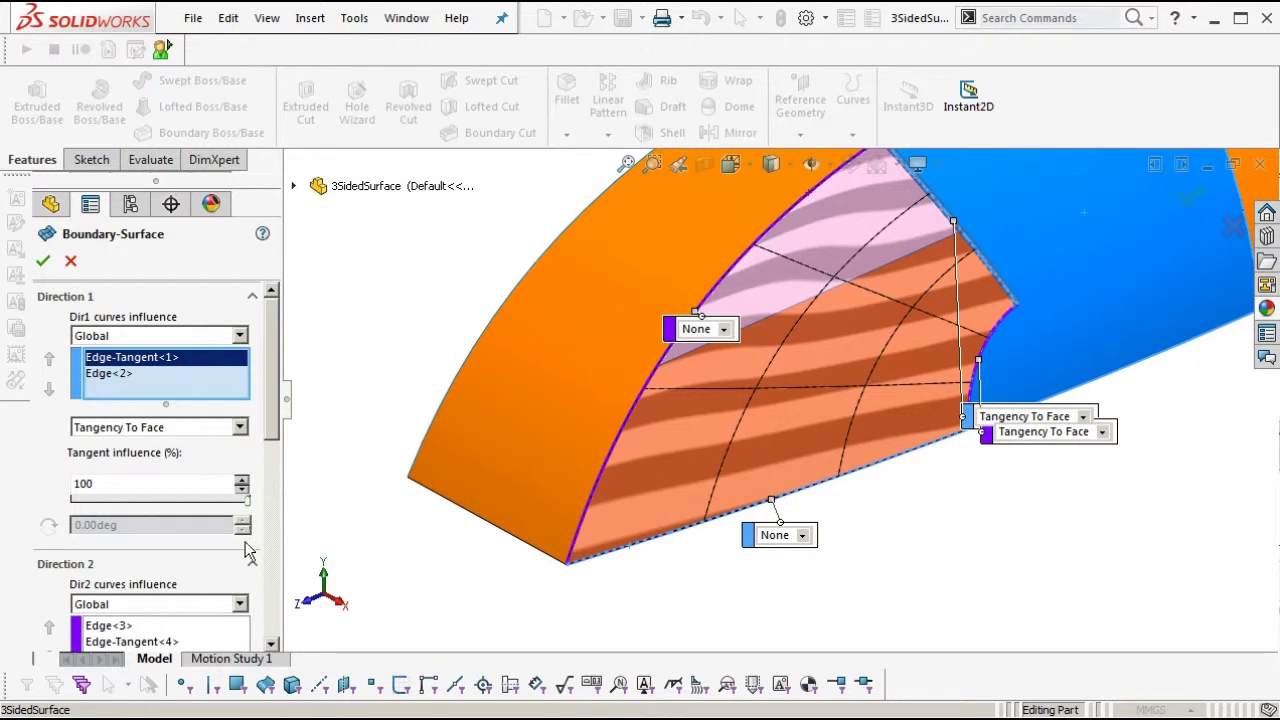
Set the tangent influence to 100% for the Direction 2 arc edge and 0% for Direction 1, and accept the boundary surface.
{"action": "left_click", "coordinate": [174, 642]}
{"action": "left_click_drag", "start_coordinate": [272, 428], "coordinate": [272, 509]}
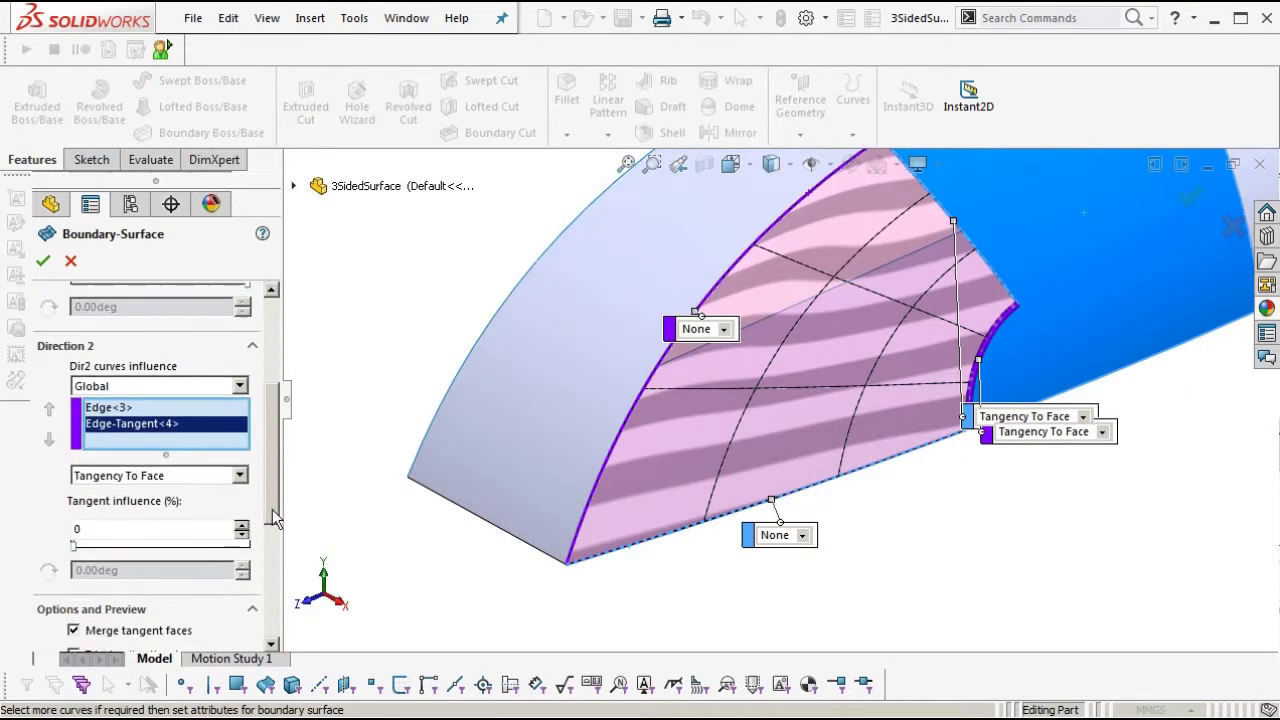
{"action": "left_click_drag", "start_coordinate": [81, 552], "coordinate": [342, 553]}
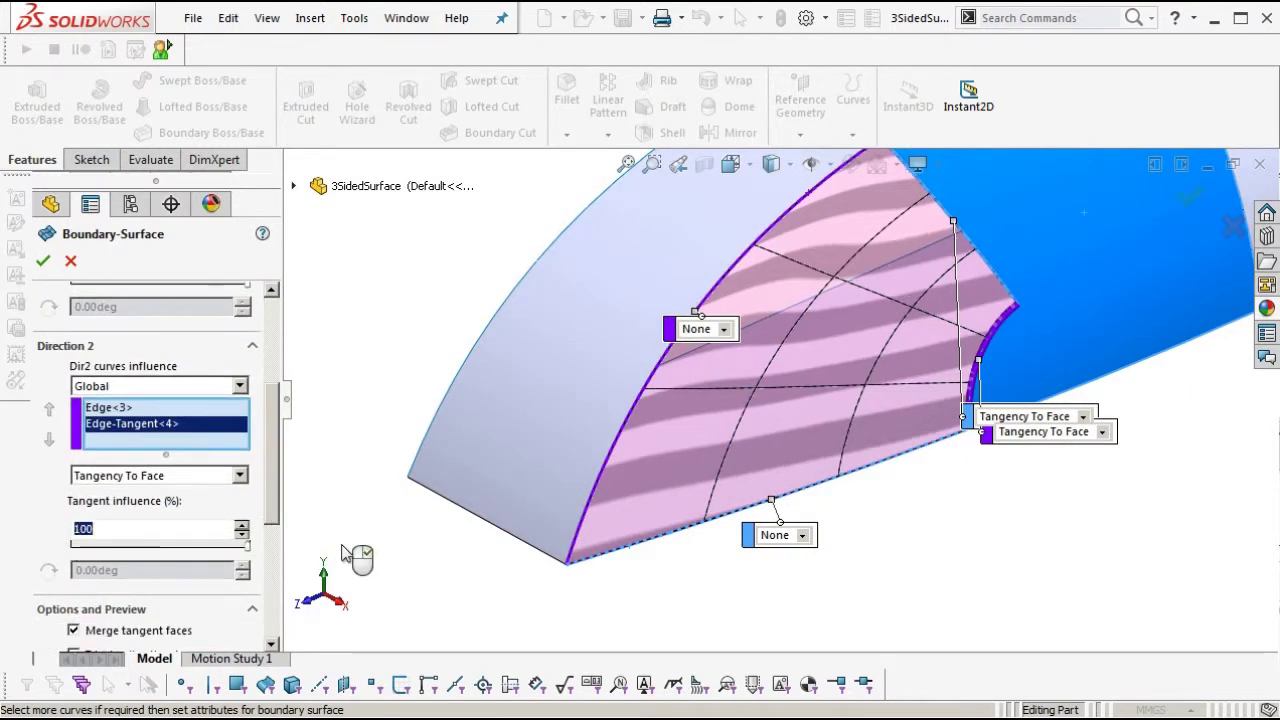
{"action": "left_click_drag", "start_coordinate": [275, 415], "coordinate": [279, 326]}
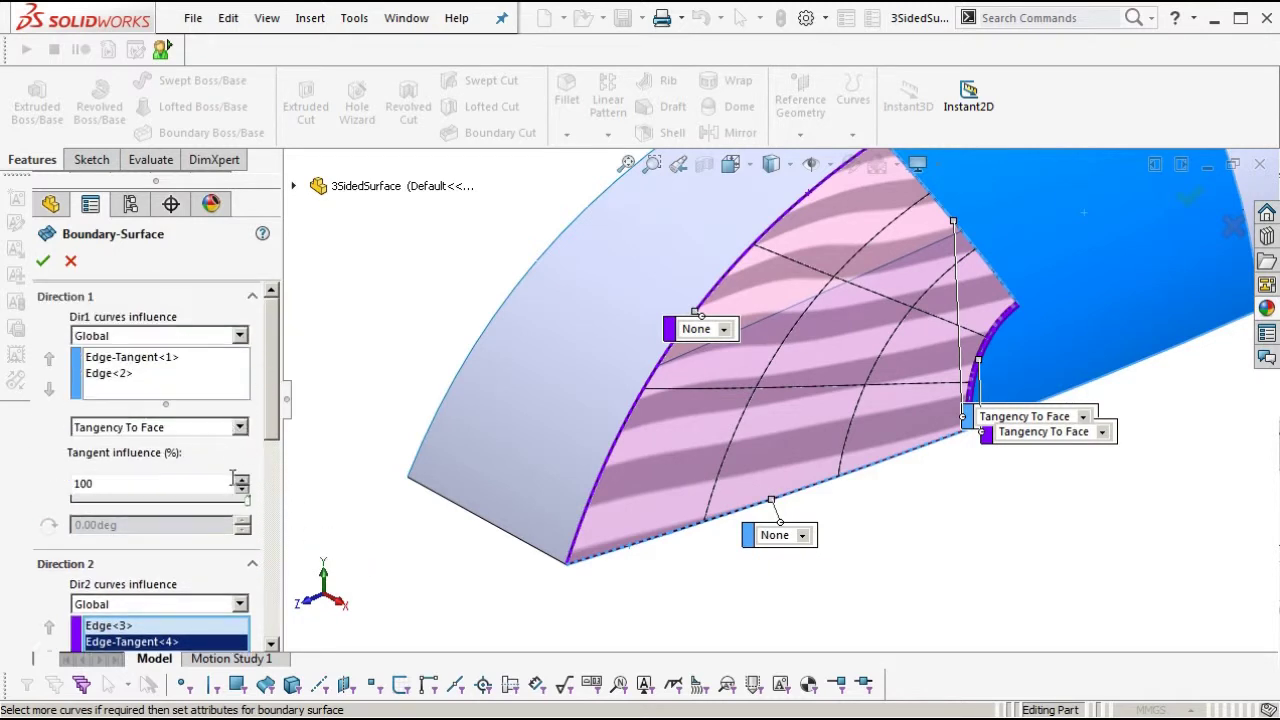
{"action": "left_click_drag", "start_coordinate": [8, 513], "coordinate": [7, 513]}
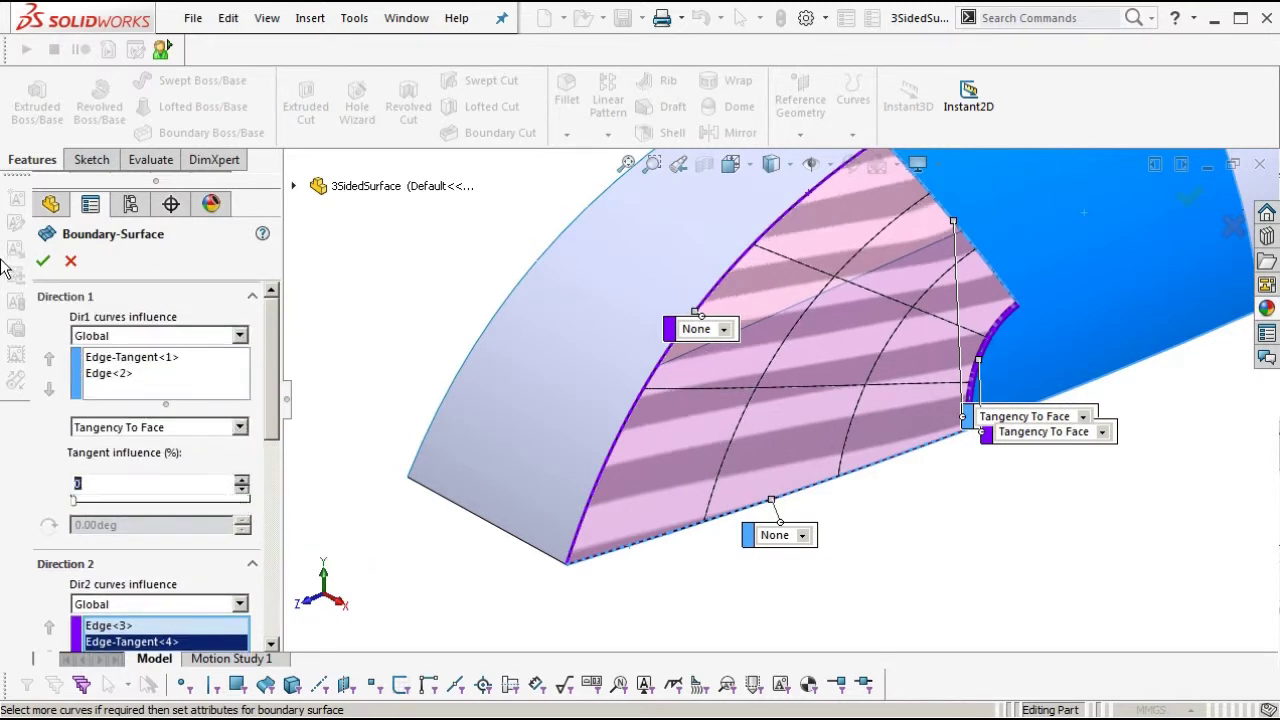
{"action": "left_click", "coordinate": [44, 265]}
Knit the new four-sided boundary surface together with the surrounding knitted surface body.
{"action": "scroll", "coordinate": [880, 555], "scroll_direction": "up", "scroll_amount": 2}
{"action": "middle_click_drag", "start_coordinate": [926, 420], "coordinate": [752, 556]}
{"action": "key", "text": "k"}
{"action": "left_click", "coordinate": [849, 366]}
{"action": "left_click", "coordinate": [657, 398]}
{"action": "middle_click_drag", "start_coordinate": [657, 398], "coordinate": [709, 457]}
{"action": "right_click", "coordinate": [709, 457]}
Examine how the four-sided patch blends into the adjoining surfaces.
{"action": "mouse_move", "coordinate": [894, 534]}
{"action": "middle_mouse_down"}
{"action": "mouse_move", "coordinate": [834, 369]}
{"action": "mouse_move", "coordinate": [846, 489]}
{"action": "mouse_move", "coordinate": [832, 498]}
{"action": "mouse_move", "coordinate": [771, 410]}
{"action": "mouse_move", "coordinate": [774, 463]}
{"action": "middle_mouse_up"}
{"action": "key", "text": "c"}
{"action": "key", "text": "z"}
{"action": "key", "text": "Return"}
{"action": "key", "text": "z"}
{"action": "middle_click_drag", "start_coordinate": [750, 522], "coordinate": [860, 504], "text": "ctrl"}
Reopen the four-sided boundary surface for editing and replace its zebra stripes with curvature combs.
{"action": "left_click", "coordinate": [730, 392]}
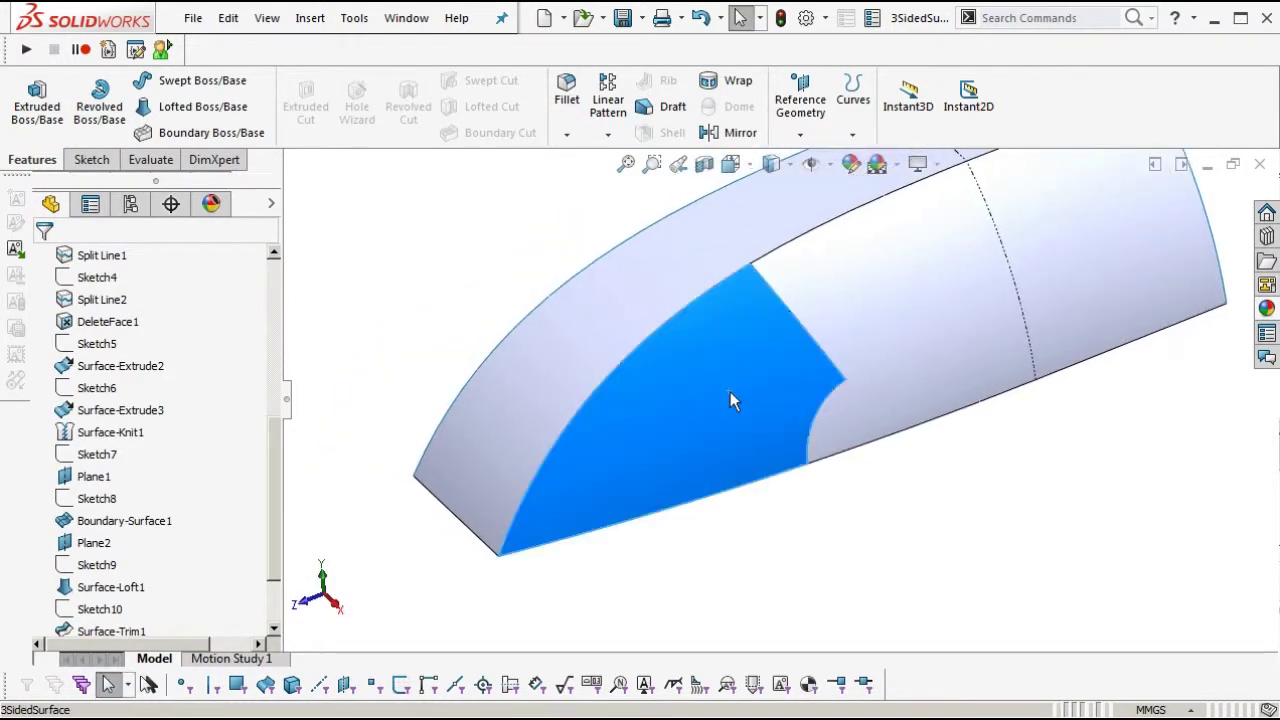
{"action": "scroll", "coordinate": [226, 572], "scroll_direction": "down", "scroll_amount": 2}
{"action": "left_click", "coordinate": [97, 565]}
{"action": "left_click", "coordinate": [103, 587]}
{"action": "left_click", "coordinate": [120, 544]}
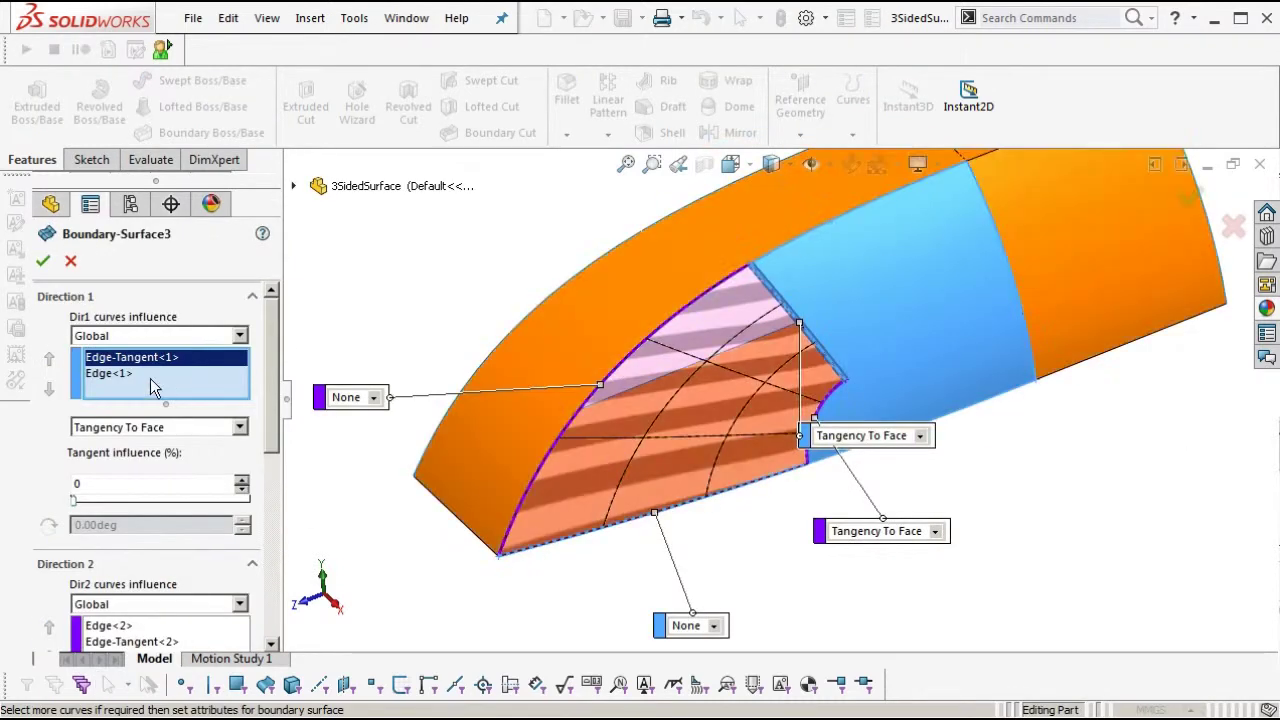
{"action": "left_click_drag", "start_coordinate": [272, 440], "coordinate": [275, 645]}
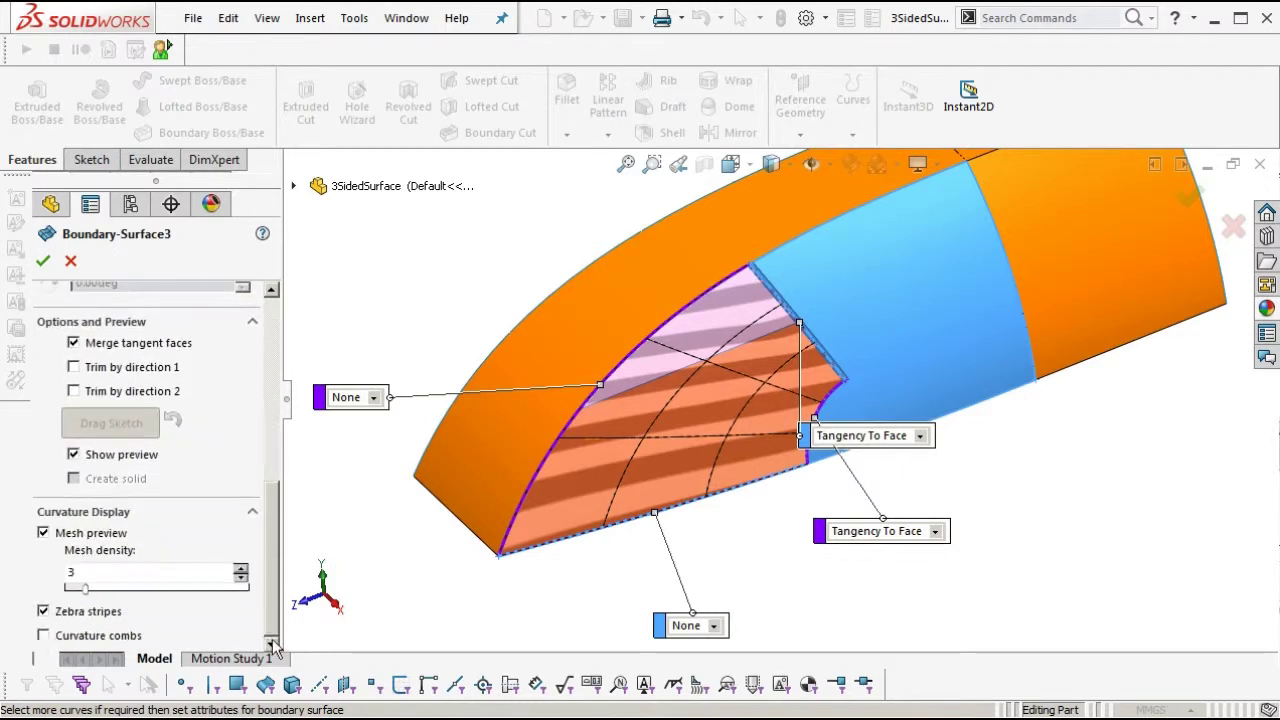
{"action": "left_click", "coordinate": [43, 611]}
{"action": "left_click", "coordinate": [43, 635]}
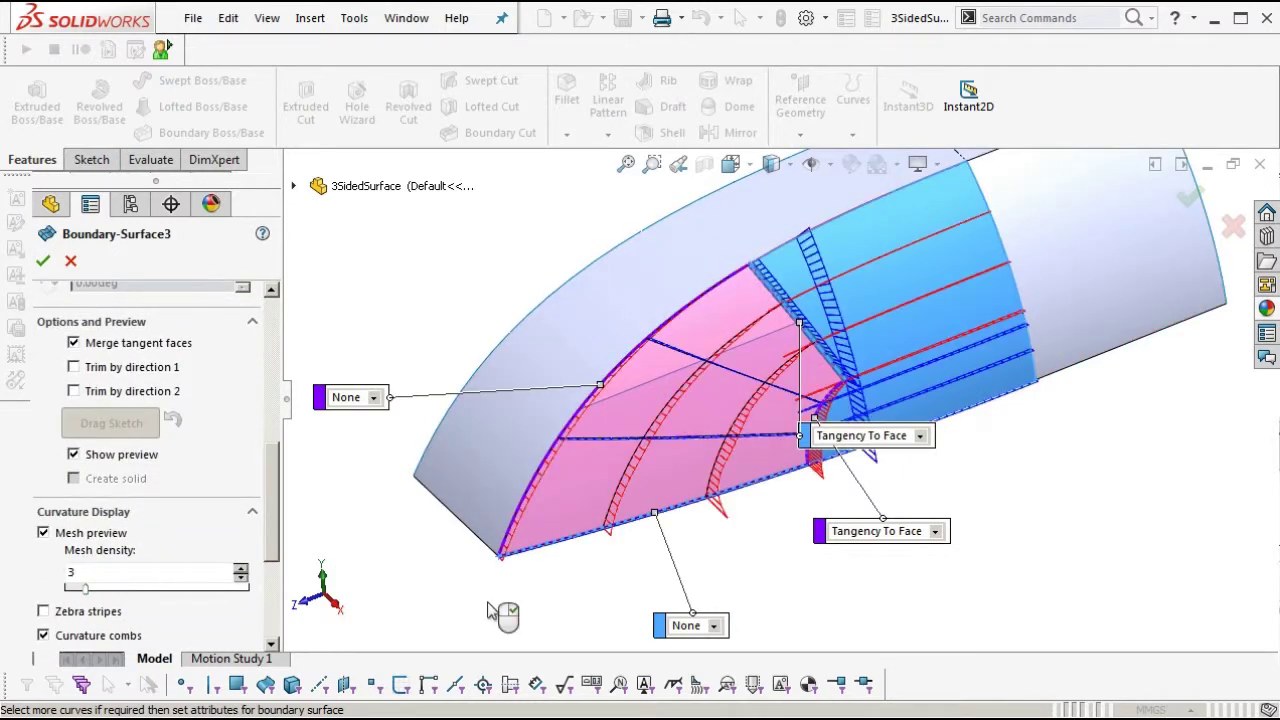
{"action": "mouse_move", "coordinate": [850, 500]}
{"action": "middle_mouse_down"}
{"action": "mouse_move", "coordinate": [783, 357]}
{"action": "mouse_move", "coordinate": [763, 409]}
{"action": "mouse_move", "coordinate": [700, 231]}
{"action": "mouse_move", "coordinate": [723, 303]}
{"action": "mouse_move", "coordinate": [848, 351]}
{"action": "middle_mouse_up"}
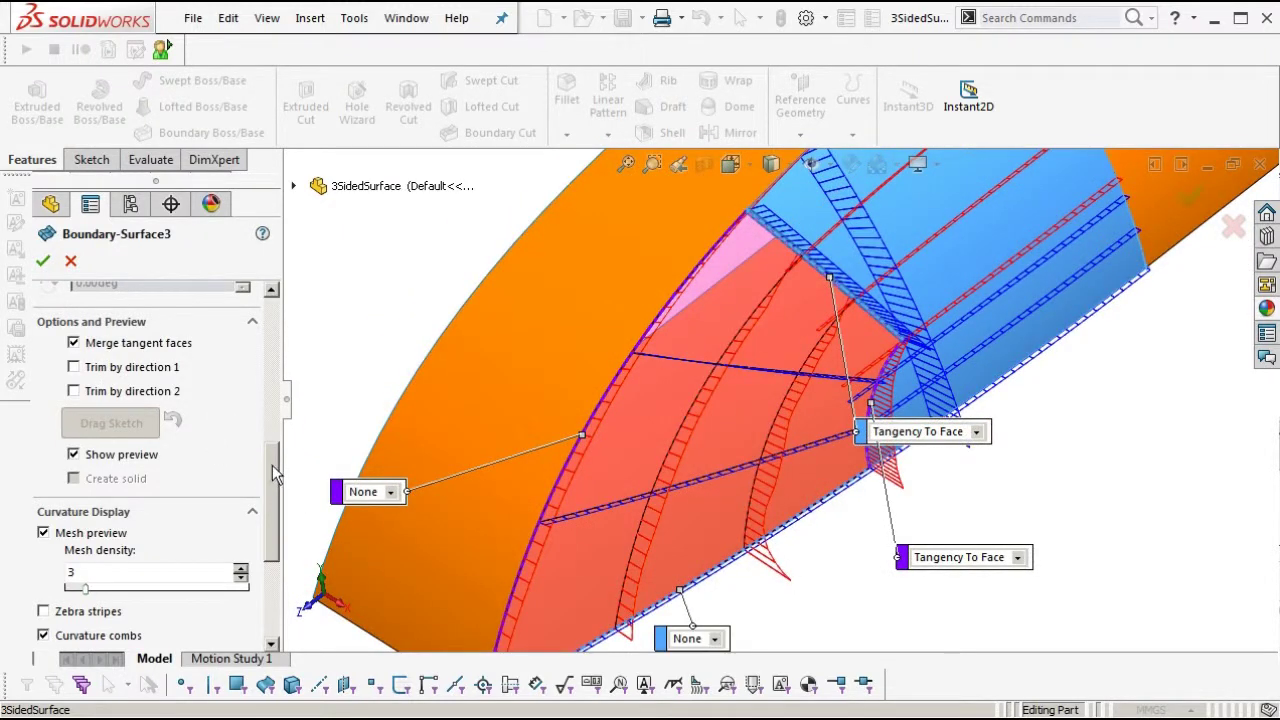
Set the tangent influence to 100% for Direction 1 and 0% for the Direction 2 arc edge, and accept the edited surface.
{"action": "left_click_drag", "start_coordinate": [276, 480], "coordinate": [276, 313]}
{"action": "left_click_drag", "start_coordinate": [74, 500], "coordinate": [313, 501]}
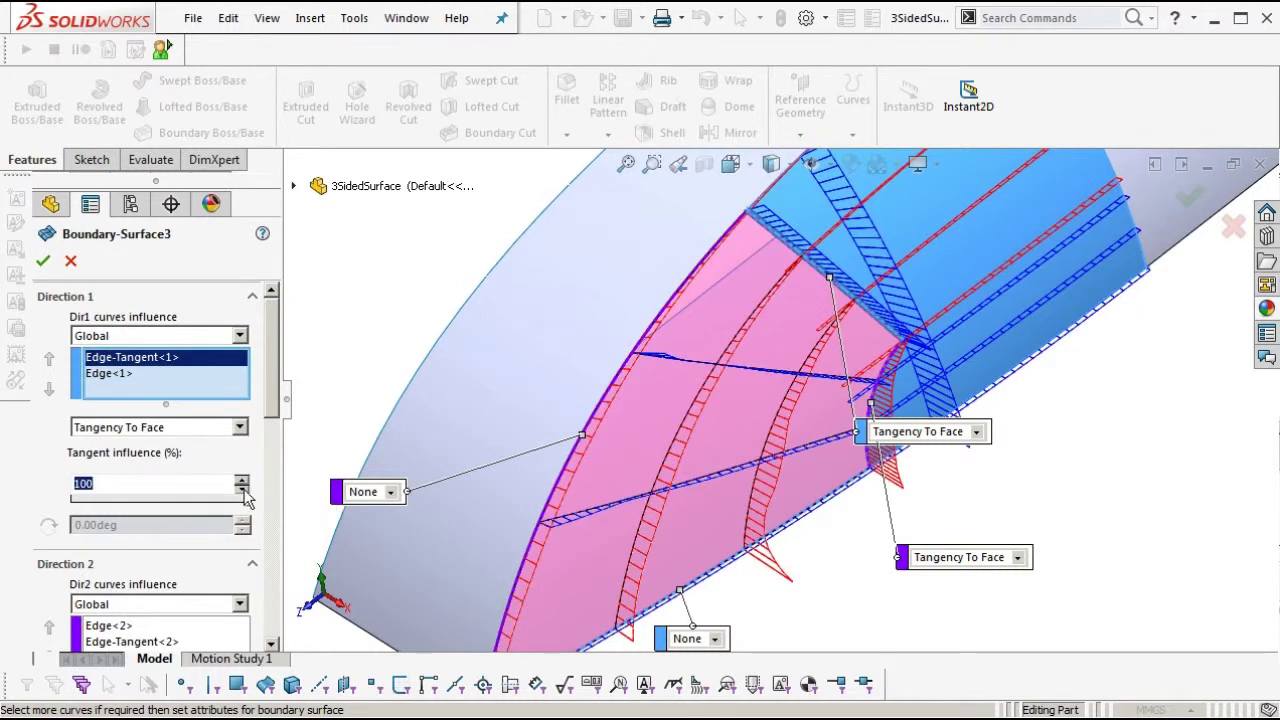
{"action": "scroll", "coordinate": [236, 388], "scroll_direction": "down", "scroll_amount": 5}
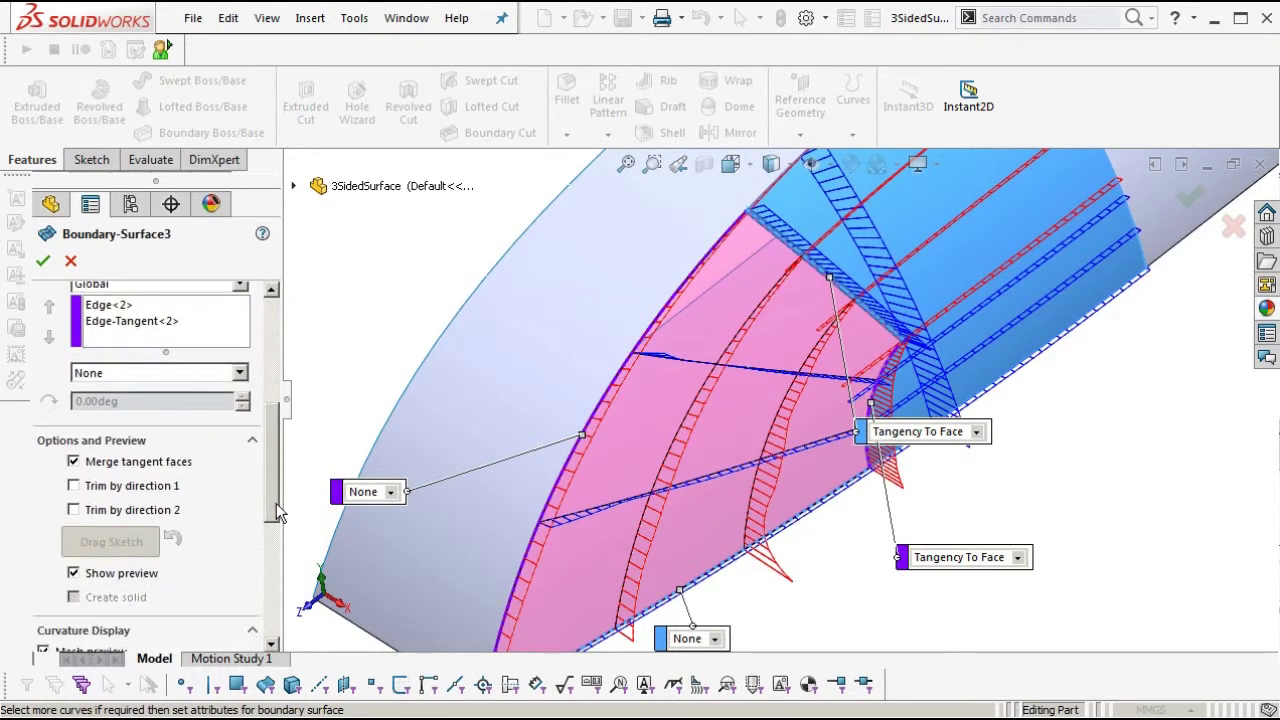
{"action": "left_click", "coordinate": [160, 327]}
{"action": "left_click_drag", "start_coordinate": [247, 446], "coordinate": [42, 462]}
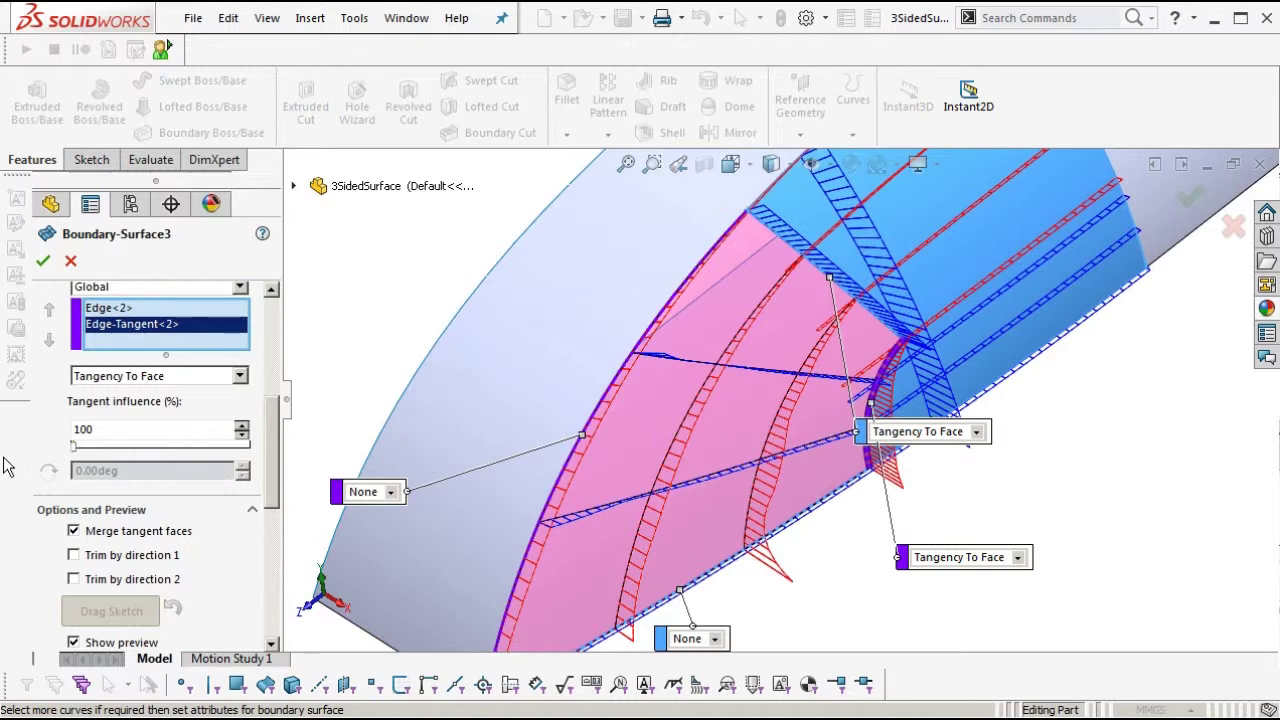
{"action": "mouse_move", "coordinate": [690, 420]}
{"action": "middle_mouse_down"}
{"action": "mouse_move", "coordinate": [757, 343]}
{"action": "mouse_move", "coordinate": [747, 243]}
{"action": "mouse_move", "coordinate": [772, 284]}
{"action": "mouse_move", "coordinate": [743, 403]}
{"action": "mouse_move", "coordinate": [765, 446]}
{"action": "middle_mouse_up"}
{"action": "key", "text": "Return"}
{"action": "key", "text": "c"}
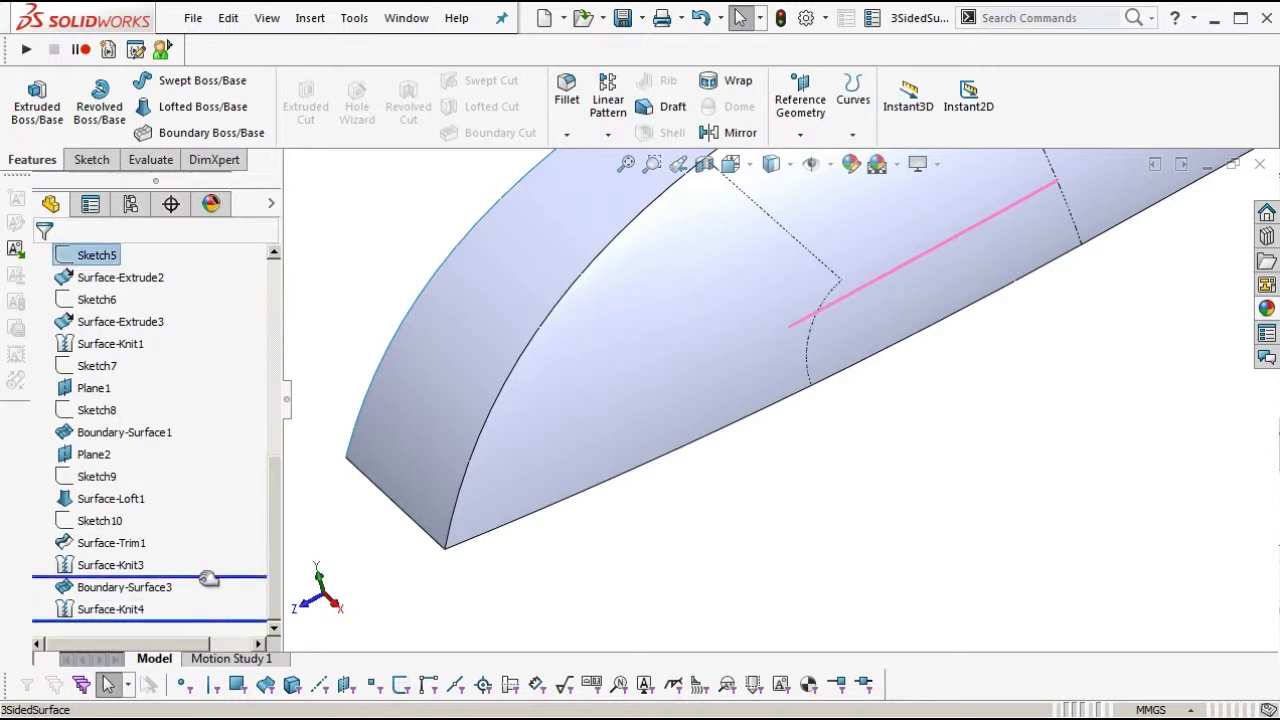
Roll the model back to just before the four-sided boundary surface.
{"action": "left_click_drag", "start_coordinate": [208, 578], "coordinate": [208, 577]}
{"action": "middle_click_drag", "start_coordinate": [737, 546], "coordinate": [780, 601]}
{"action": "middle_click_drag", "start_coordinate": [786, 470], "coordinate": [857, 498]}
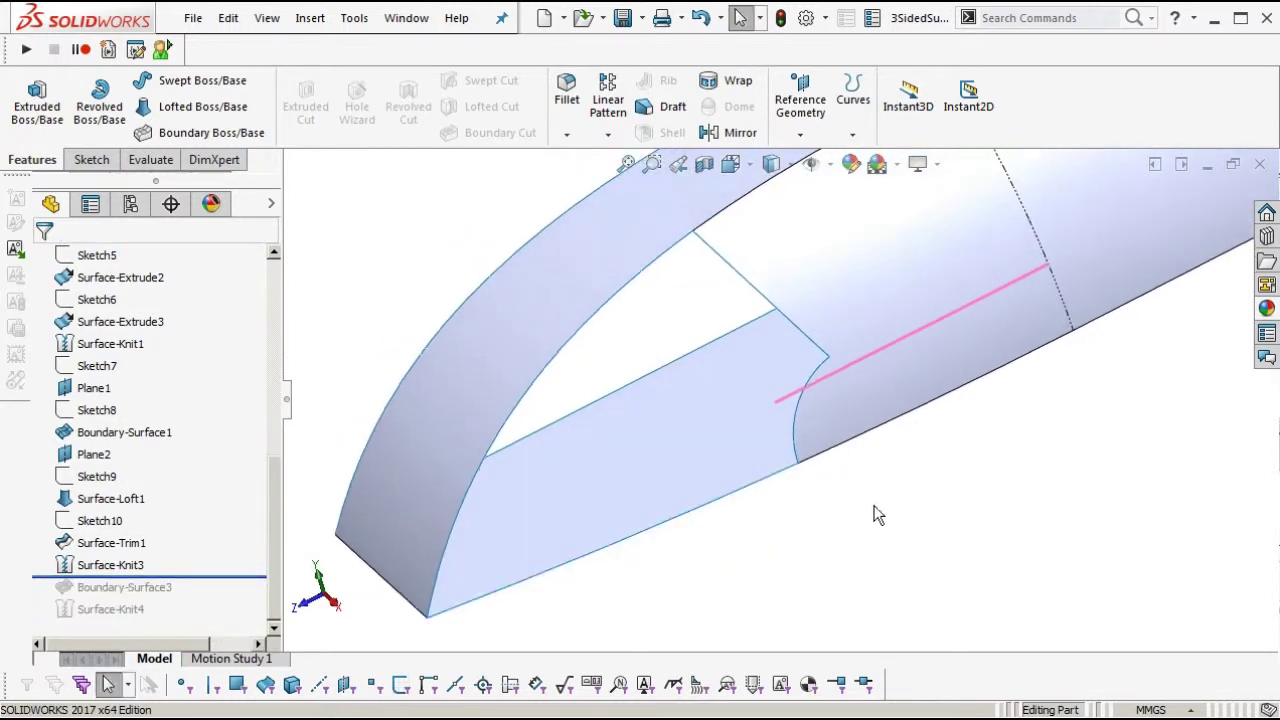
Create a reference plane through a point on the opening's curved edge and one on the trimmed arc edge, with the Right Plane as third reference.
{"action": "key", "text": "s"}
{"action": "left_click", "coordinate": [909, 576]}
{"action": "left_click", "coordinate": [918, 598]}
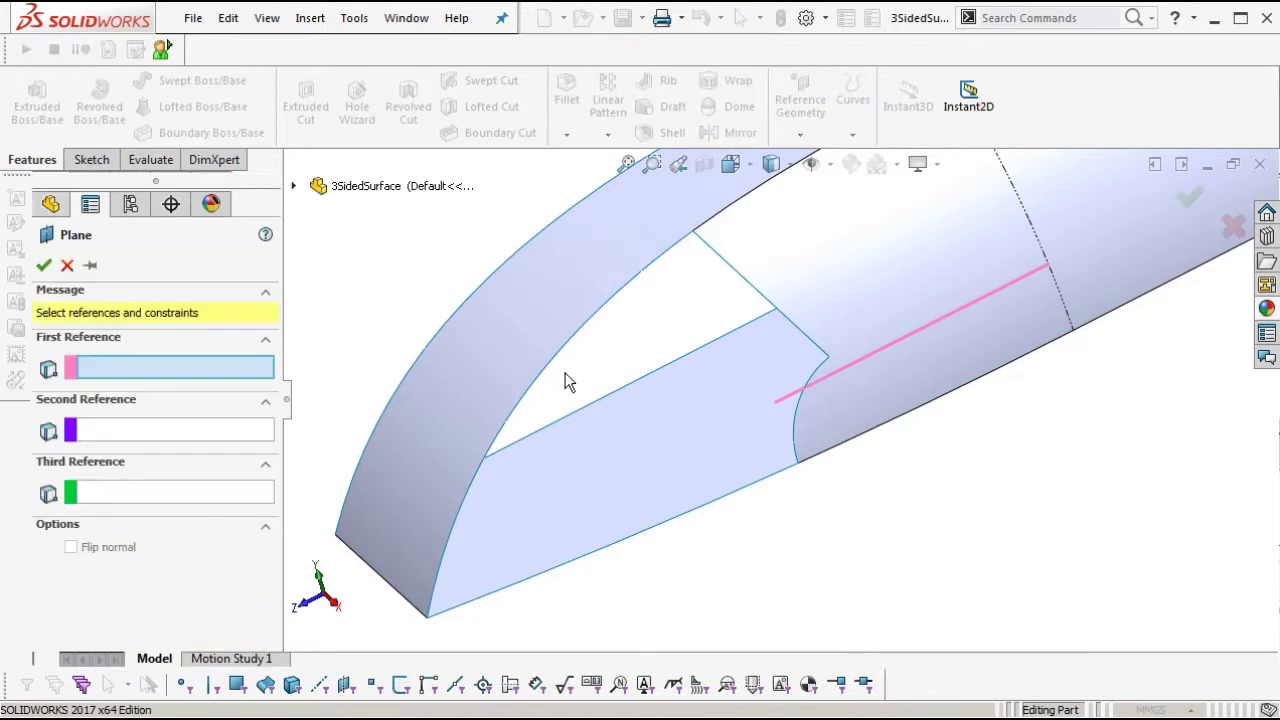
{"action": "left_click", "coordinate": [521, 400]}
{"action": "mouse_move", "coordinate": [771, 420]}
{"action": "middle_mouse_down"}
{"action": "mouse_move", "coordinate": [734, 357]}
{"action": "mouse_move", "coordinate": [720, 368]}
{"action": "mouse_move", "coordinate": [770, 403]}
{"action": "middle_mouse_up"}
{"action": "left_click", "coordinate": [732, 369]}
{"action": "scroll", "coordinate": [770, 403], "scroll_direction": "up", "scroll_amount": 2}
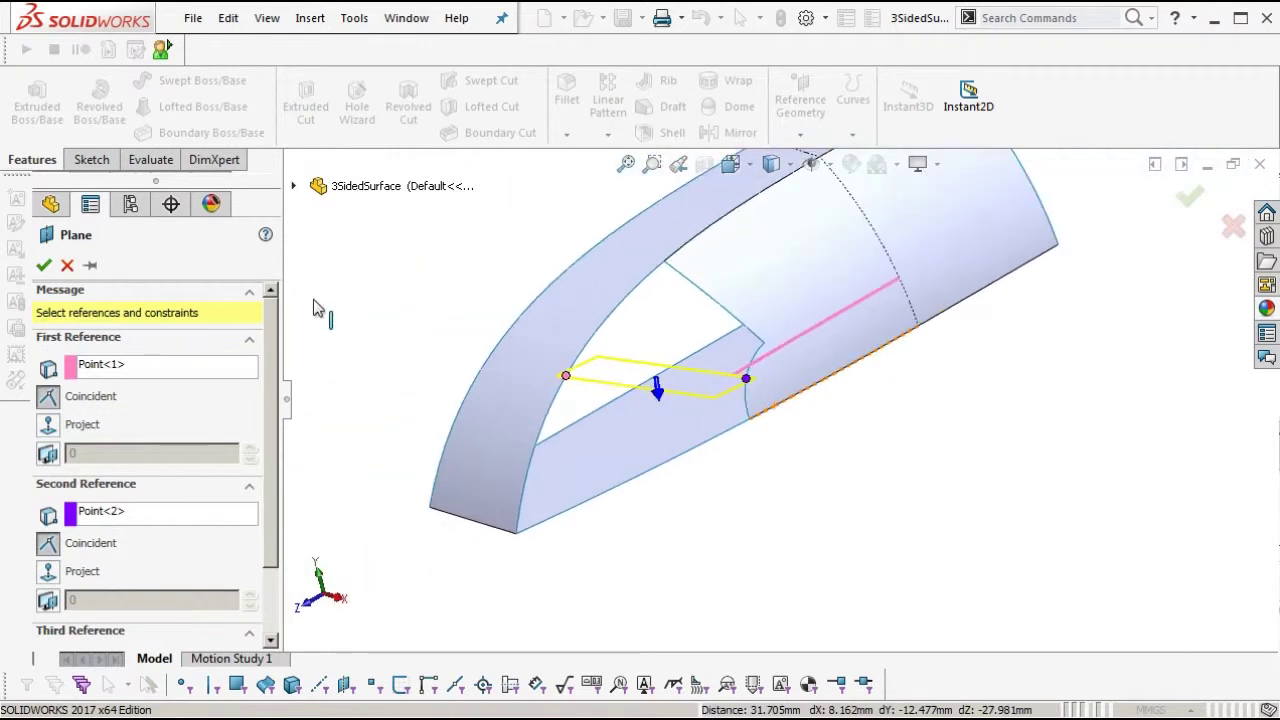
{"action": "left_click", "coordinate": [294, 187]}
{"action": "left_click", "coordinate": [396, 407]}
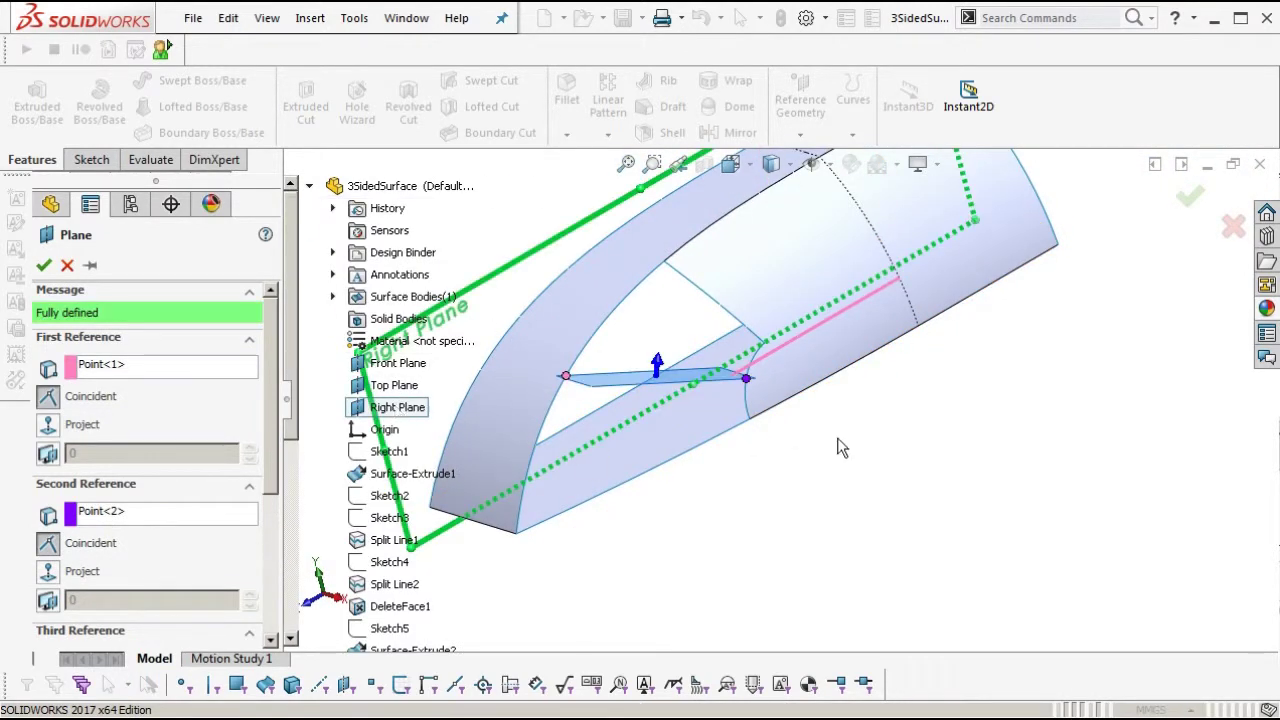
{"action": "middle_click_drag", "start_coordinate": [843, 443], "coordinate": [775, 458]}
{"action": "key", "text": "Return"}
Sketch a three-point arc on the new plane, spanning from near the opening's curved edge to near the trimmed arc edge.
{"action": "left_click", "coordinate": [107, 548]}
{"action": "left_click", "coordinate": [118, 543]}
{"action": "scroll", "coordinate": [711, 469], "scroll_direction": "down", "scroll_amount": 4}
{"action": "mouse_move", "coordinate": [711, 469]}
{"action": "middle_mouse_down"}
{"action": "mouse_move", "coordinate": [771, 417]}
{"action": "mouse_move", "coordinate": [699, 379]}
{"action": "middle_mouse_up"}
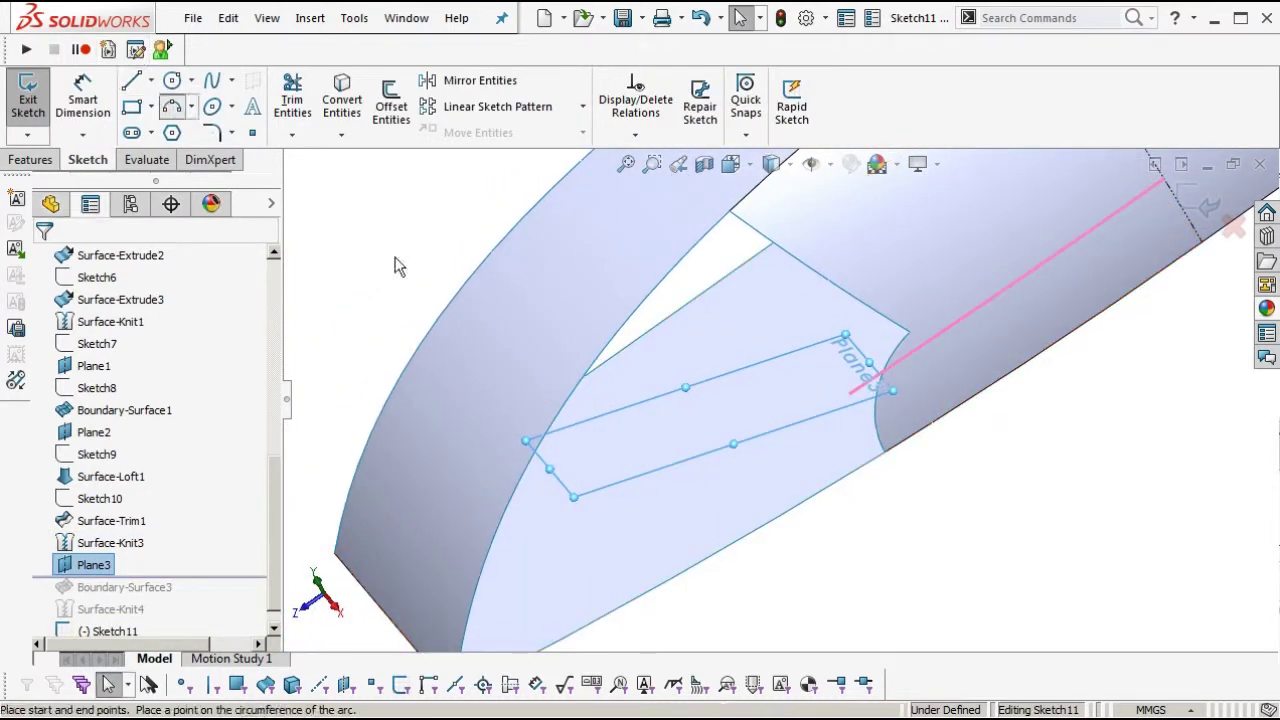
{"action": "left_click", "coordinate": [215, 134]}
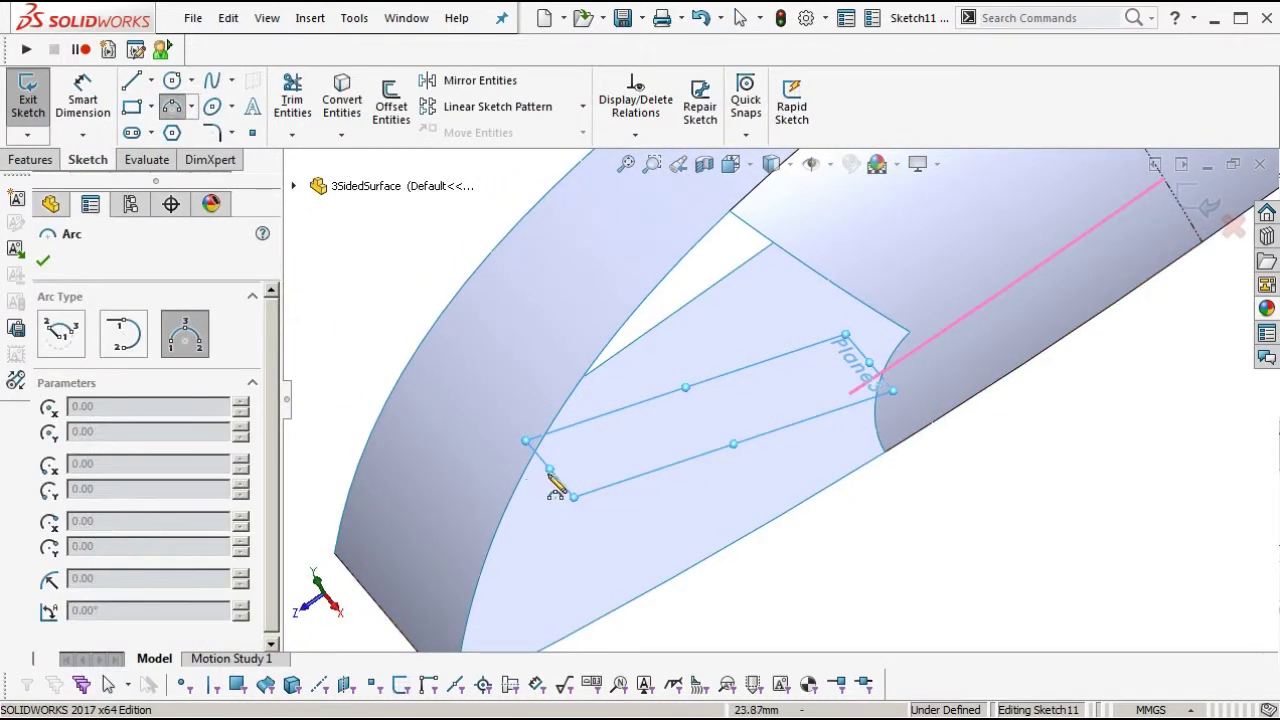
{"action": "left_click", "coordinate": [759, 464]}
{"action": "key", "text": "Escape"}
{"action": "scroll", "coordinate": [907, 454], "scroll_direction": "down", "scroll_amount": 3}
{"action": "key", "text": "Escape"}
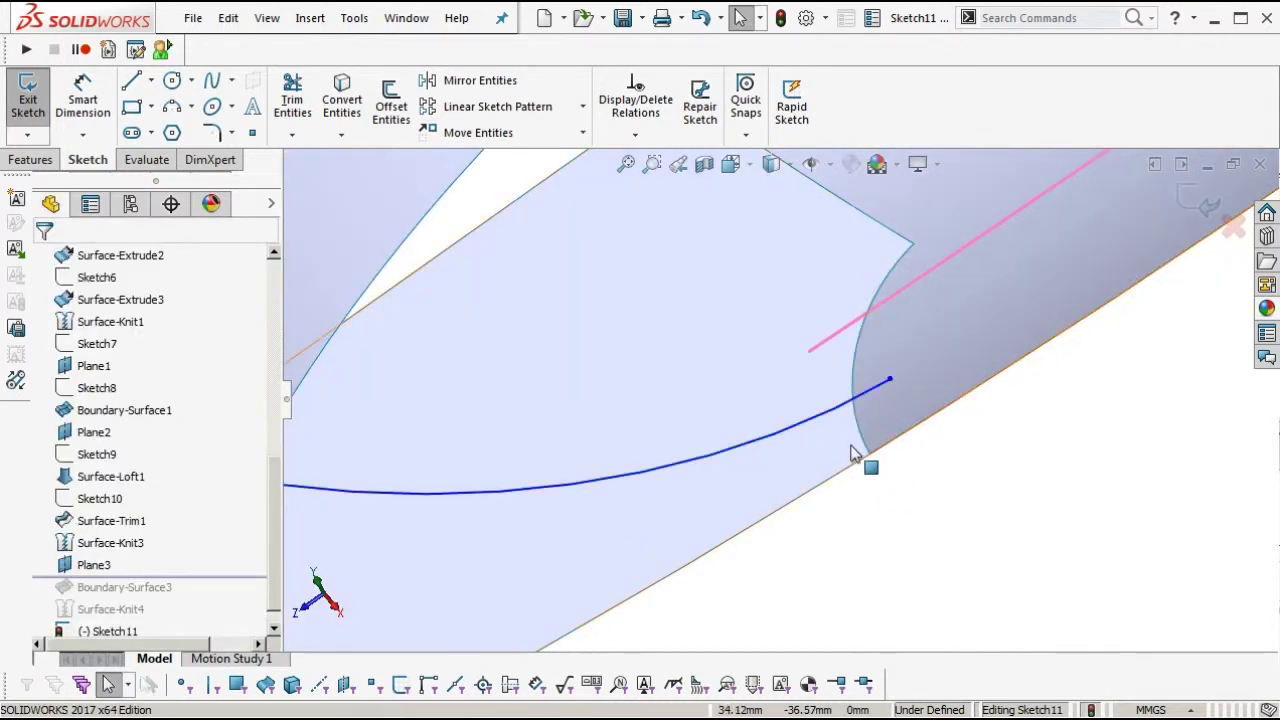
Add a Pierce relation between the sketched arc's nearby endpoint and the trimmed arc edge.
{"action": "left_click", "coordinate": [865, 440]}
{"action": "left_click", "coordinate": [890, 379], "text": "ctrl"}
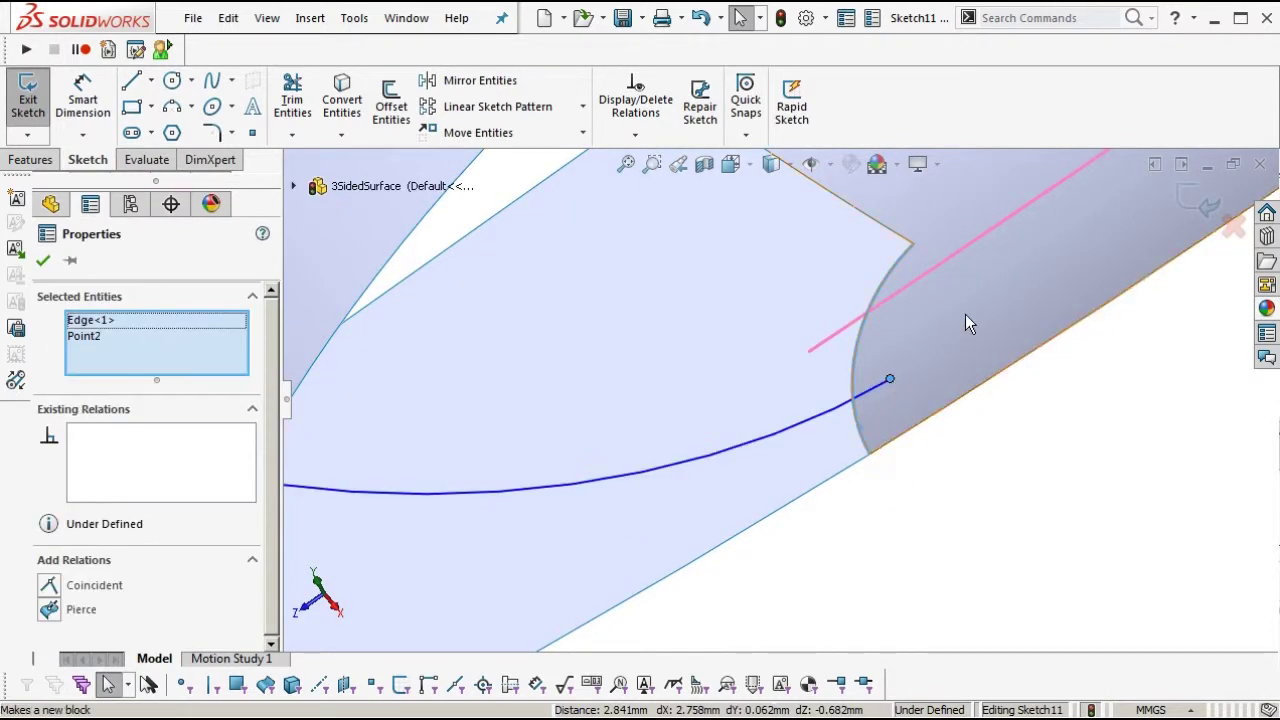
{"action": "left_click", "coordinate": [974, 295]}
{"action": "left_click", "coordinate": [1003, 464]}
Create an intersection curve where the sketch plane cuts the trimmed loft face.
{"action": "scroll", "coordinate": [960, 400], "scroll_direction": "up", "scroll_amount": 2}
{"action": "left_click", "coordinate": [933, 328]}
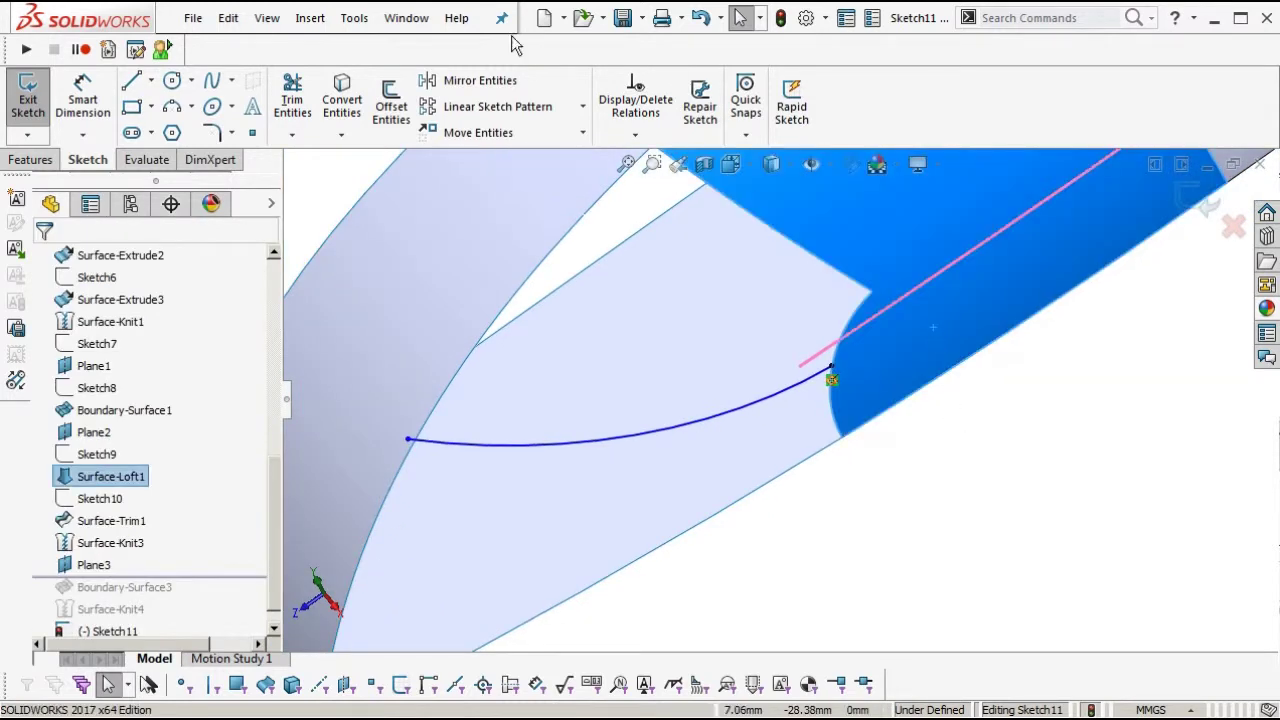
{"action": "left_click", "coordinate": [353, 18]}
{"action": "mouse_move", "coordinate": [486, 482]}
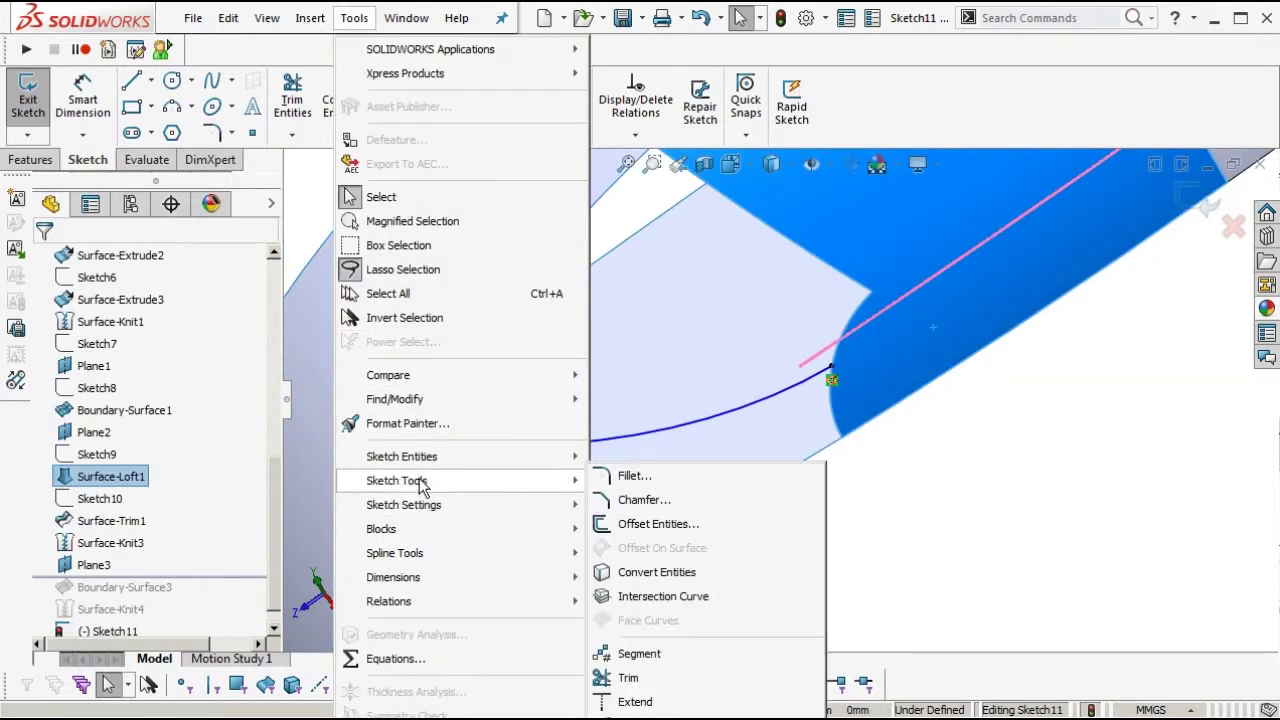
{"action": "left_click", "coordinate": [664, 600]}
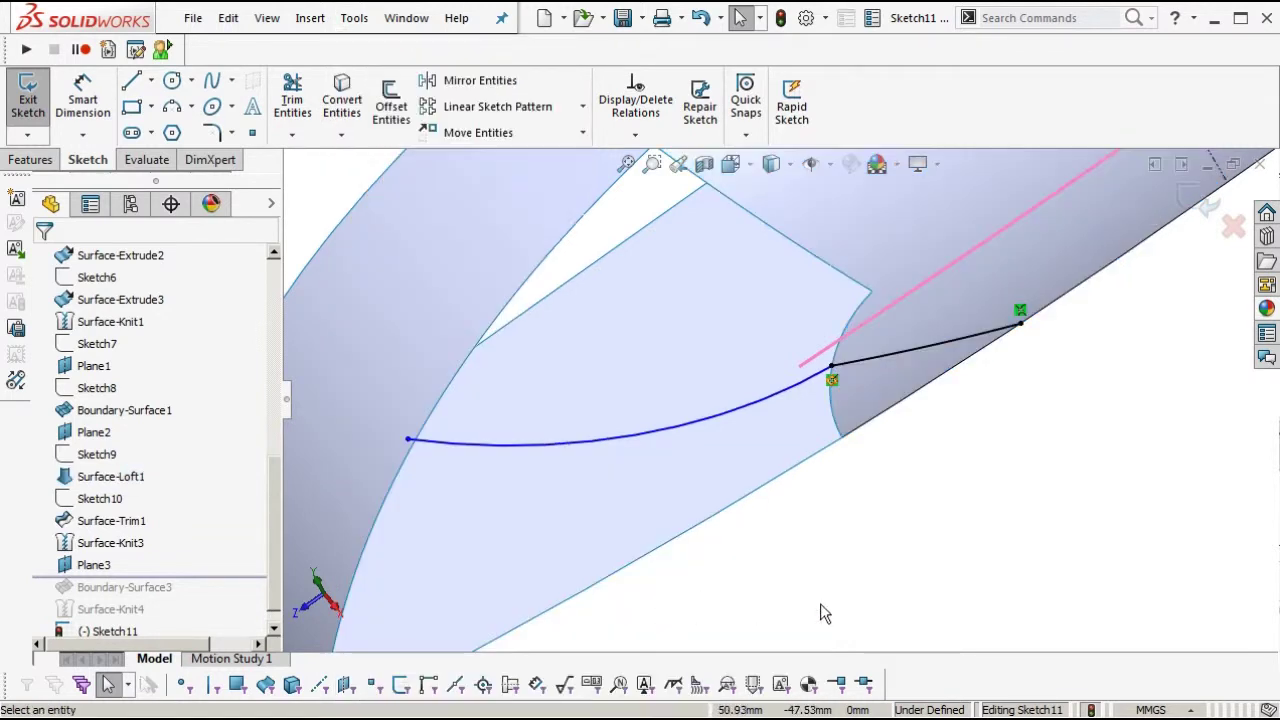
Make the sketched arc tangent to the intersection curve on the loft face.
{"action": "left_click", "coordinate": [777, 399]}
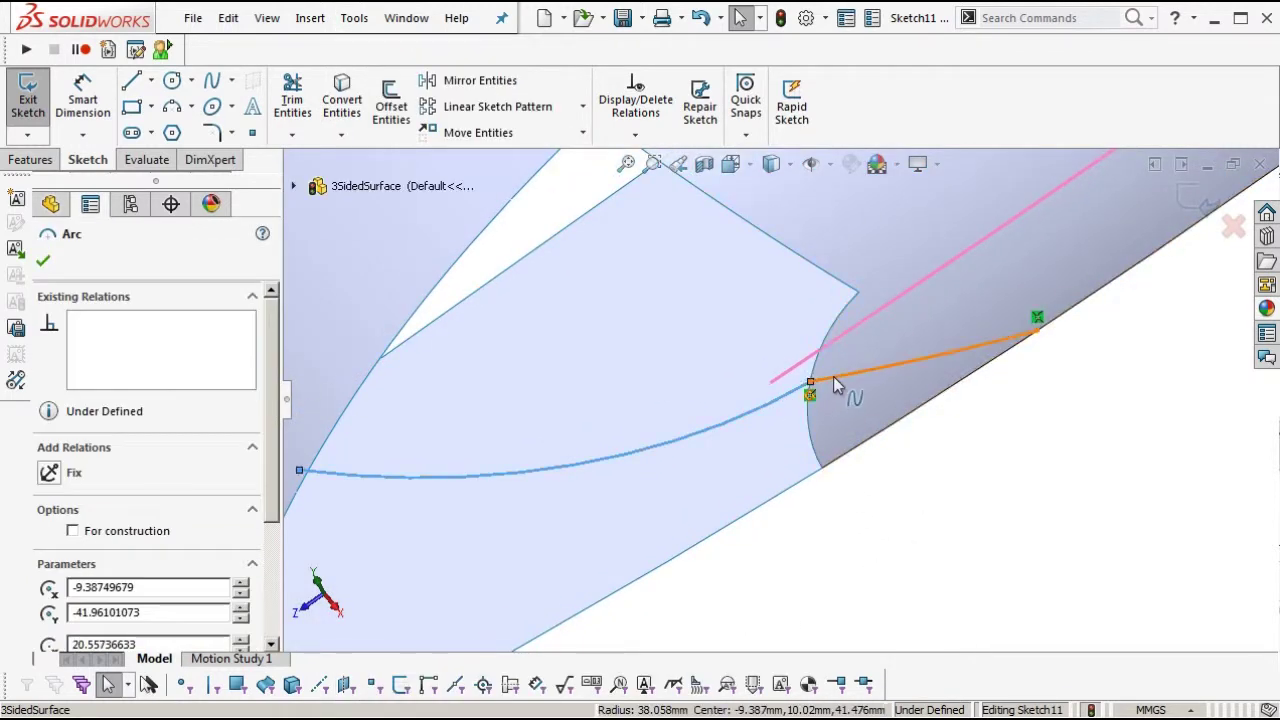
{"action": "left_click", "coordinate": [856, 370], "text": "ctrl"}
{"action": "left_click", "coordinate": [891, 289]}
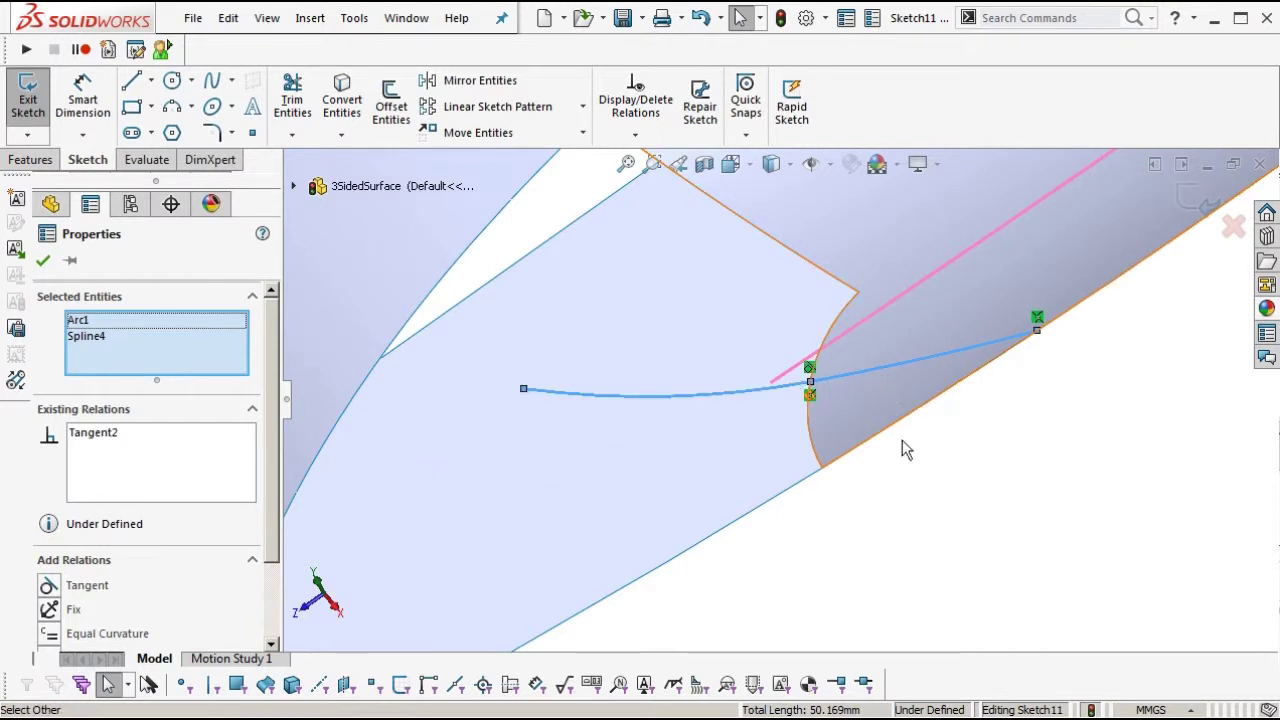
{"action": "left_click", "coordinate": [928, 552]}
{"action": "scroll", "coordinate": [552, 370], "scroll_direction": "up", "scroll_amount": 1}
Add a Pierce relation between the arc's free endpoint and the opening's curved edge.
{"action": "middle_click_drag", "start_coordinate": [662, 384], "coordinate": [712, 419], "text": "ctrl"}
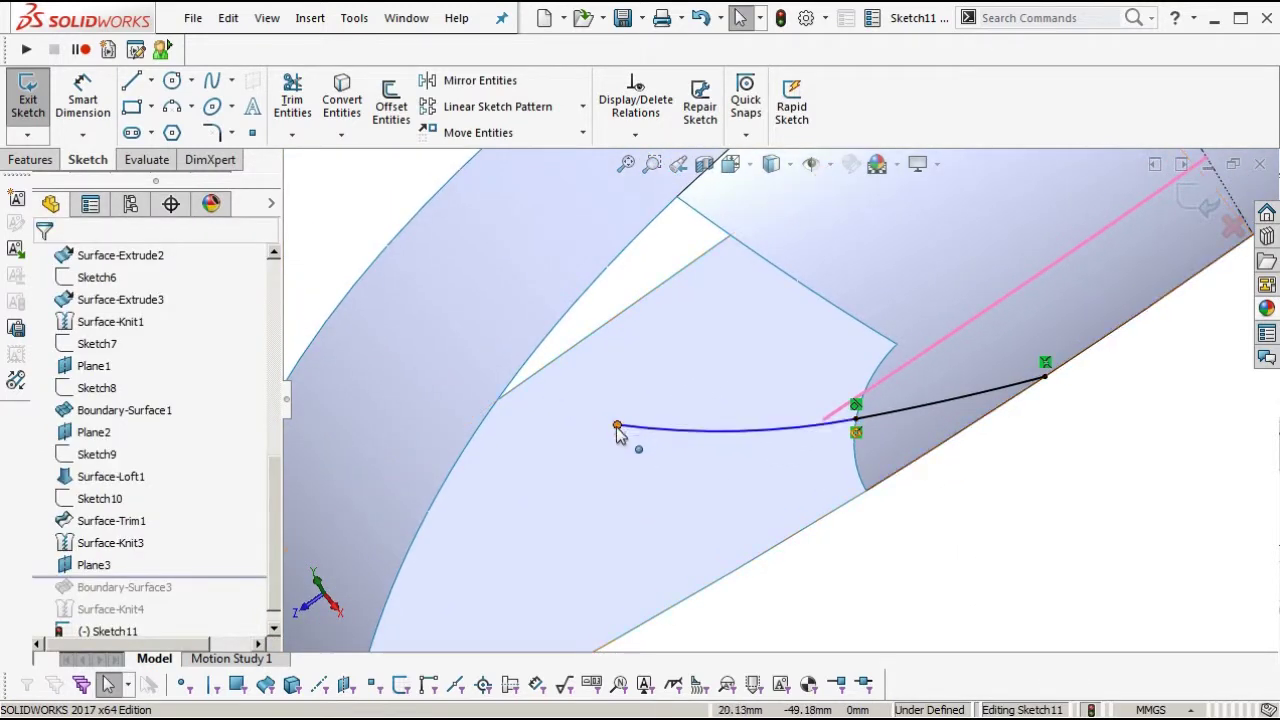
{"action": "left_click", "coordinate": [617, 426]}
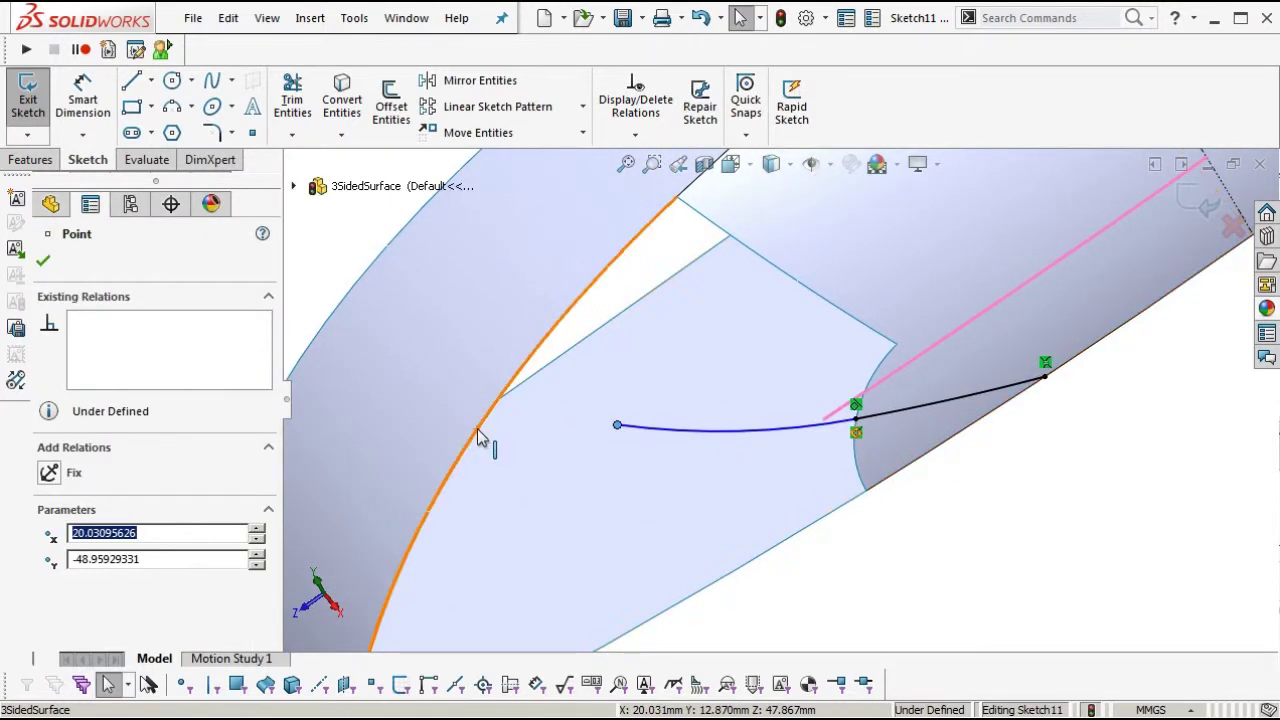
{"action": "left_click", "coordinate": [478, 429], "text": "ctrl"}
{"action": "left_click", "coordinate": [566, 343]}
{"action": "scroll", "coordinate": [761, 443], "scroll_direction": "up", "scroll_amount": 2}
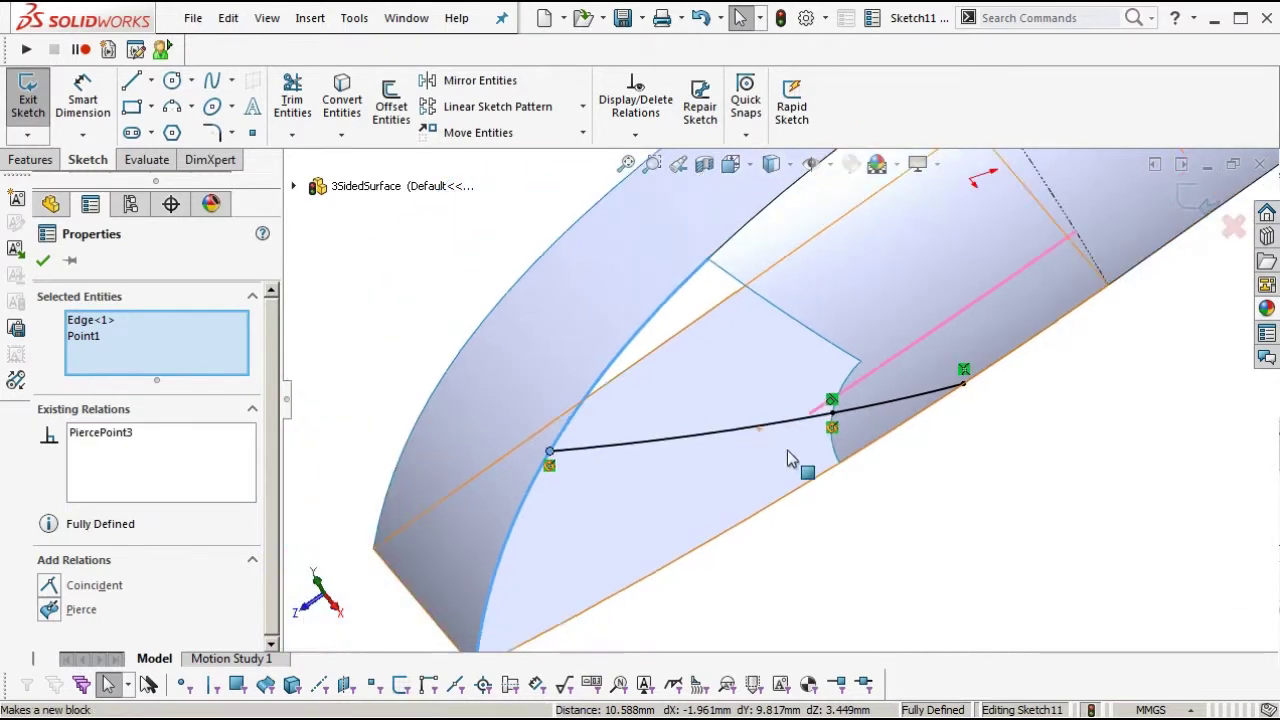
Convert the intersection curve to construction geometry and finish the sketch.
{"action": "left_click", "coordinate": [918, 418]}
{"action": "left_click", "coordinate": [898, 398]}
{"action": "left_click", "coordinate": [898, 400]}
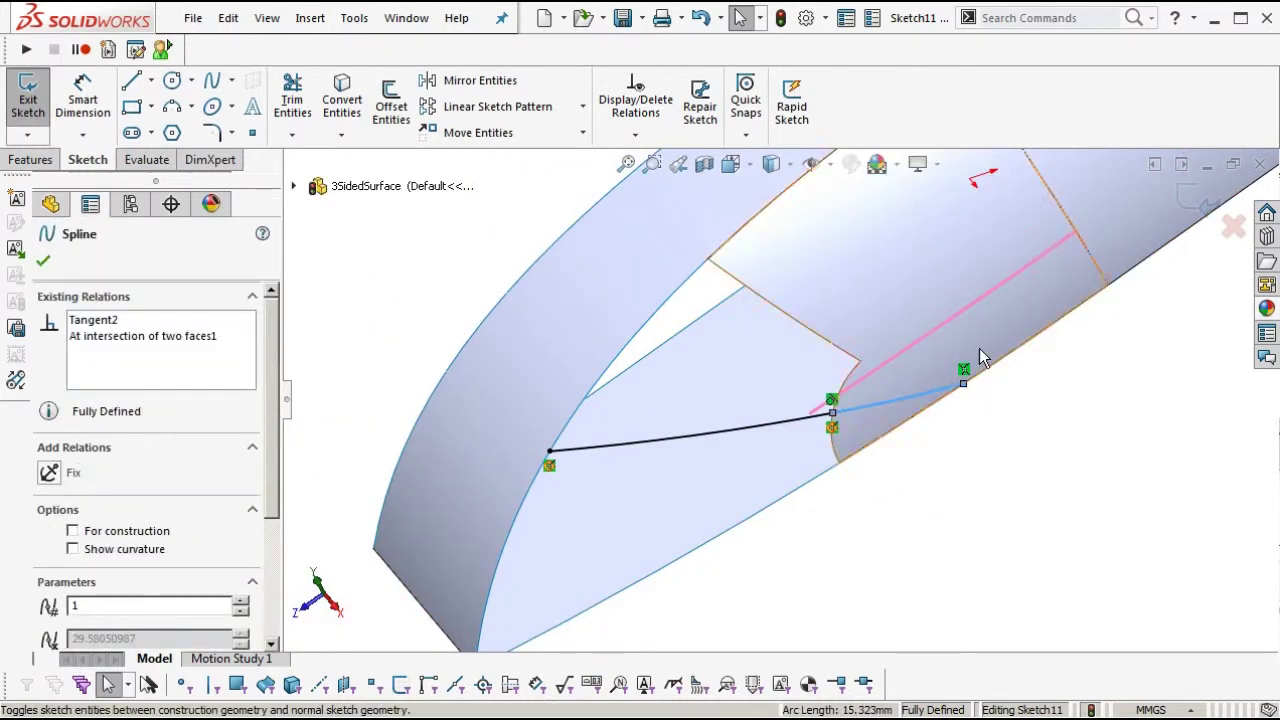
{"action": "left_click", "coordinate": [974, 355]}
{"action": "left_click", "coordinate": [1187, 198]}
{"action": "scroll", "coordinate": [210, 515], "scroll_direction": "down", "scroll_amount": 1}
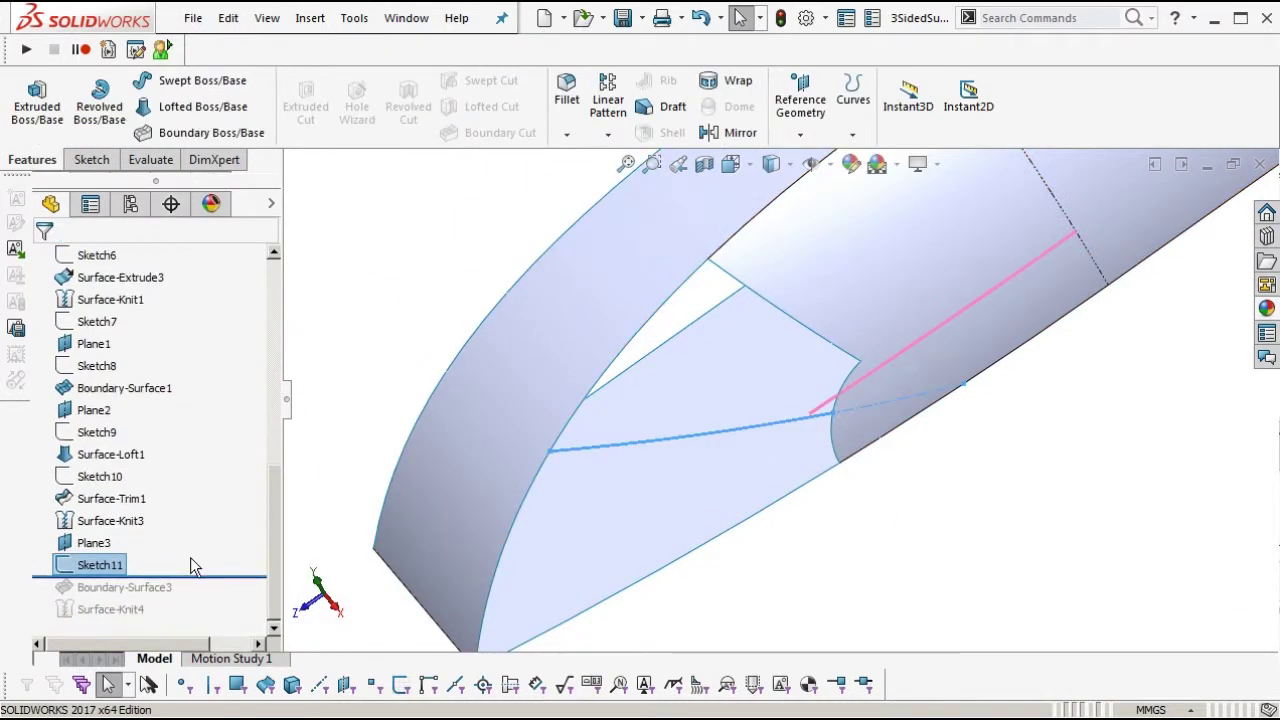
Restore the rolled-back boundary surface, add the sketched arc to its Direction 1 curves, and roll the model forward past the last knit.
{"action": "left_click_drag", "start_coordinate": [209, 574], "coordinate": [214, 597]}
{"action": "middle_click_drag", "start_coordinate": [700, 450], "coordinate": [612, 459]}
{"action": "left_click", "coordinate": [616, 459]}
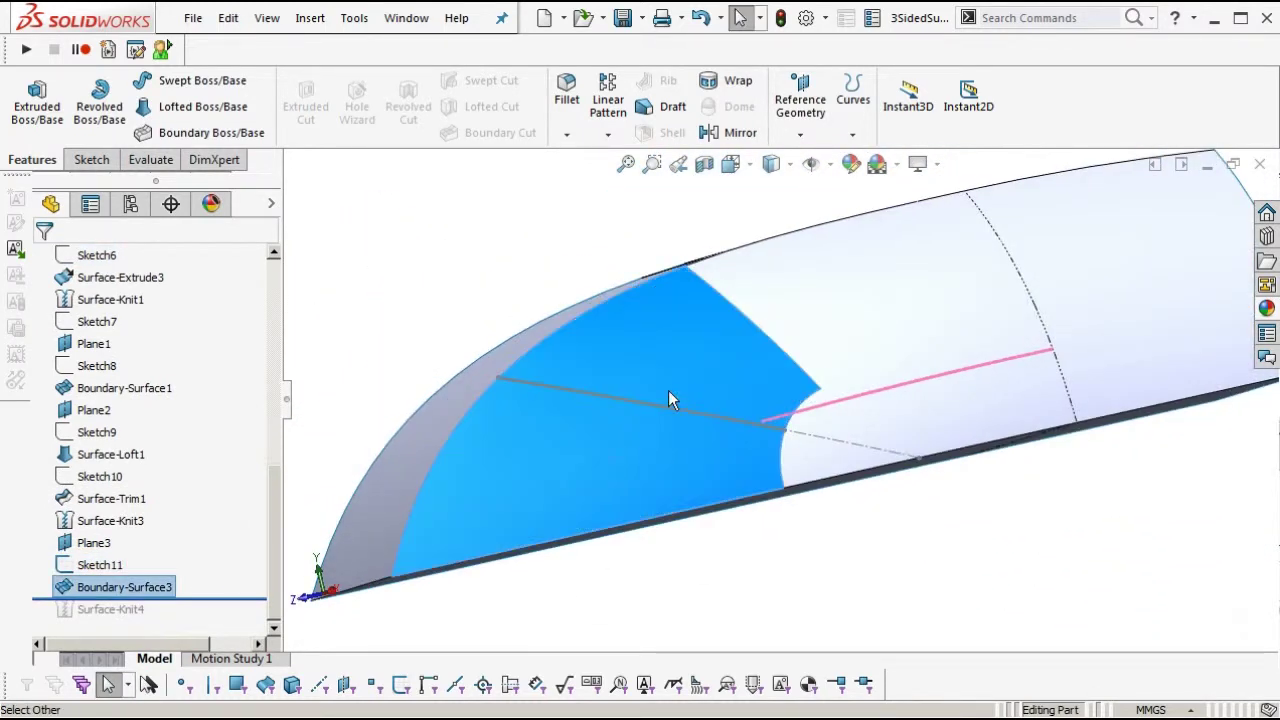
{"action": "left_click", "coordinate": [642, 396]}
{"action": "left_click", "coordinate": [98, 374]}
{"action": "left_click", "coordinate": [114, 357]}
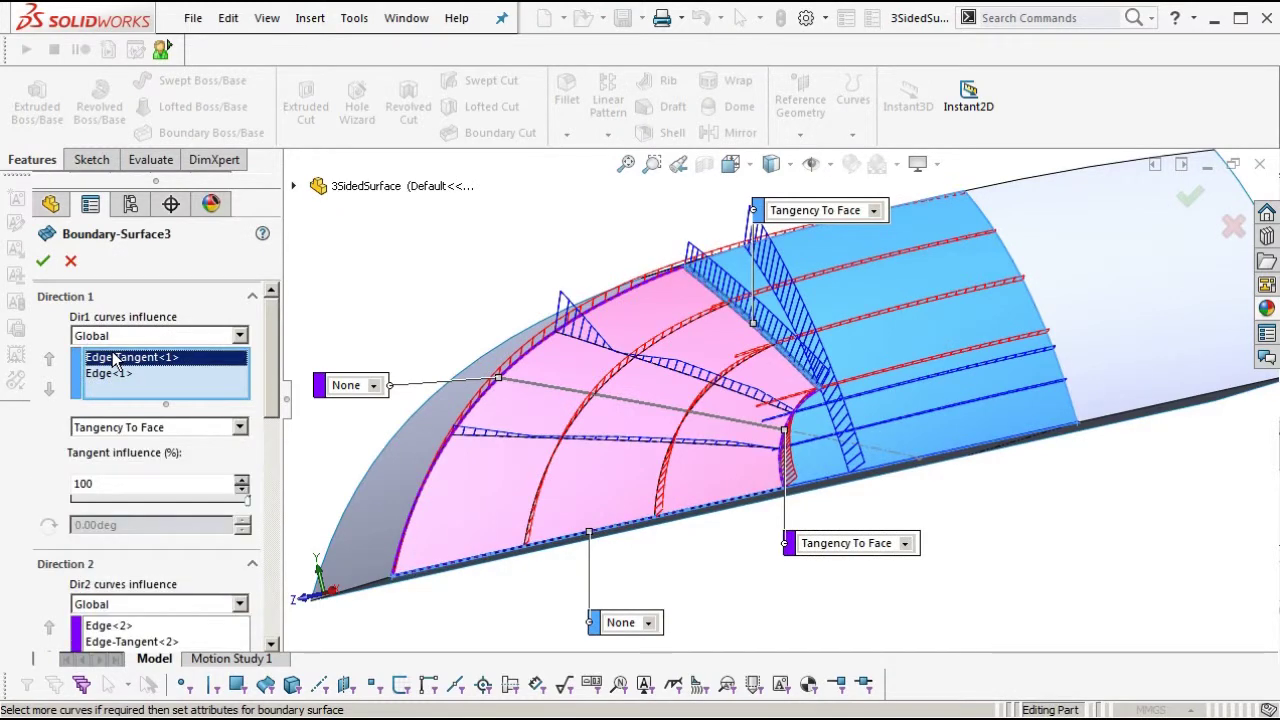
{"action": "left_click", "coordinate": [527, 384]}
{"action": "mouse_move", "coordinate": [601, 395]}
{"action": "middle_mouse_down"}
{"action": "mouse_move", "coordinate": [609, 281]}
{"action": "mouse_move", "coordinate": [597, 402]}
{"action": "middle_mouse_up"}
{"action": "right_click", "coordinate": [596, 402]}
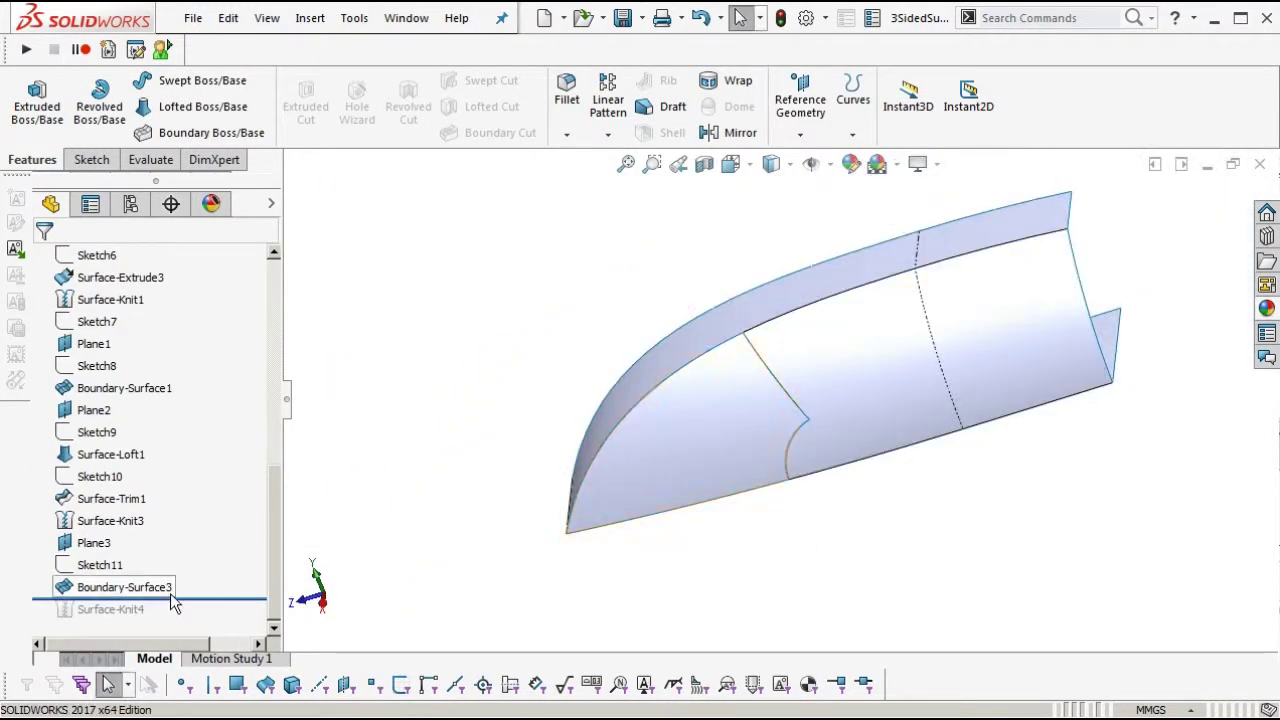
{"action": "middle_click_drag", "start_coordinate": [591, 583], "coordinate": [792, 516]}
{"action": "middle_click_drag", "start_coordinate": [794, 390], "coordinate": [740, 468]}
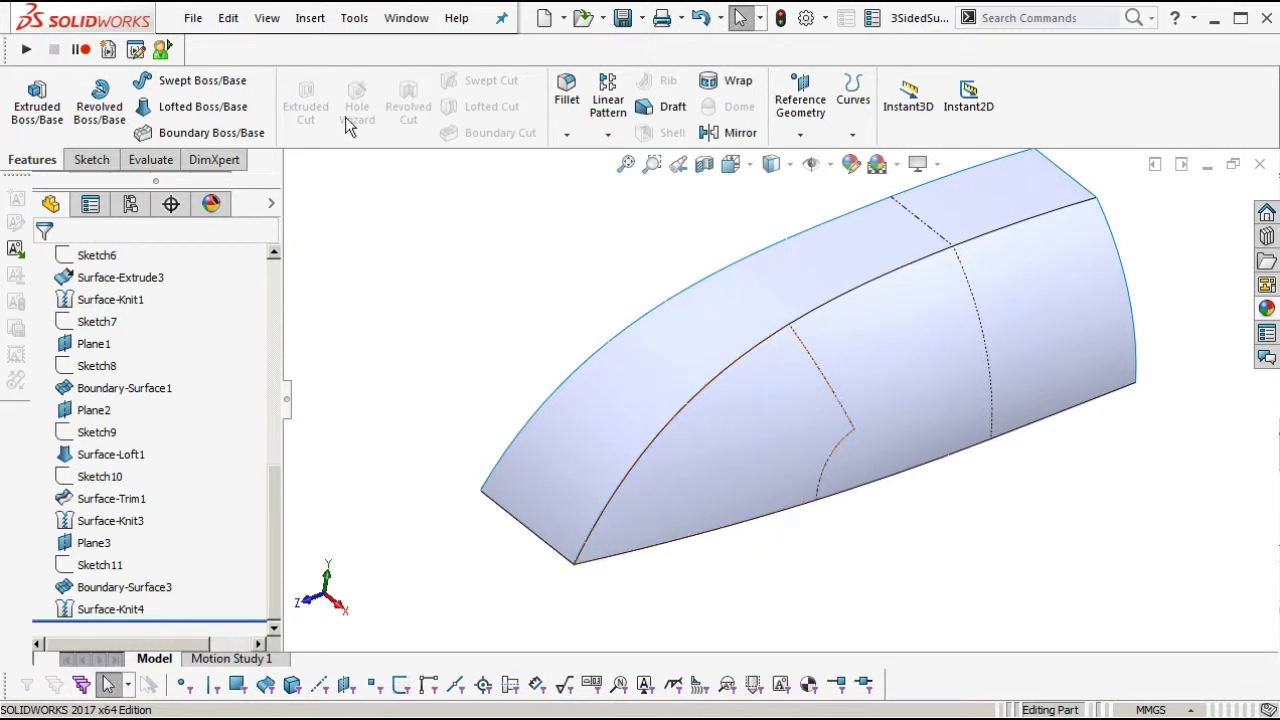
Offset the entire knitted surface body by 1 mm in the reversed direction.
{"action": "left_click", "coordinate": [307, 20]}
{"action": "mouse_move", "coordinate": [350, 203]}
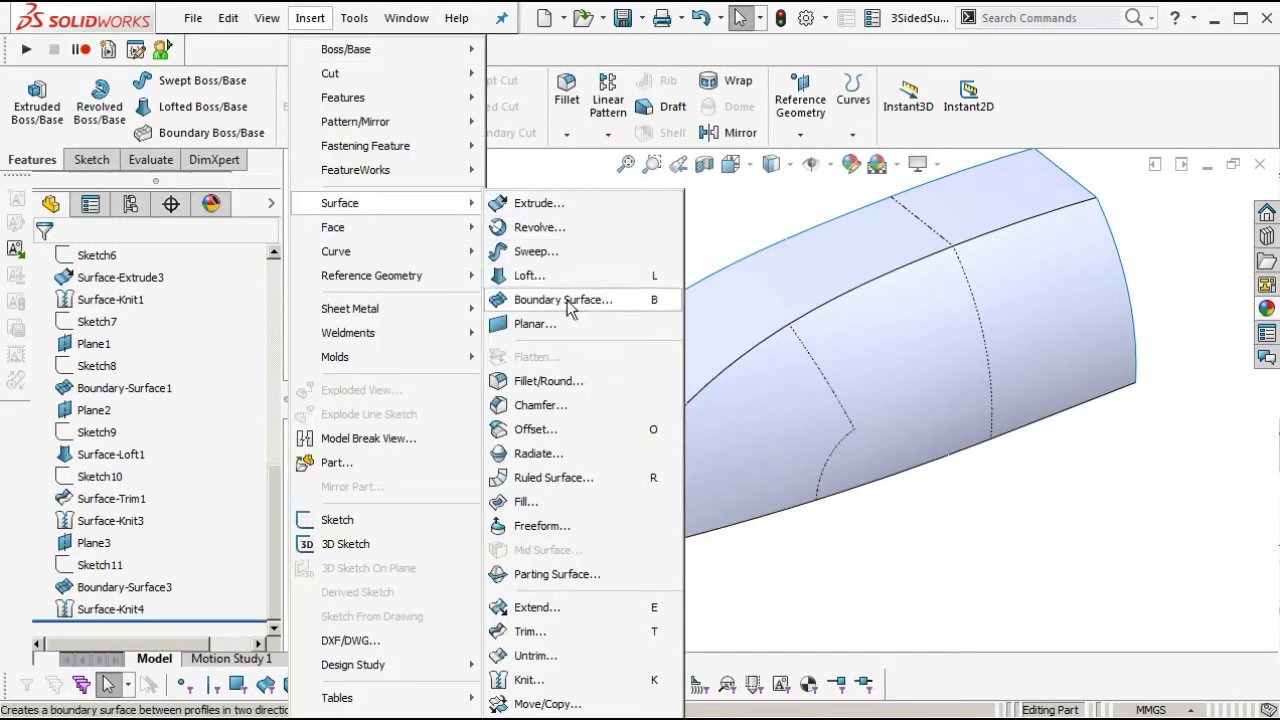
{"action": "left_click", "coordinate": [583, 433]}
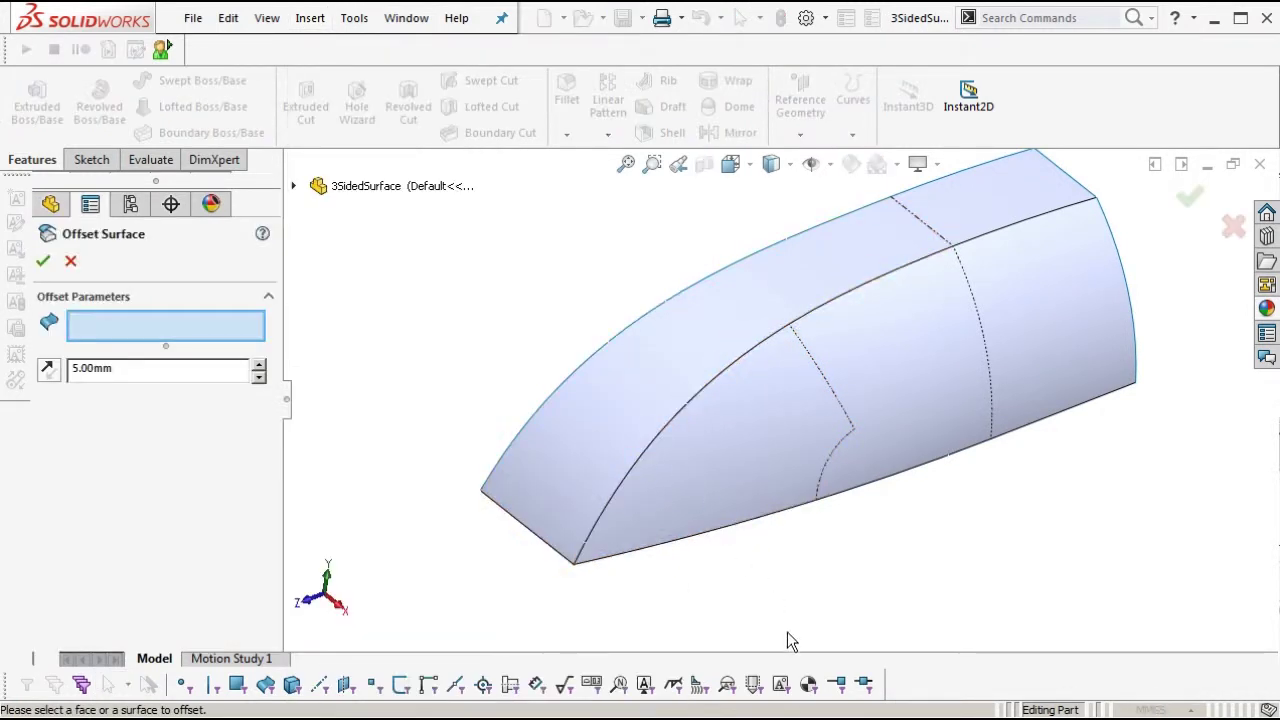
{"action": "right_click", "coordinate": [588, 400]}
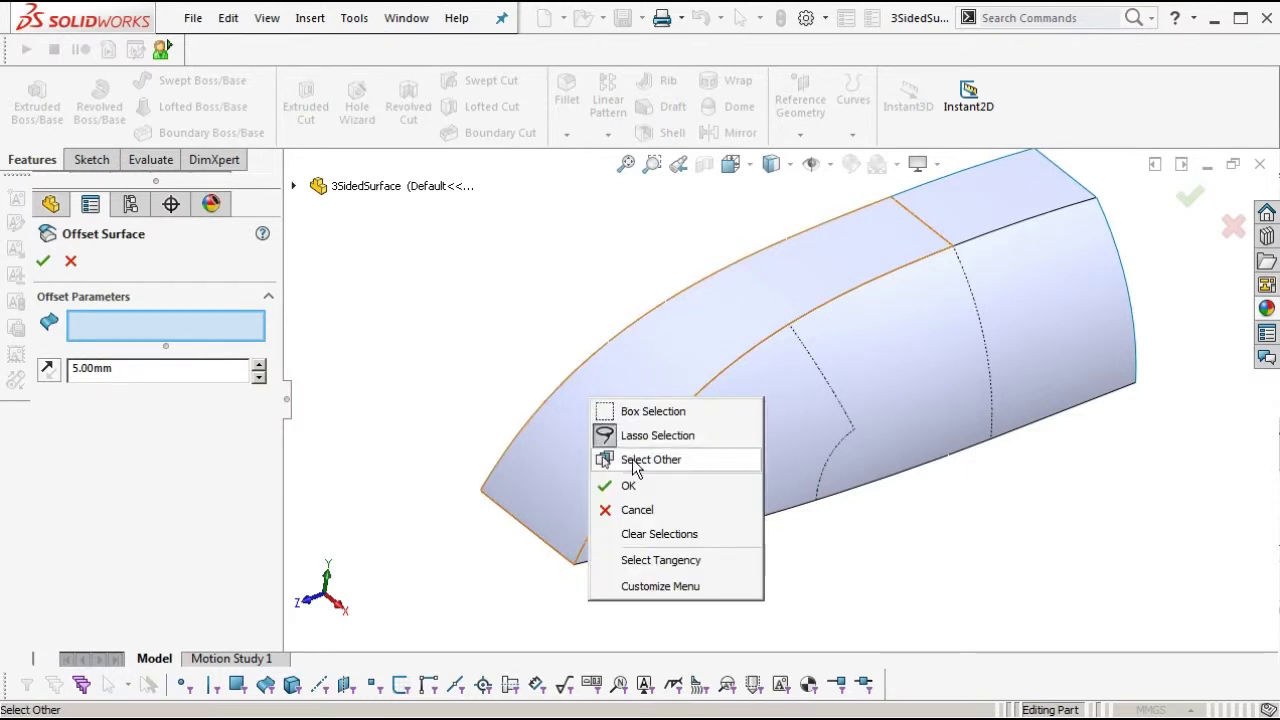
{"action": "left_click", "coordinate": [636, 459]}
{"action": "left_click", "coordinate": [707, 495]}
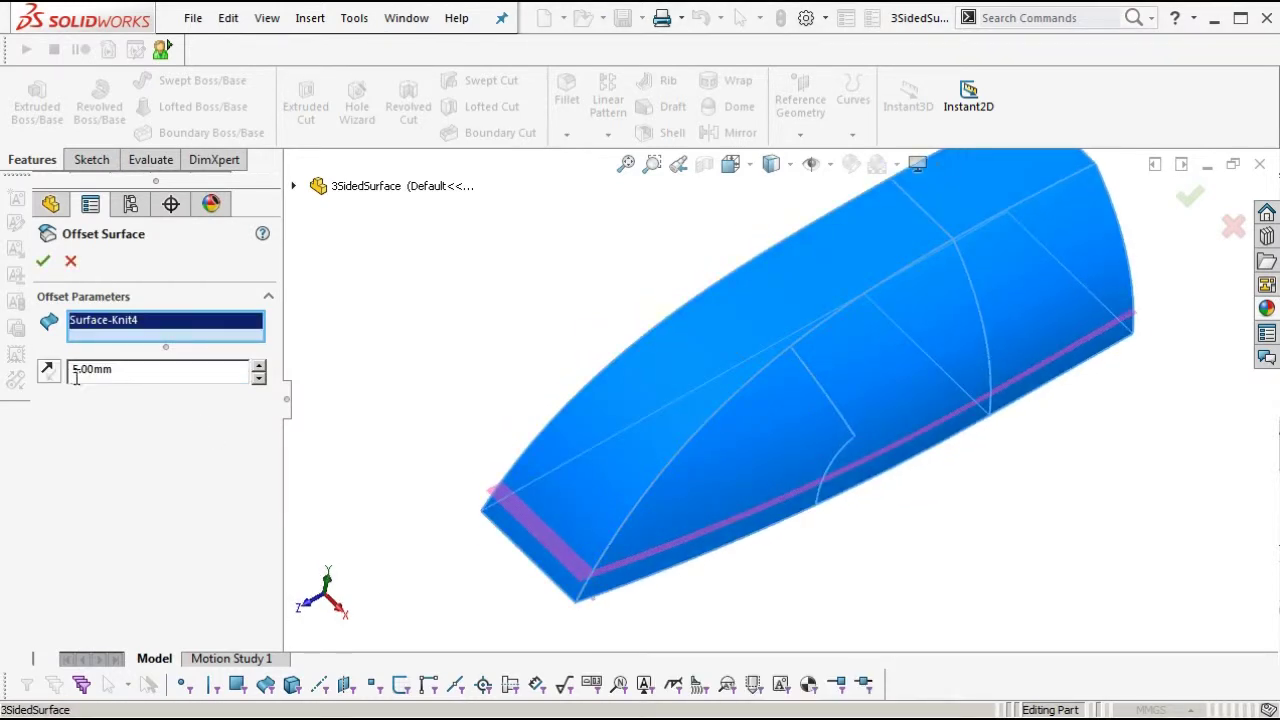
{"action": "left_click", "coordinate": [47, 372]}
{"action": "type", "text": "1"}
{"action": "key", "text": "Return"}
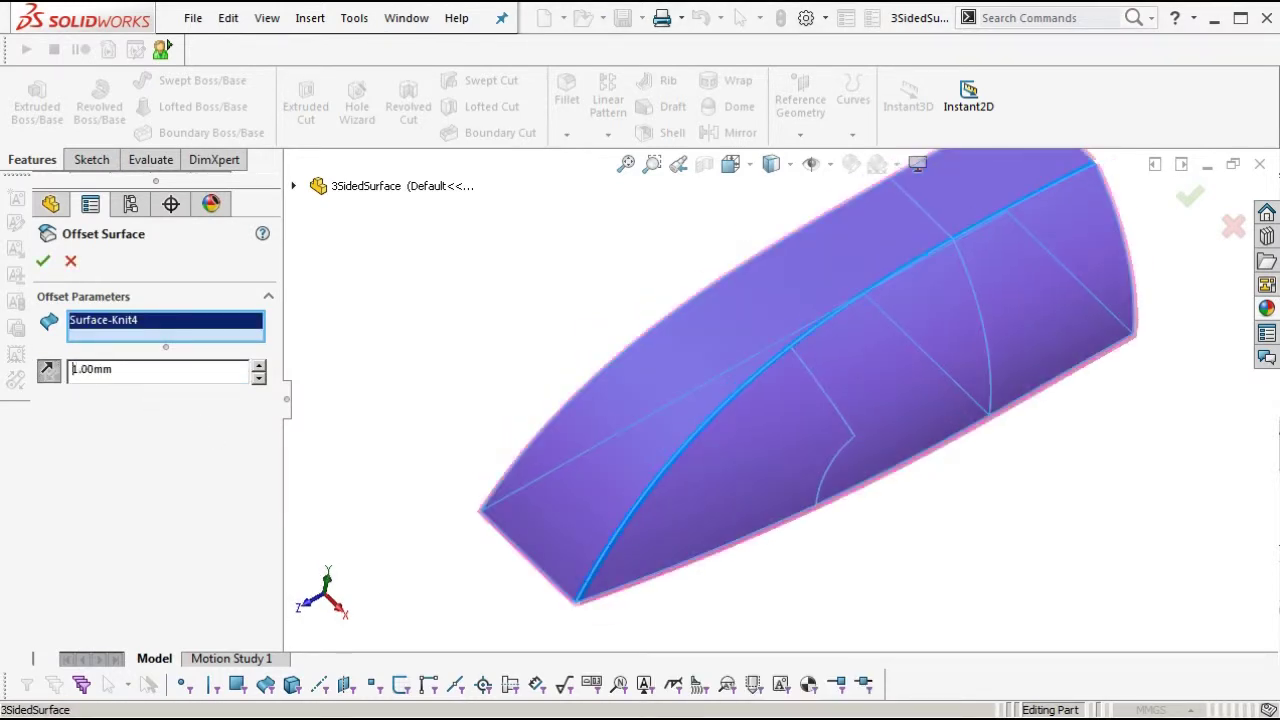
{"action": "key", "text": "Return"}
Set the offset surface's distance to 2 mm.
{"action": "middle_click_drag", "start_coordinate": [677, 513], "coordinate": [659, 284], "text": "ctrl"}
{"action": "left_click", "coordinate": [659, 284]}
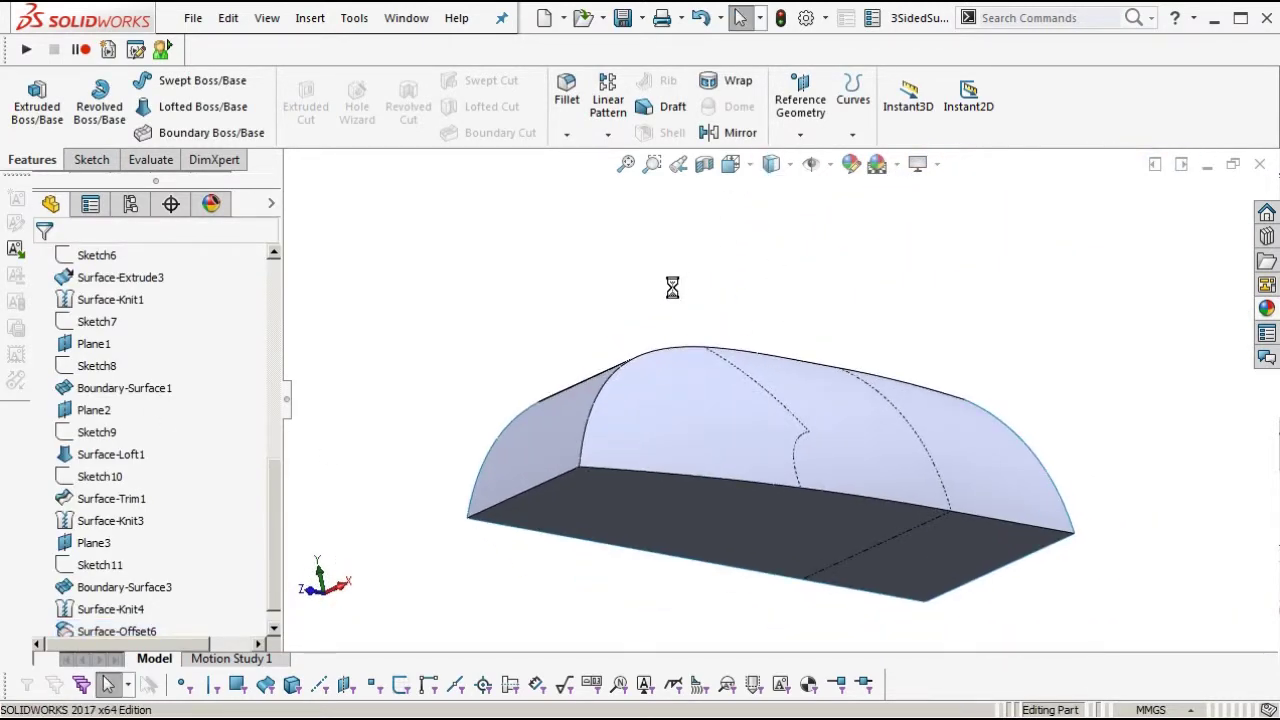
{"action": "left_click", "coordinate": [703, 426]}
{"action": "middle_click_drag", "start_coordinate": [703, 426], "coordinate": [767, 488]}
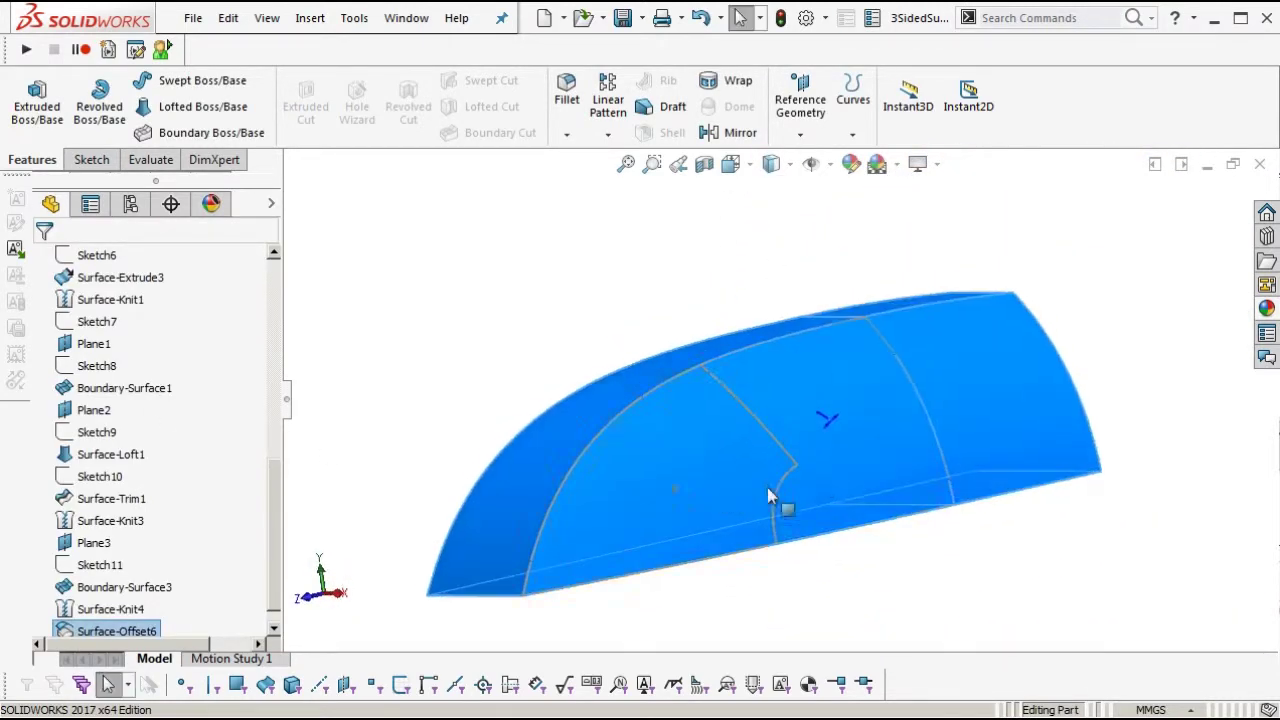
{"action": "double_click", "coordinate": [832, 413]}
{"action": "type", "text": "2"}
{"action": "key", "text": "Return"}
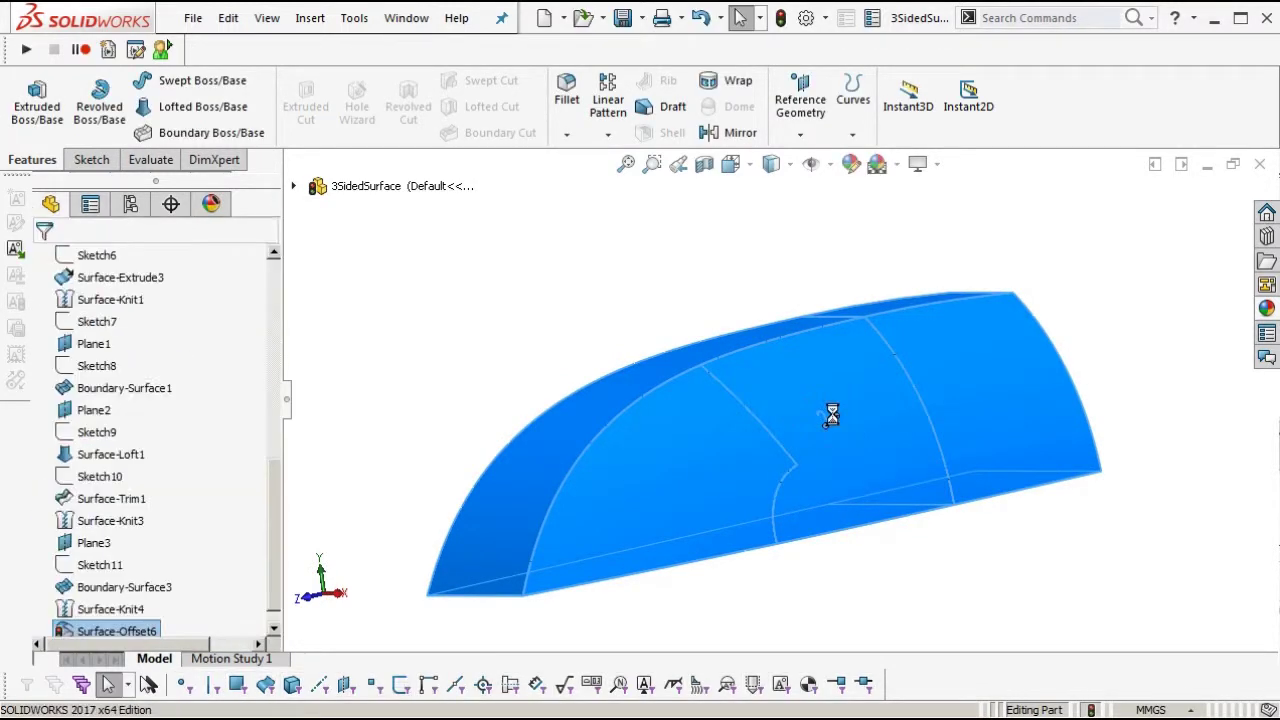
Set the offset surface's distance to 3 mm and rebuild the model.
{"action": "middle_click_drag", "start_coordinate": [843, 486], "coordinate": [814, 272]}
{"action": "middle_click_drag", "start_coordinate": [743, 347], "coordinate": [666, 434]}
{"action": "left_click", "coordinate": [652, 422]}
{"action": "double_click", "coordinate": [794, 361]}
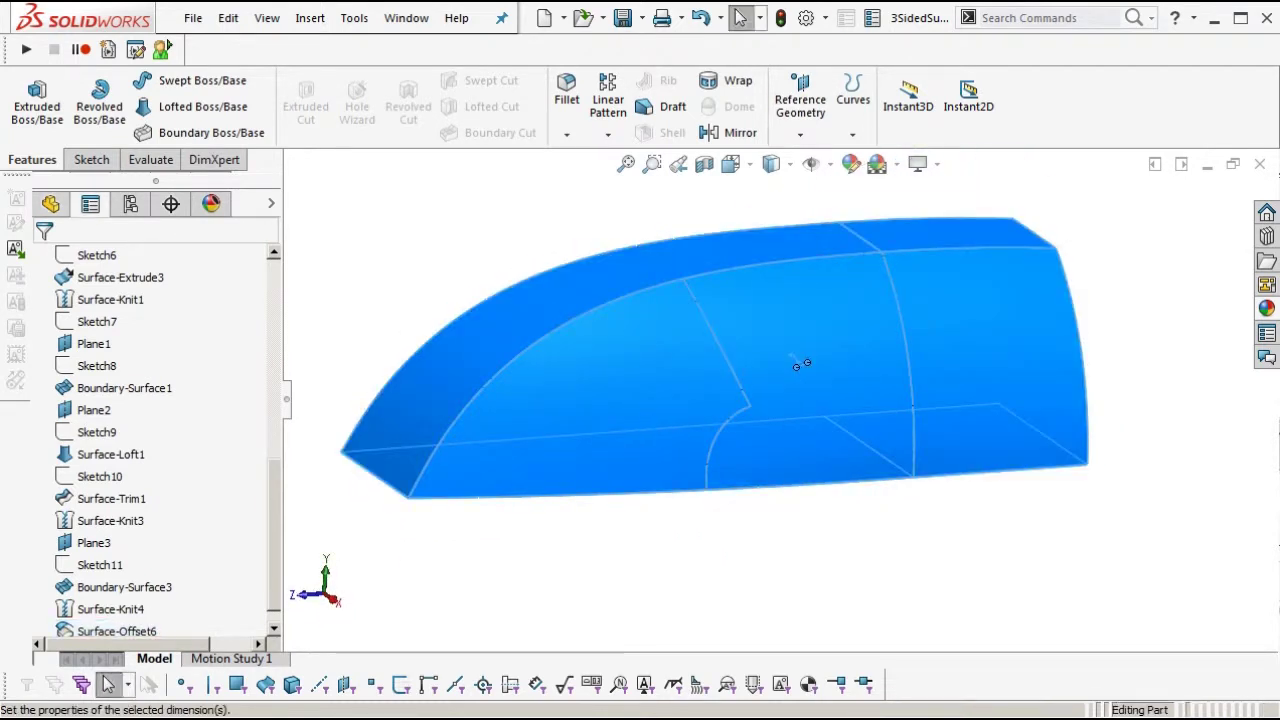
{"action": "type", "text": "3"}
{"action": "key", "text": "Return"}
{"action": "key", "text": "ctrl+b"}
Delete the trial offset surface.
{"action": "middle_click_drag", "start_coordinate": [750, 398], "coordinate": [787, 398]}
{"action": "middle_click_drag", "start_coordinate": [835, 537], "coordinate": [828, 612]}
{"action": "scroll", "coordinate": [229, 590], "scroll_direction": "down", "scroll_amount": 1}
{"action": "left_click", "coordinate": [140, 610]}
{"action": "middle_click_drag", "start_coordinate": [766, 503], "coordinate": [869, 532]}
{"action": "key", "text": "Escape"}
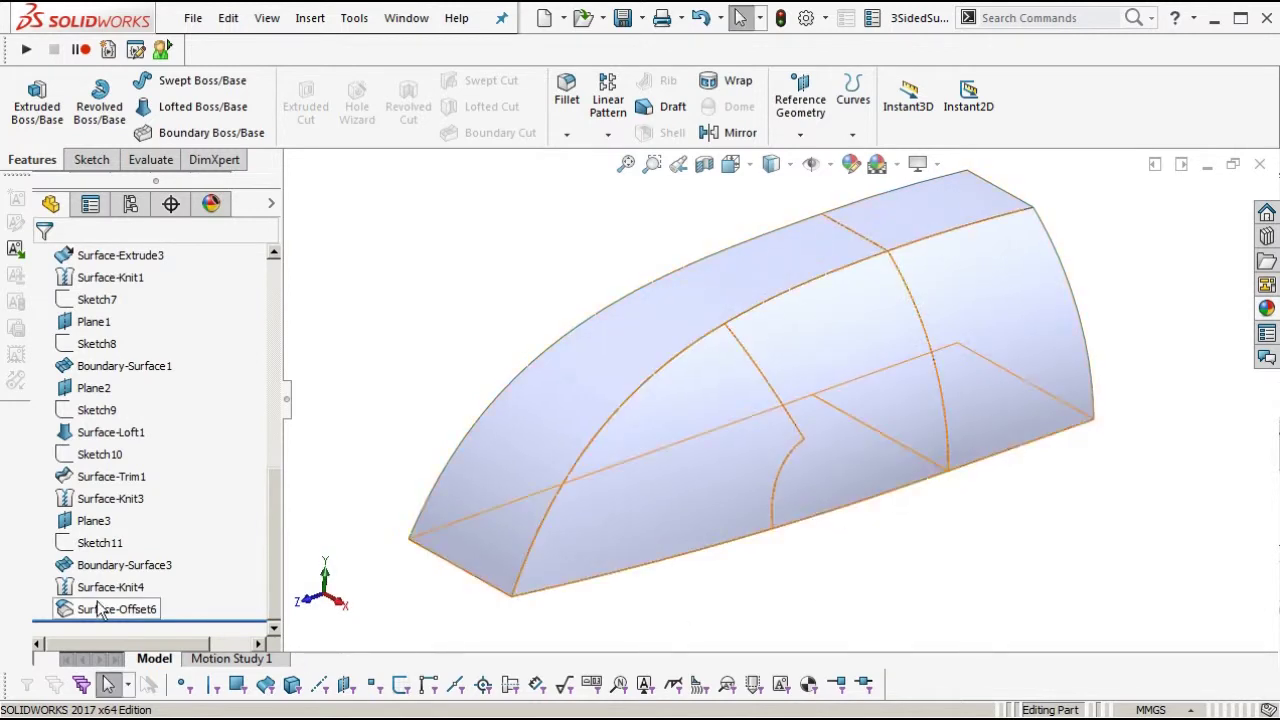
{"action": "left_click", "coordinate": [103, 610]}
{"action": "key", "text": "Delete"}
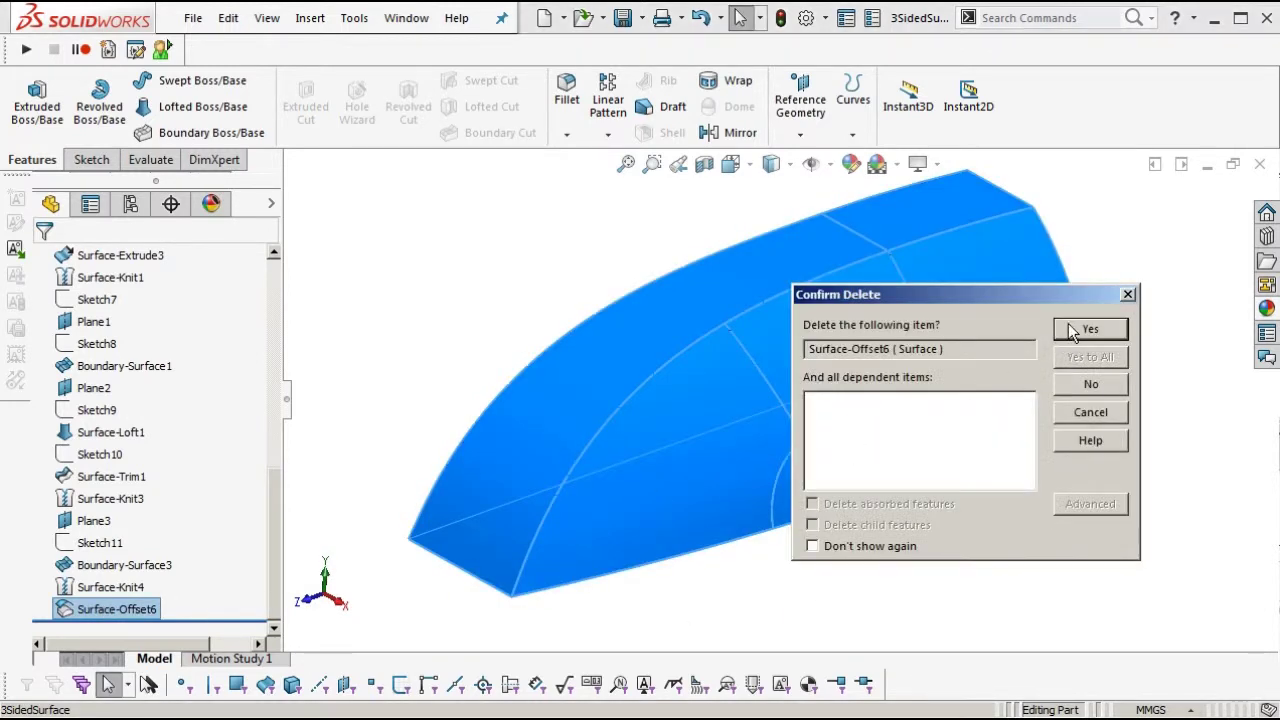